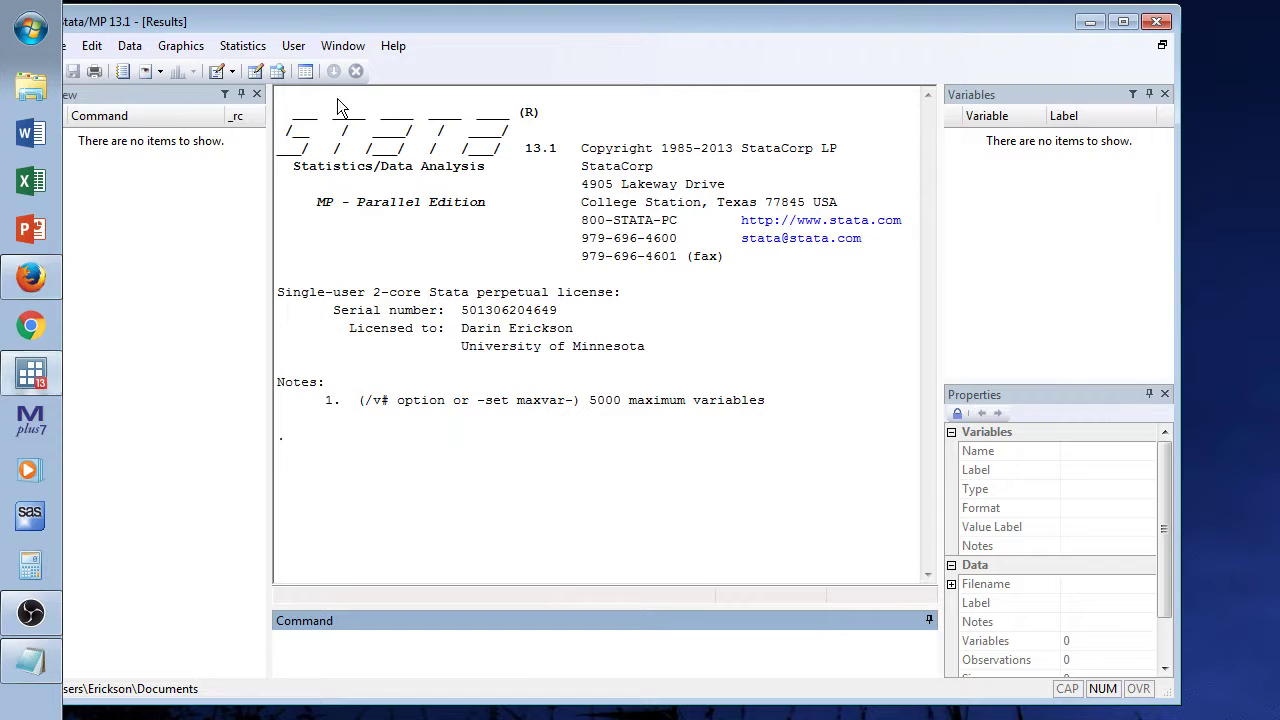
Change the working directory to c:\stata and load the mydata dataset.
{"action": "left_click_drag", "start_coordinate": [405, 24], "coordinate": [457, 20]}
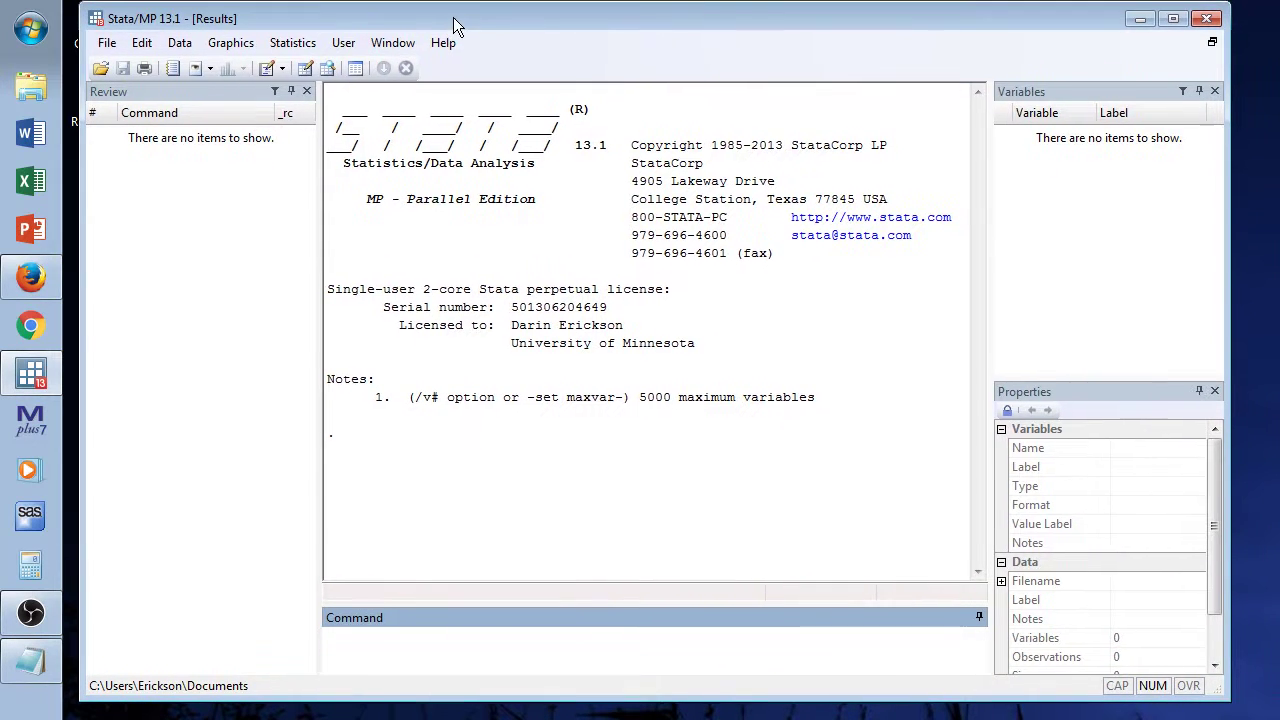
{"action": "left_click", "coordinate": [507, 637]}
{"action": "type", "text": "cd \"c:\\stata\""}
{"action": "key", "text": "Return"}
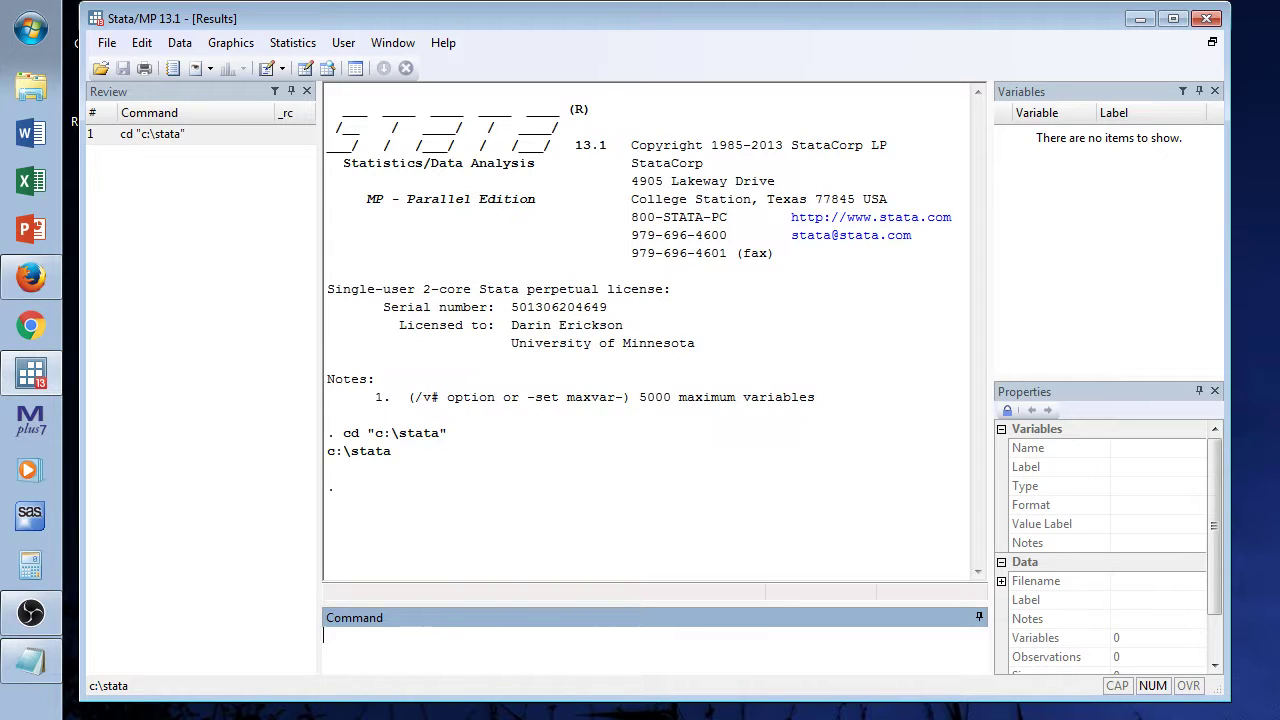
{"action": "type", "text": "use mydata"}
{"action": "key", "text": "Return"}
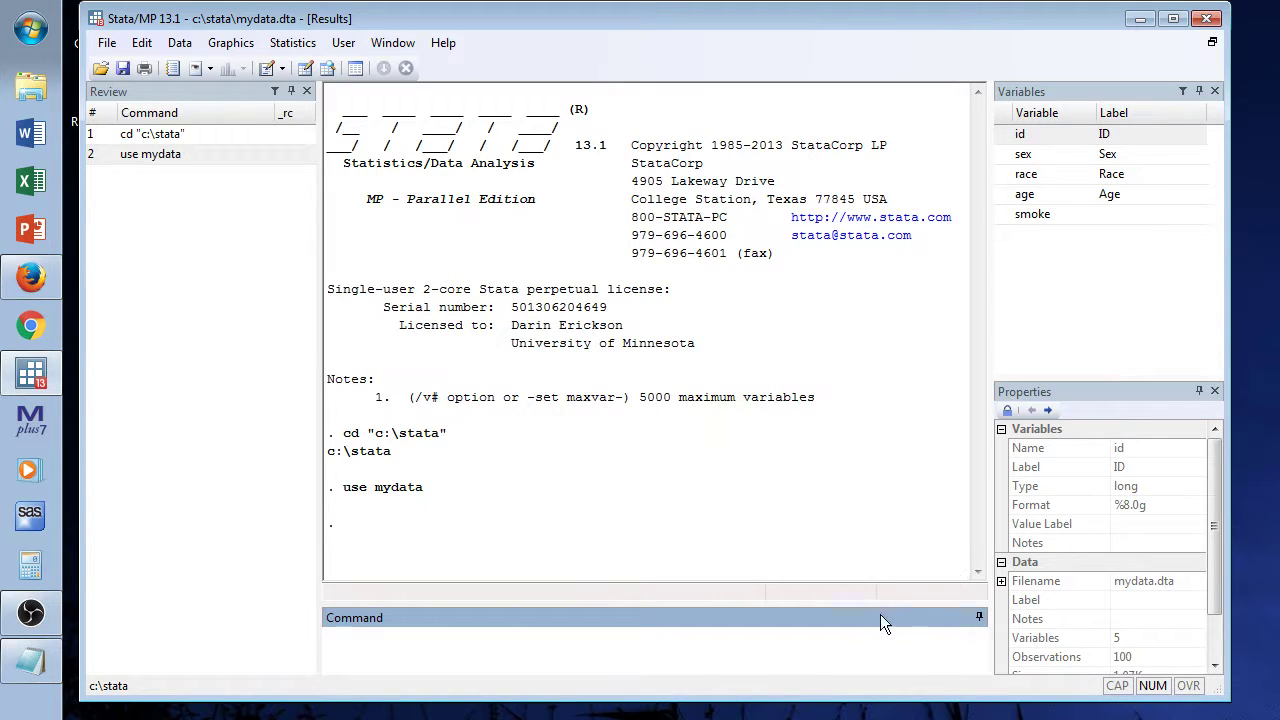
Attach the variable label "Participant ID" to the id variable using the Label variable dialog.
{"action": "left_click", "coordinate": [836, 640]}
{"action": "left_click", "coordinate": [172, 46]}
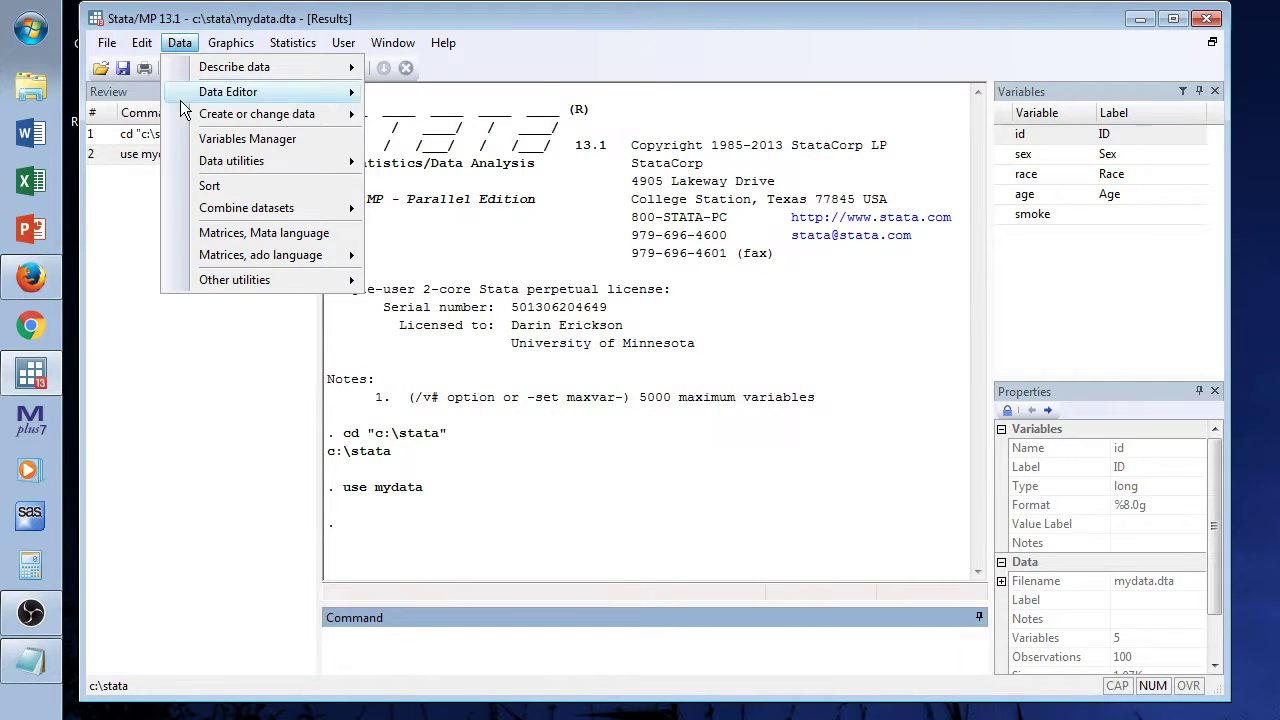
{"action": "mouse_move", "coordinate": [275, 163]}
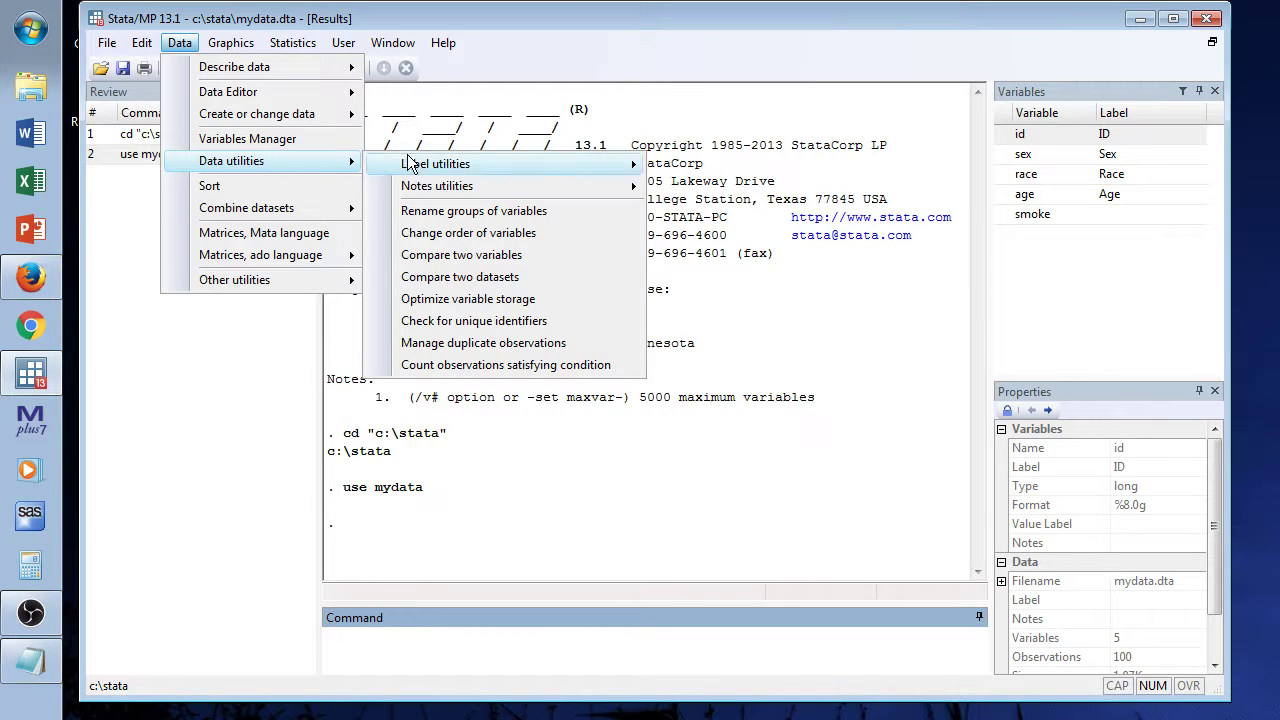
{"action": "mouse_move", "coordinate": [436, 165]}
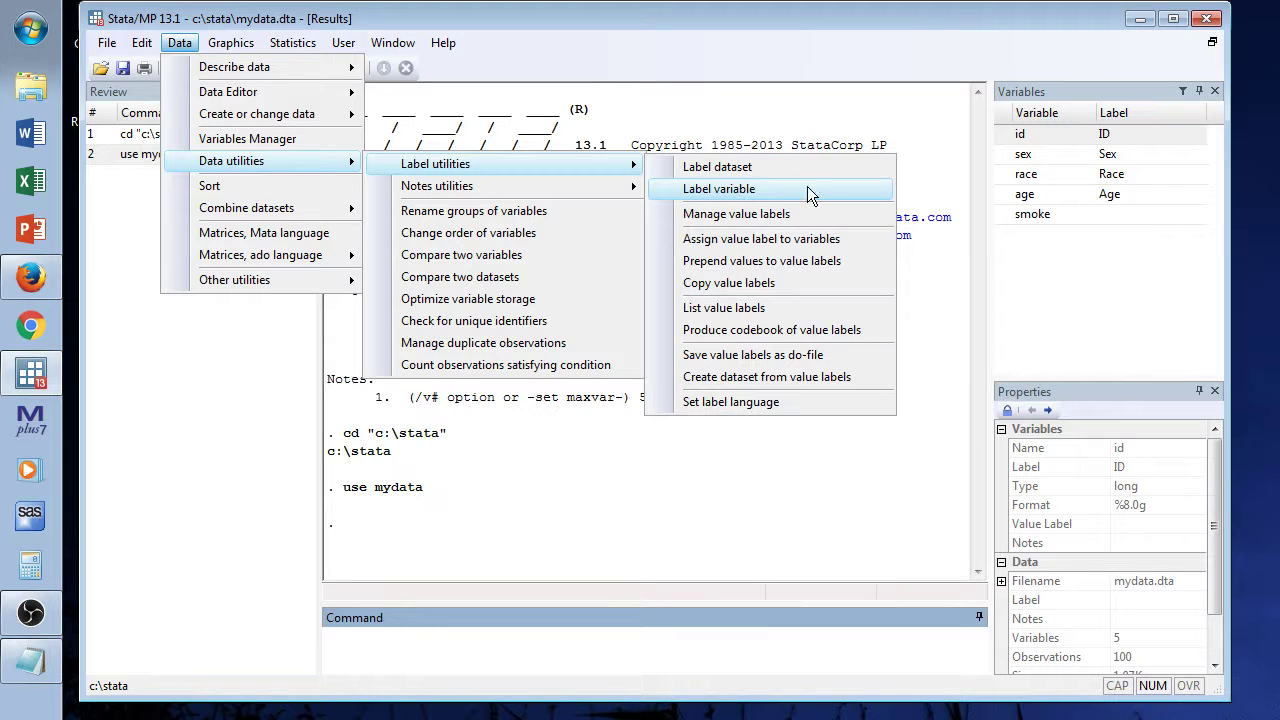
{"action": "left_click", "coordinate": [724, 195]}
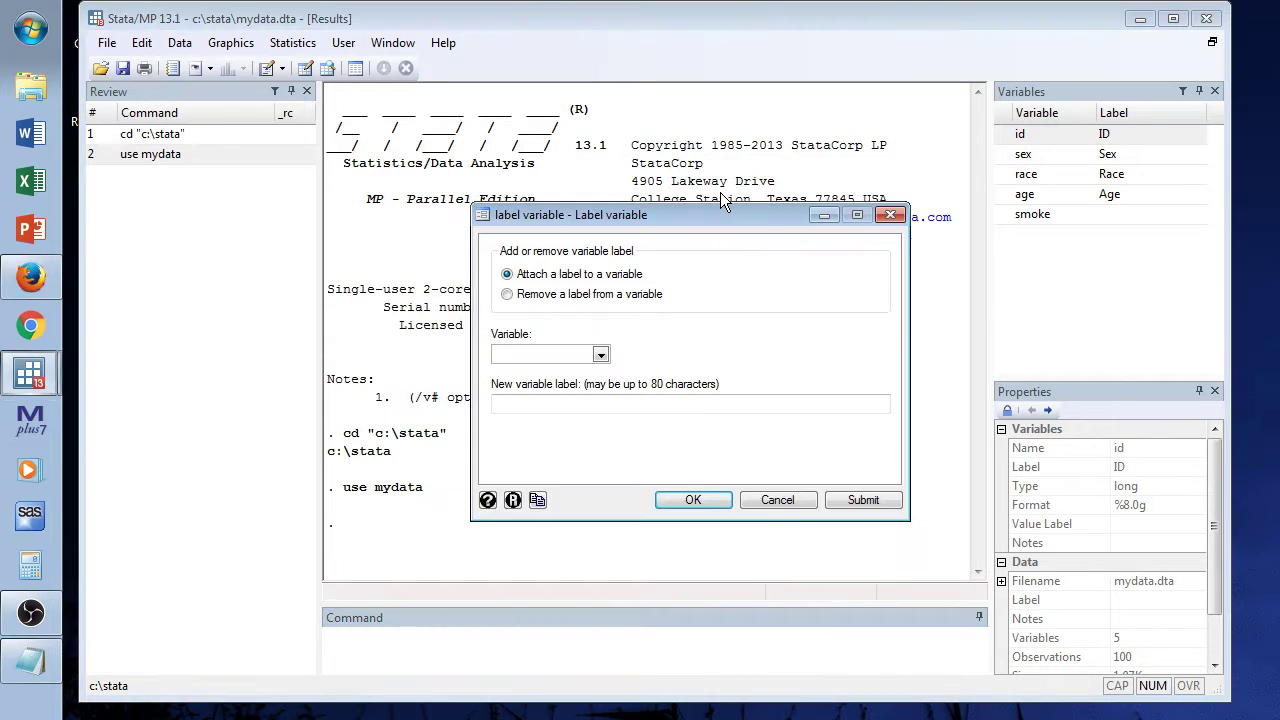
{"action": "left_click_drag", "start_coordinate": [725, 210], "coordinate": [709, 156]}
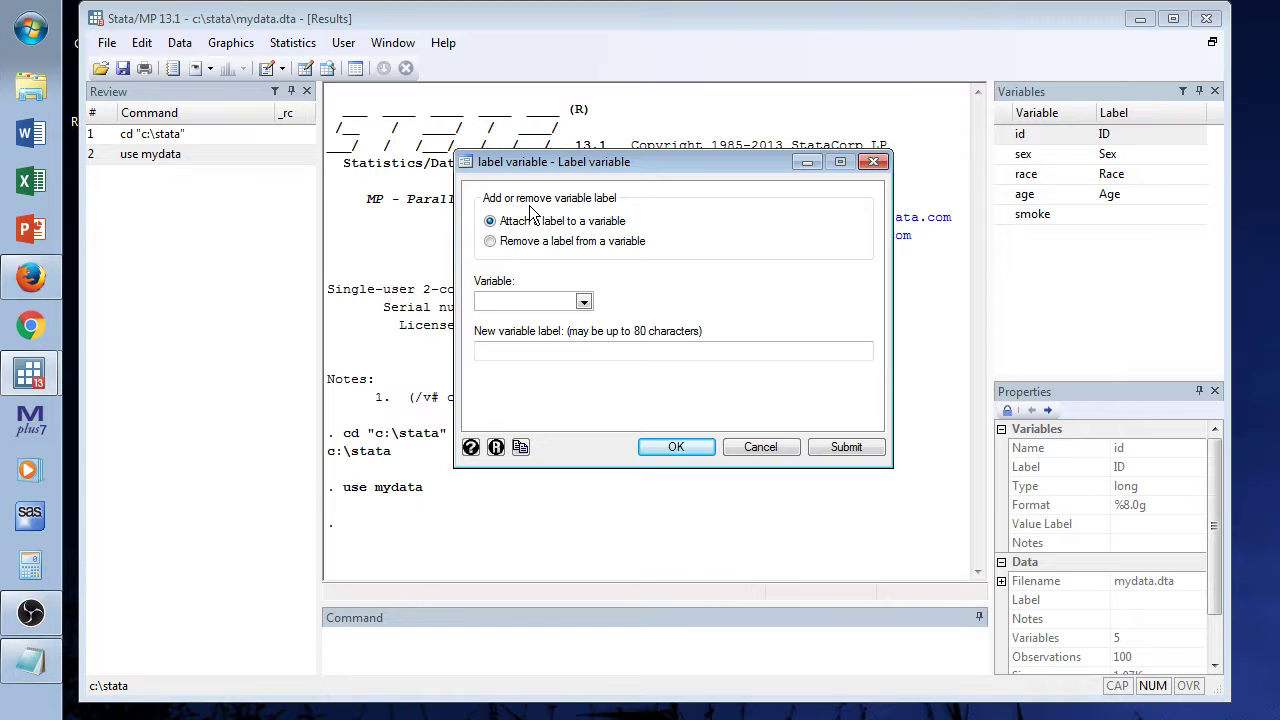
{"action": "left_click", "coordinate": [584, 302]}
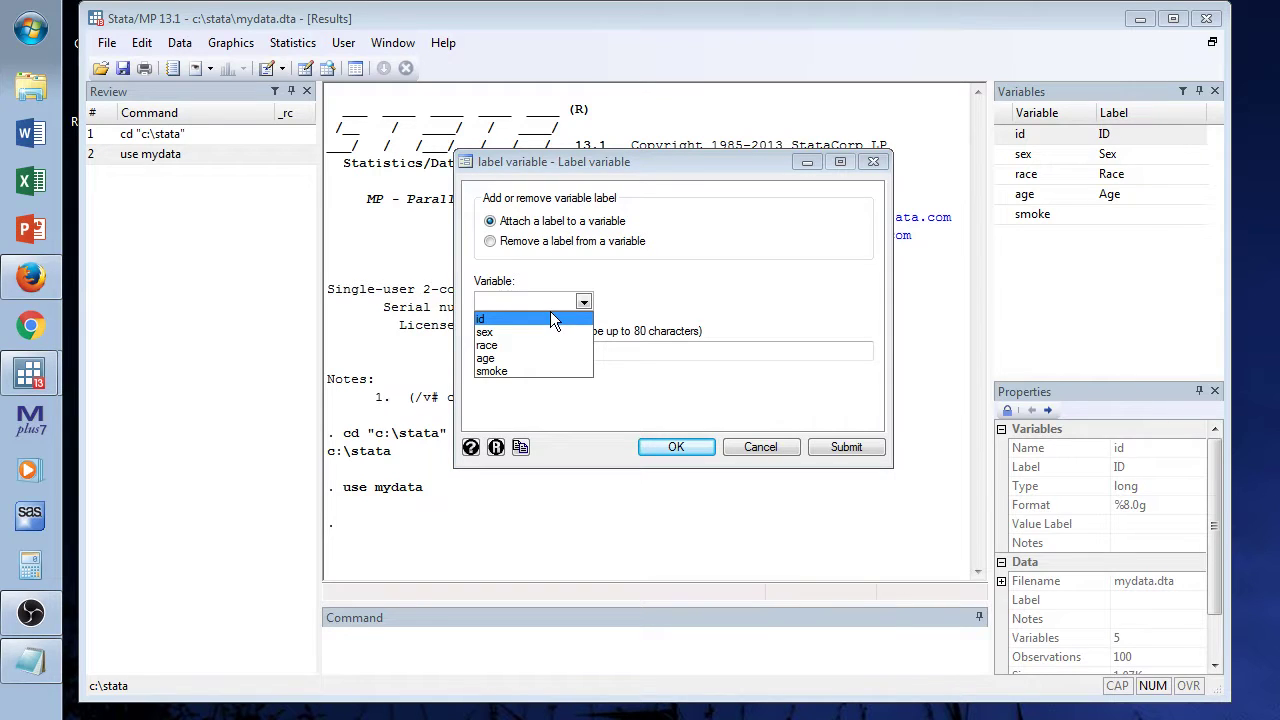
{"action": "left_click", "coordinate": [548, 318]}
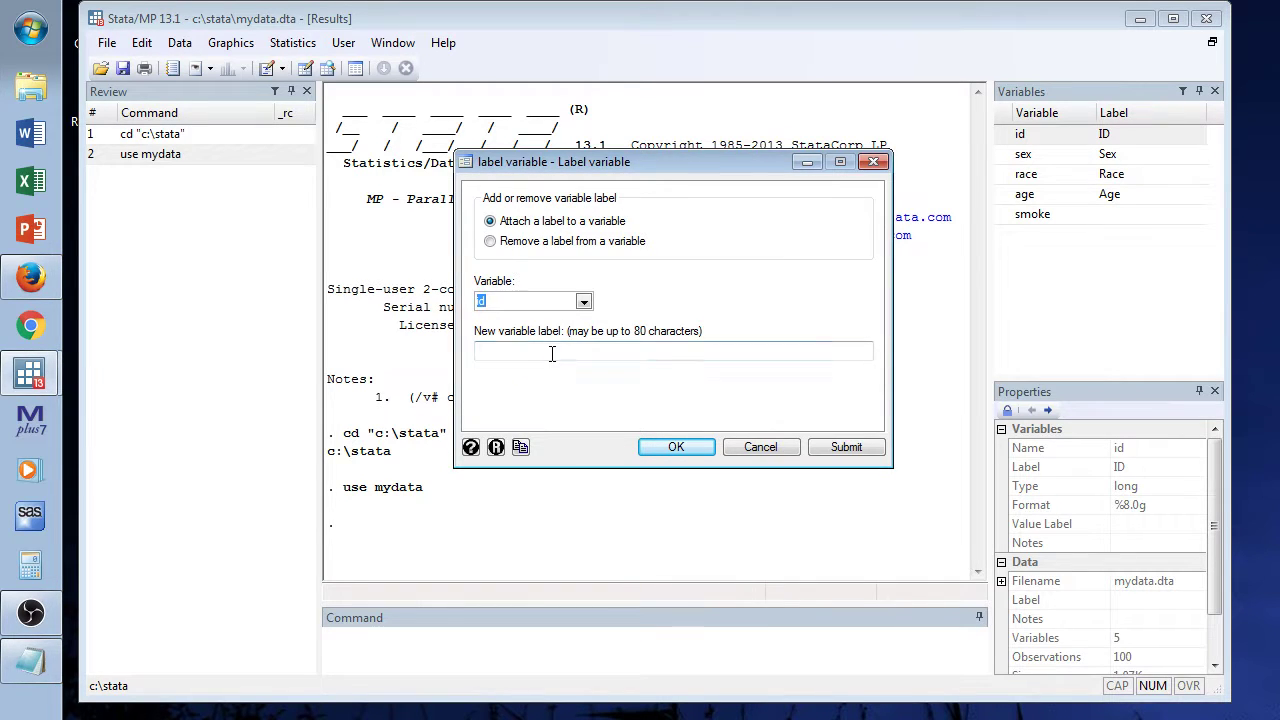
{"action": "left_click", "coordinate": [550, 356]}
{"action": "type", "text": "P"}
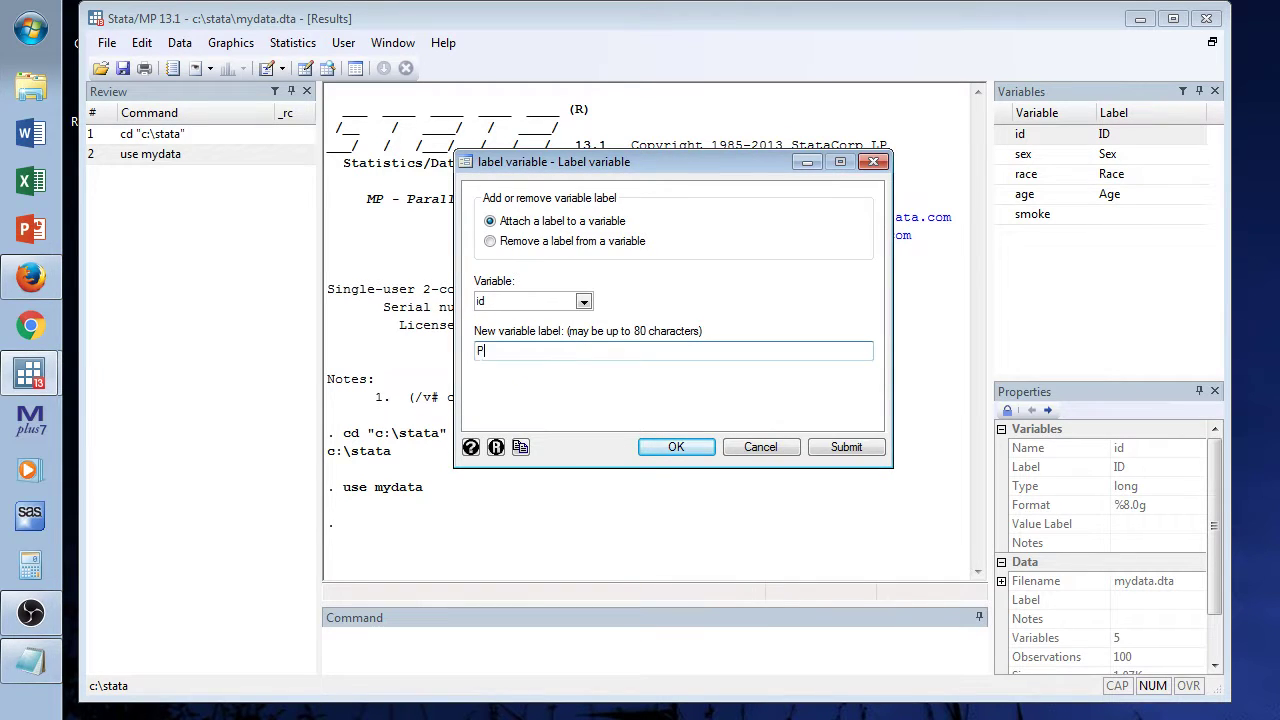
{"action": "type", "text": "articipant ID"}
{"action": "left_click", "coordinate": [678, 446]}
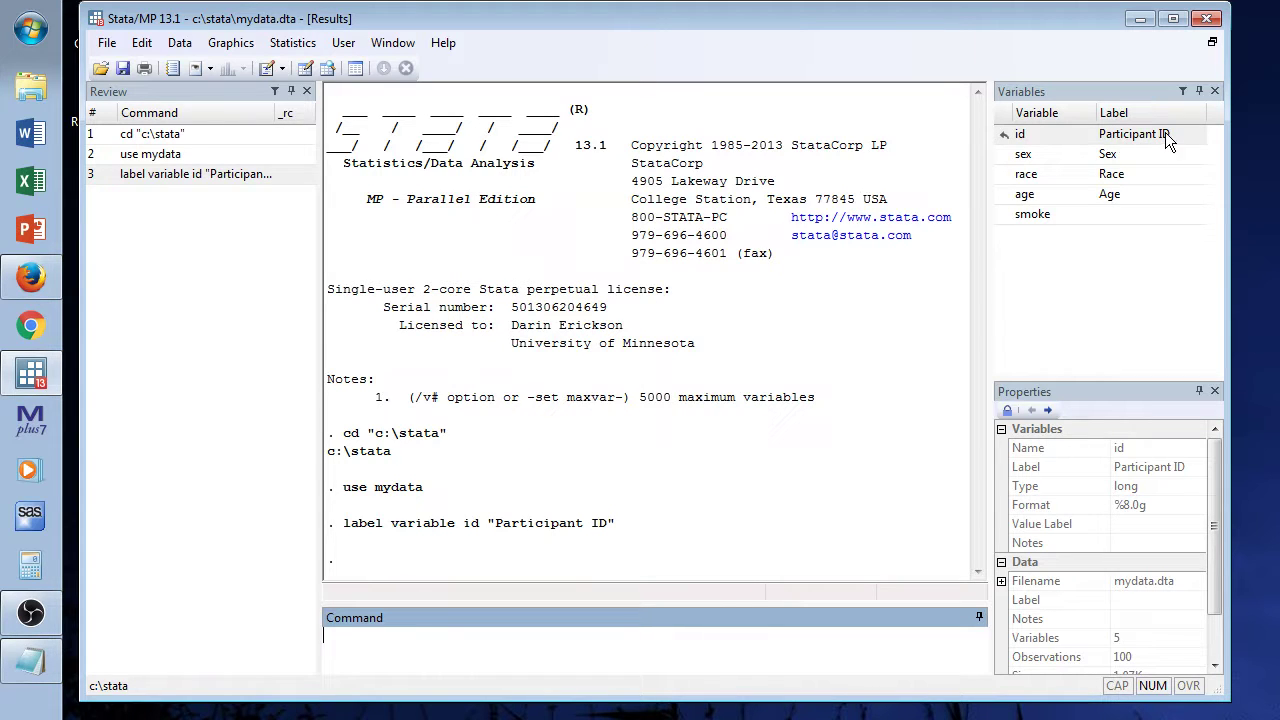
Step back through the command history and recall the label variable command for id.
{"action": "left_click", "coordinate": [681, 590]}
{"action": "key", "text": "Page_Up"}
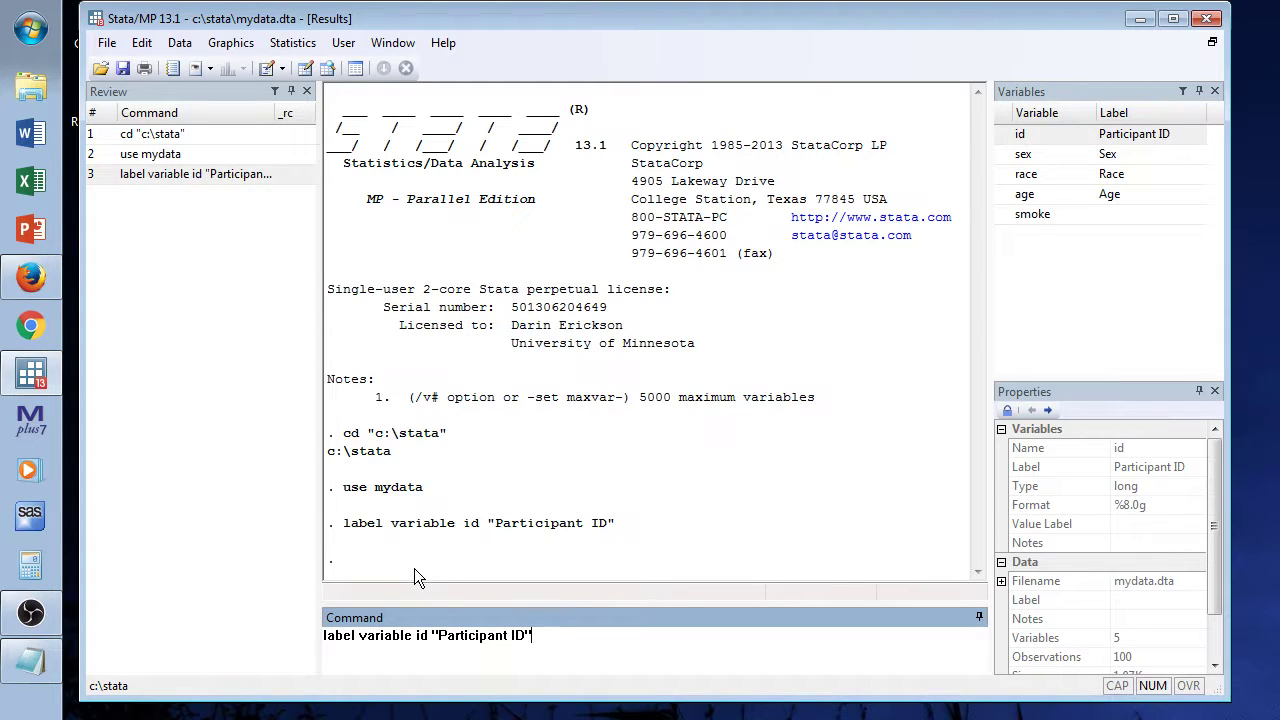
{"action": "key", "text": "Page_Up"}
{"action": "key", "text": "Page_Up"}
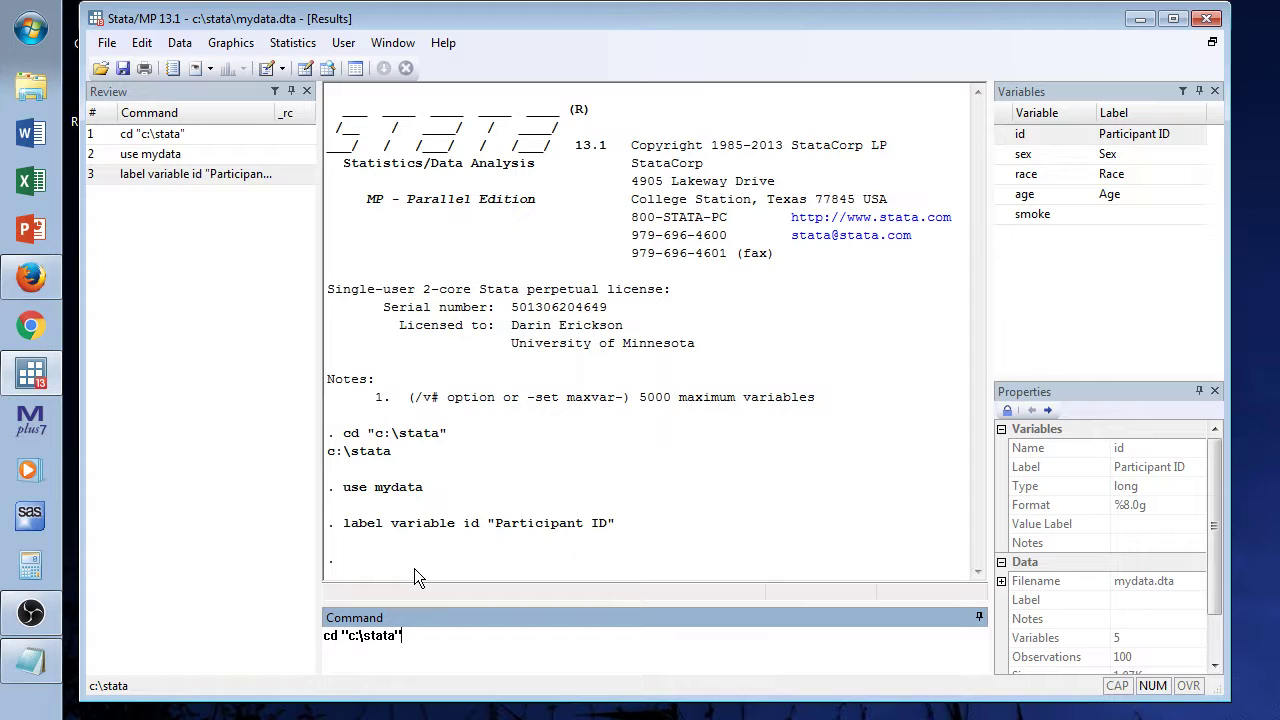
{"action": "key", "text": "Page_Down"}
{"action": "key", "text": "Page_Down"}
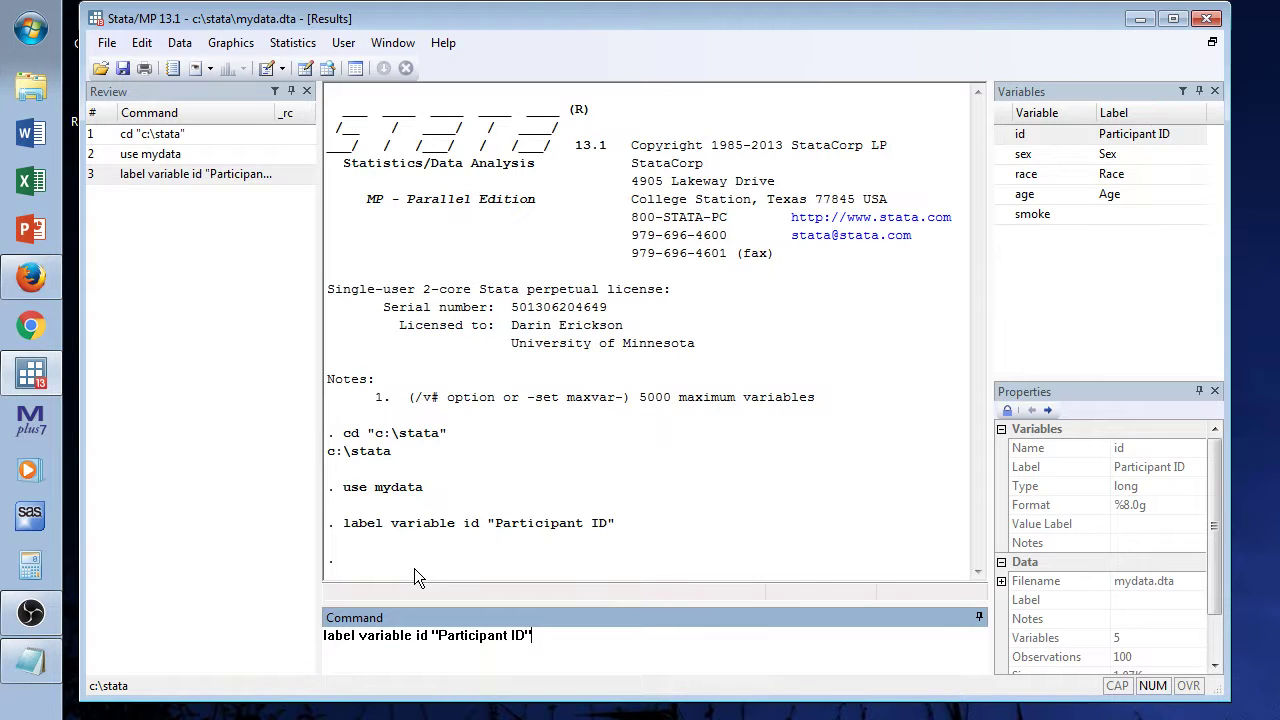
Edit the recalled command to label the variable sex as "Participant Sex: 0=Female, 1=Male" and run it.
{"action": "double_click", "coordinate": [422, 637]}
{"action": "type", "text": "d"}
{"action": "key", "text": "BackSpace"}
{"action": "type", "text": "sex"}
{"action": "left_click_drag", "start_coordinate": [481, 636], "coordinate": [537, 637]}
{"action": "key", "text": "BackSpace"}
{"action": "key", "text": "BackSpace"}
{"action": "key", "text": "BackSpace"}
{"action": "type", "text": "ticipant Sex"}
{"action": "type", "text": ": 0"}
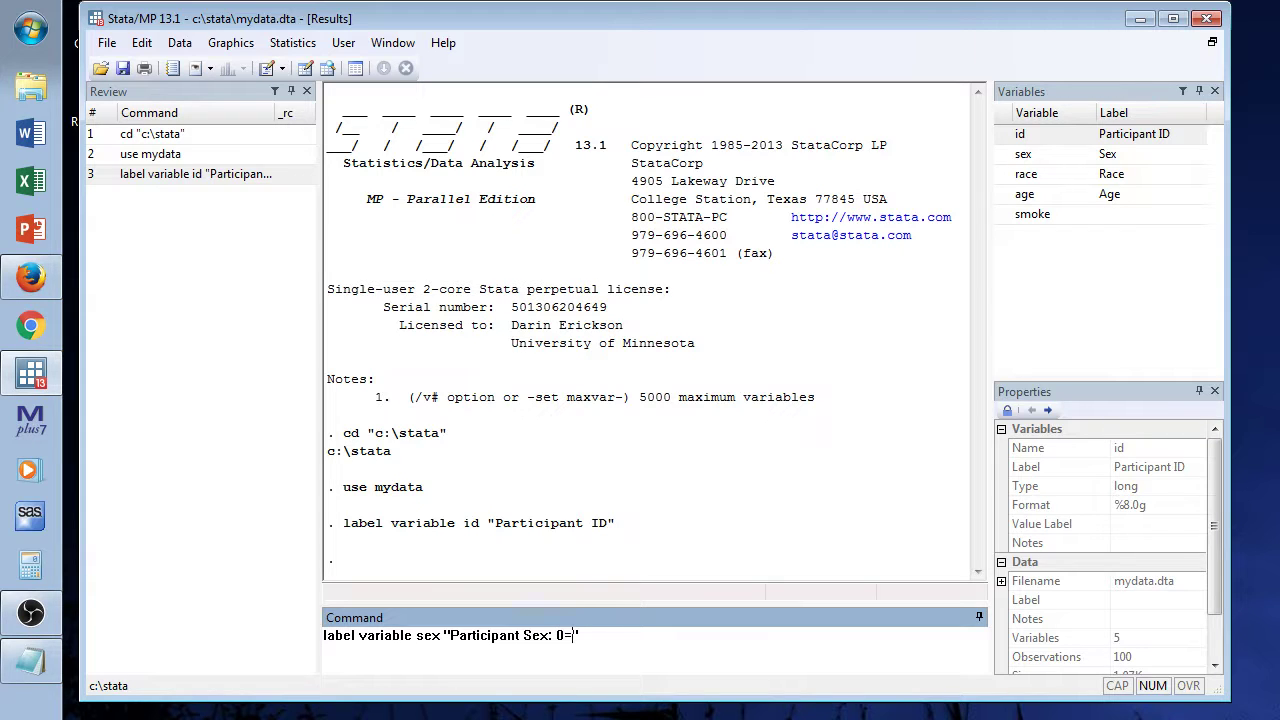
{"action": "type", "text": "=Female, 1=Male"}
{"action": "key", "text": "Return"}
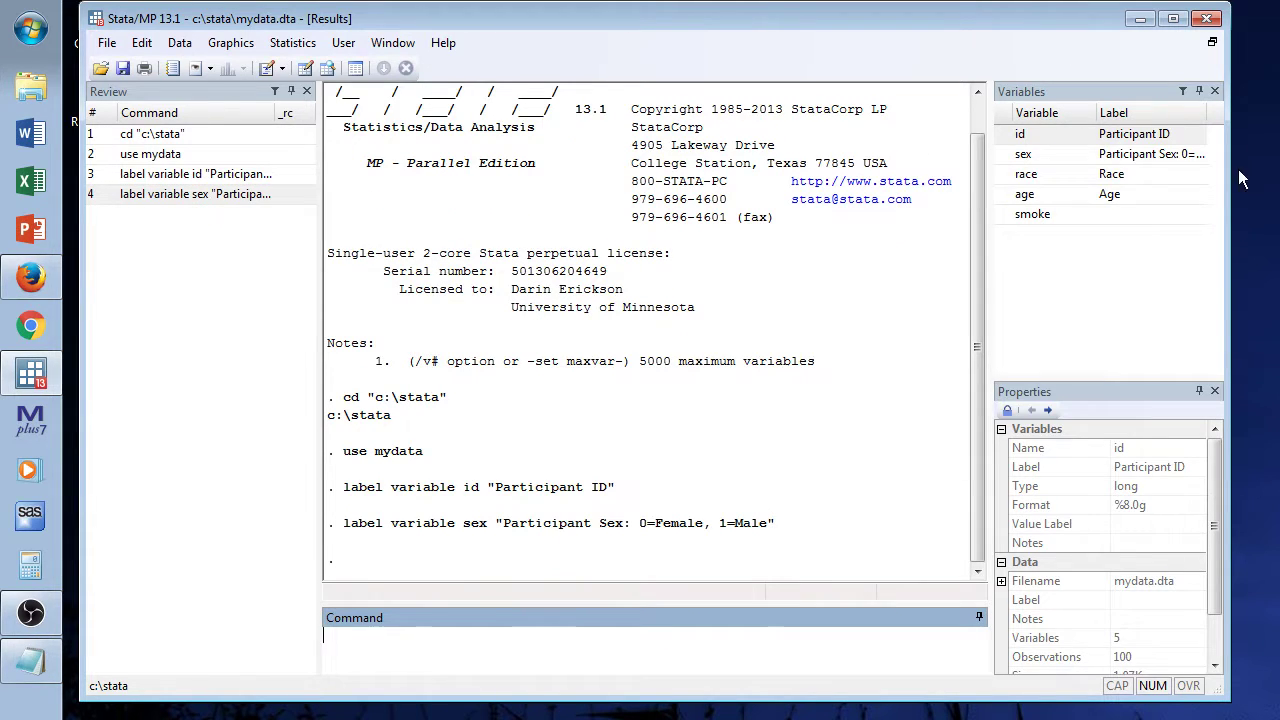
Recall the sex label command and change its target variable to race.
{"action": "key", "text": "Page_Up"}
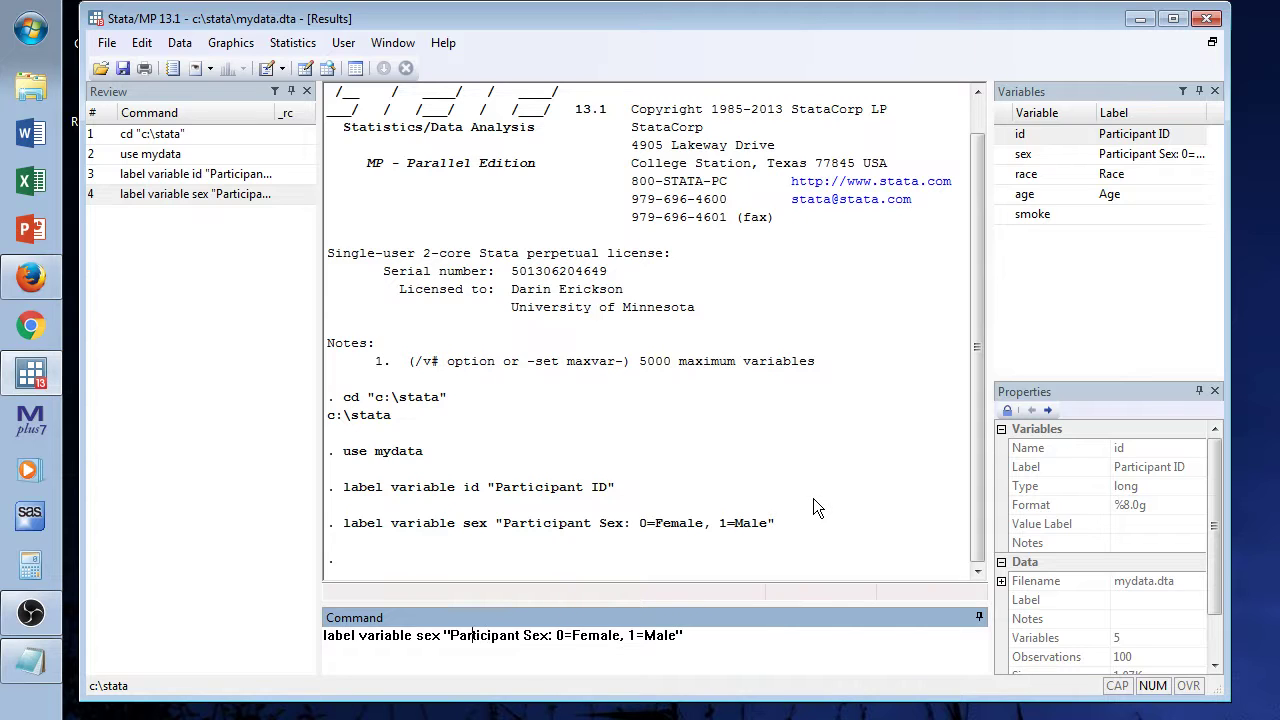
{"action": "key", "text": "BackSpace"}
{"action": "key", "text": "BackSpace"}
{"action": "key", "text": "BackSpace"}
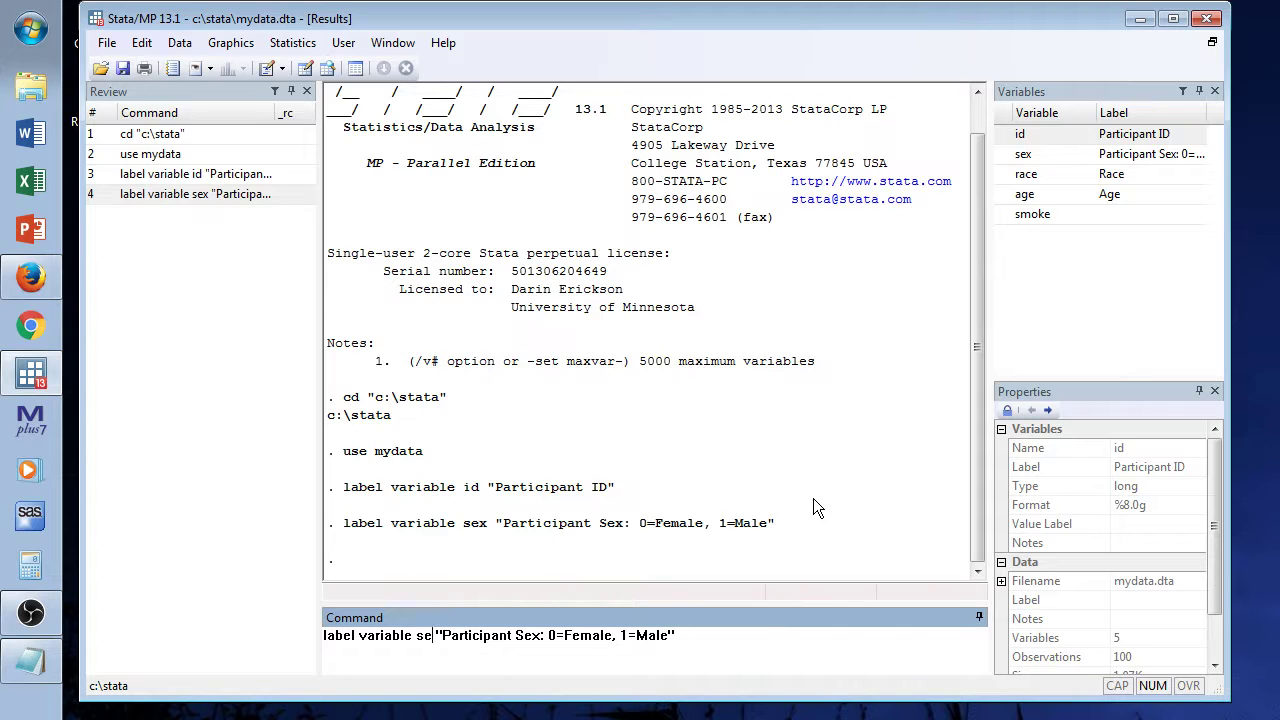
{"action": "type", "text": "raace"}
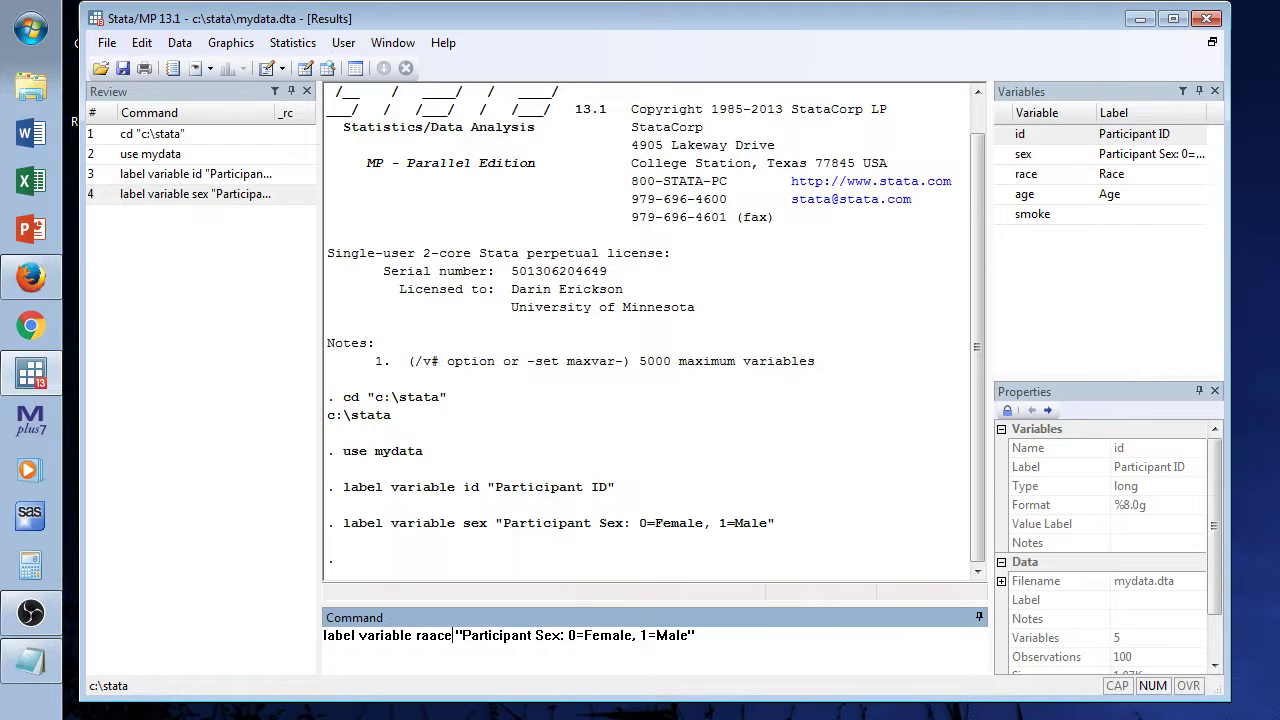
{"action": "key", "text": "BackSpace"}
{"action": "key", "text": "BackSpace"}
{"action": "key", "text": "BackSpace"}
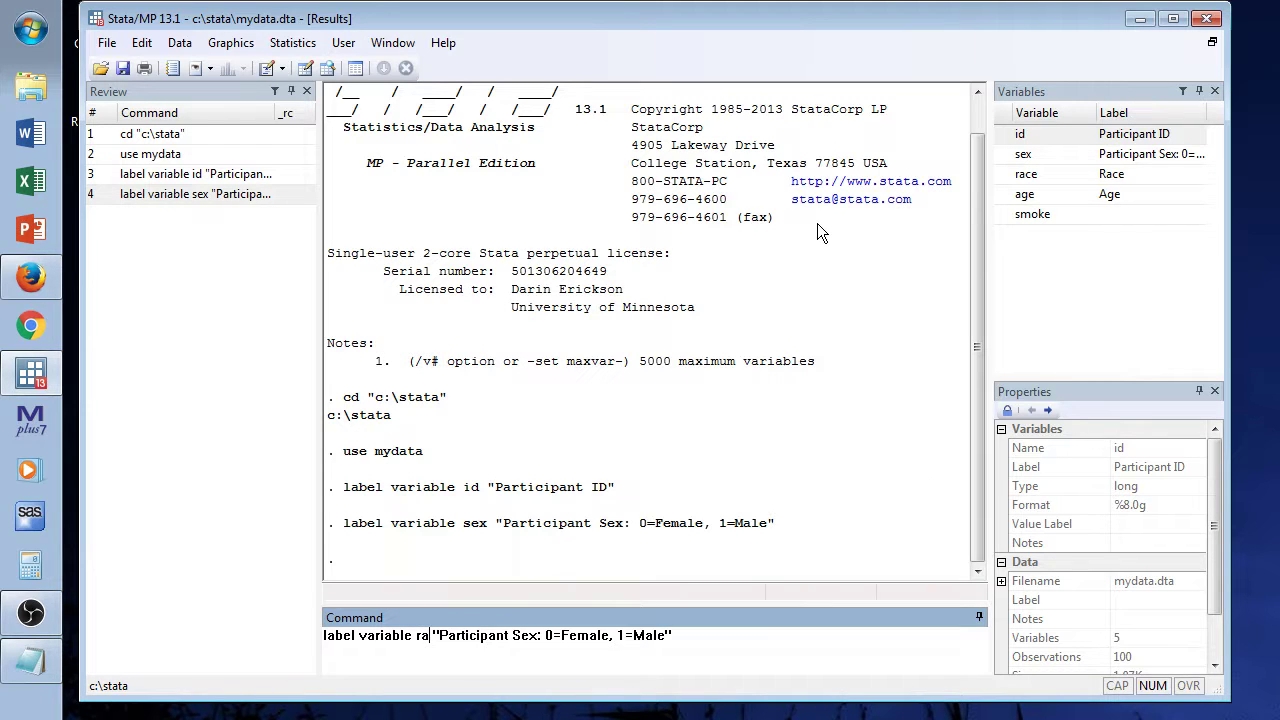
{"action": "type", "text": "ce"}
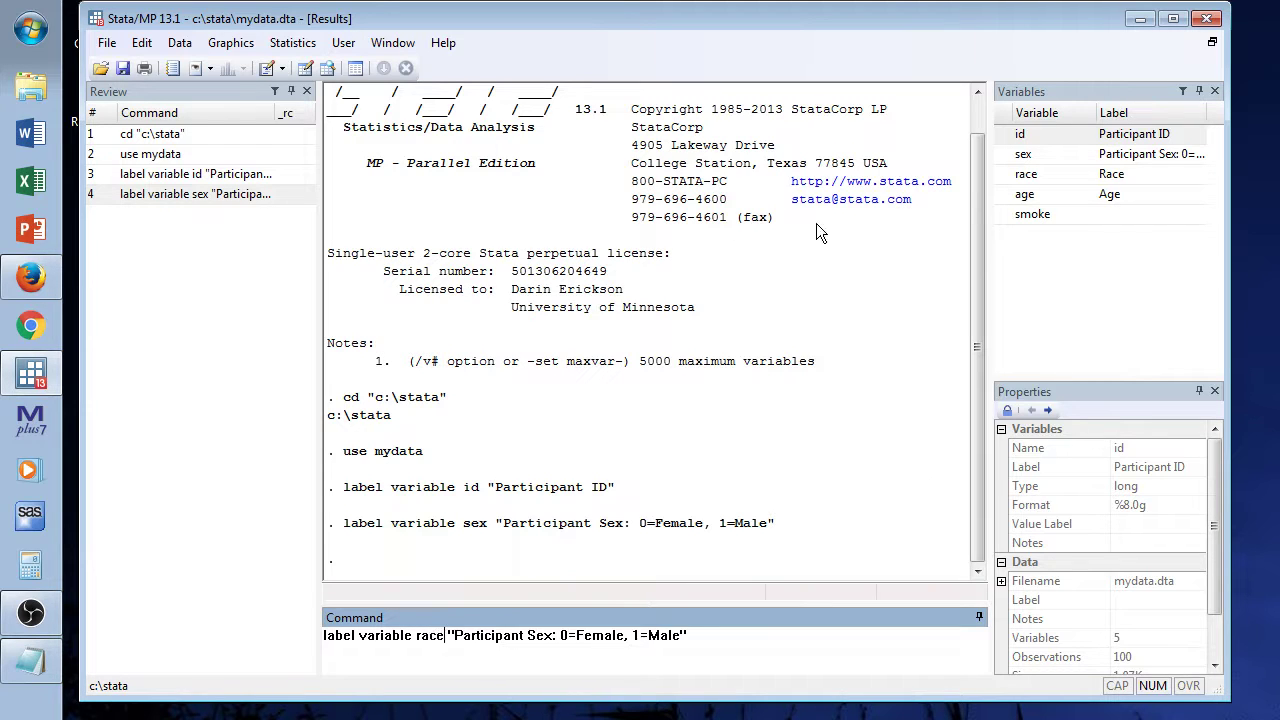
Change the command's label text to "Participant Race: 0=Nonwhite, 1=White" and run it.
{"action": "double_click", "coordinate": [534, 639]}
{"action": "type", "text": "Race"}
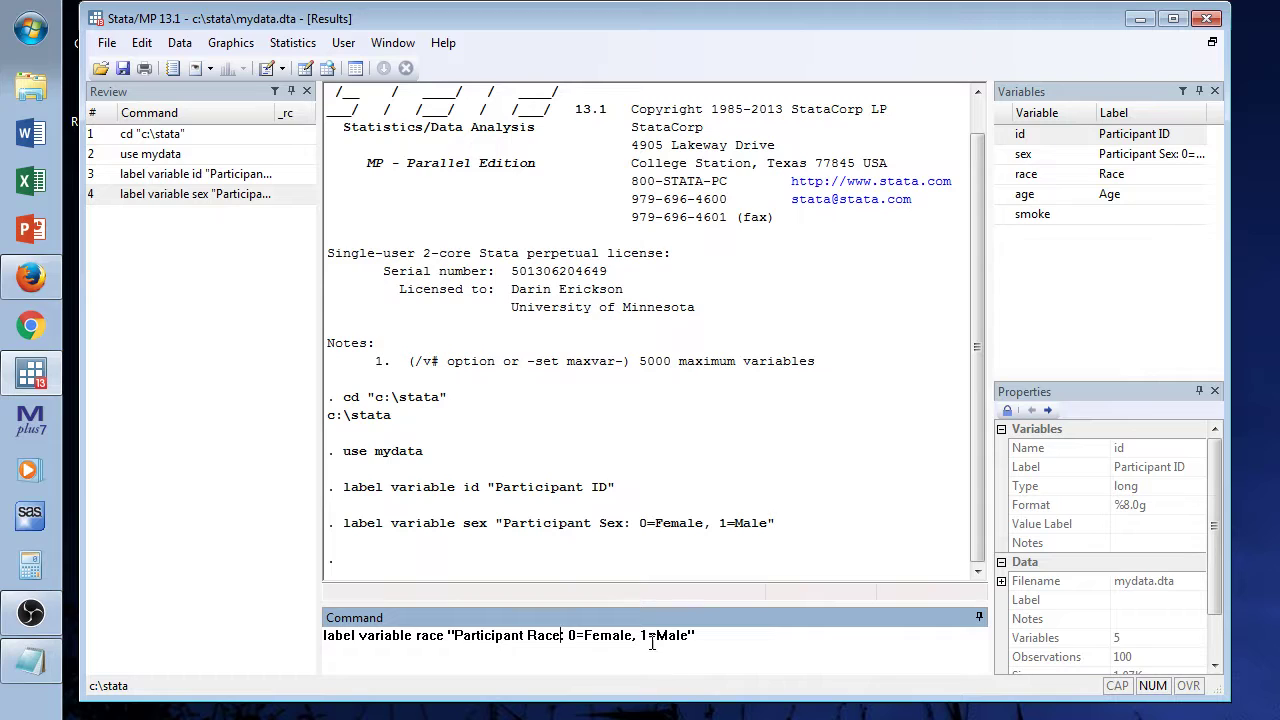
{"action": "double_click", "coordinate": [614, 641]}
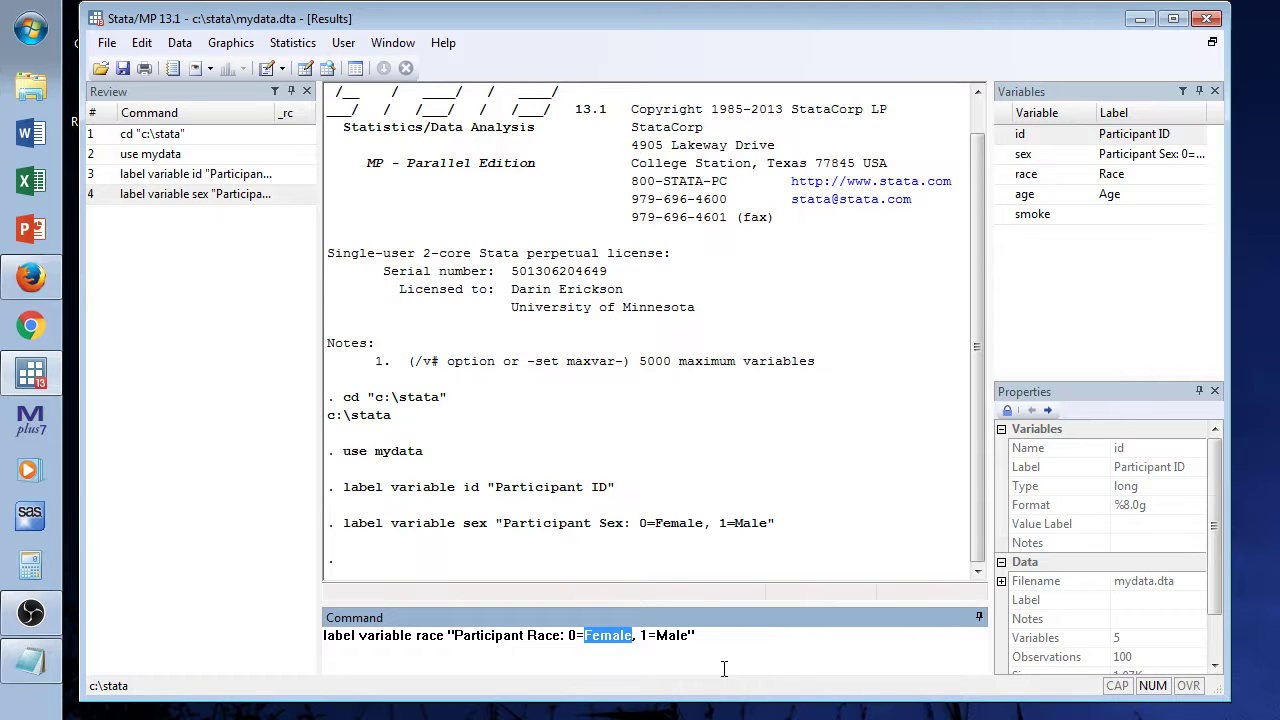
{"action": "type", "text": "Nonwhite"}
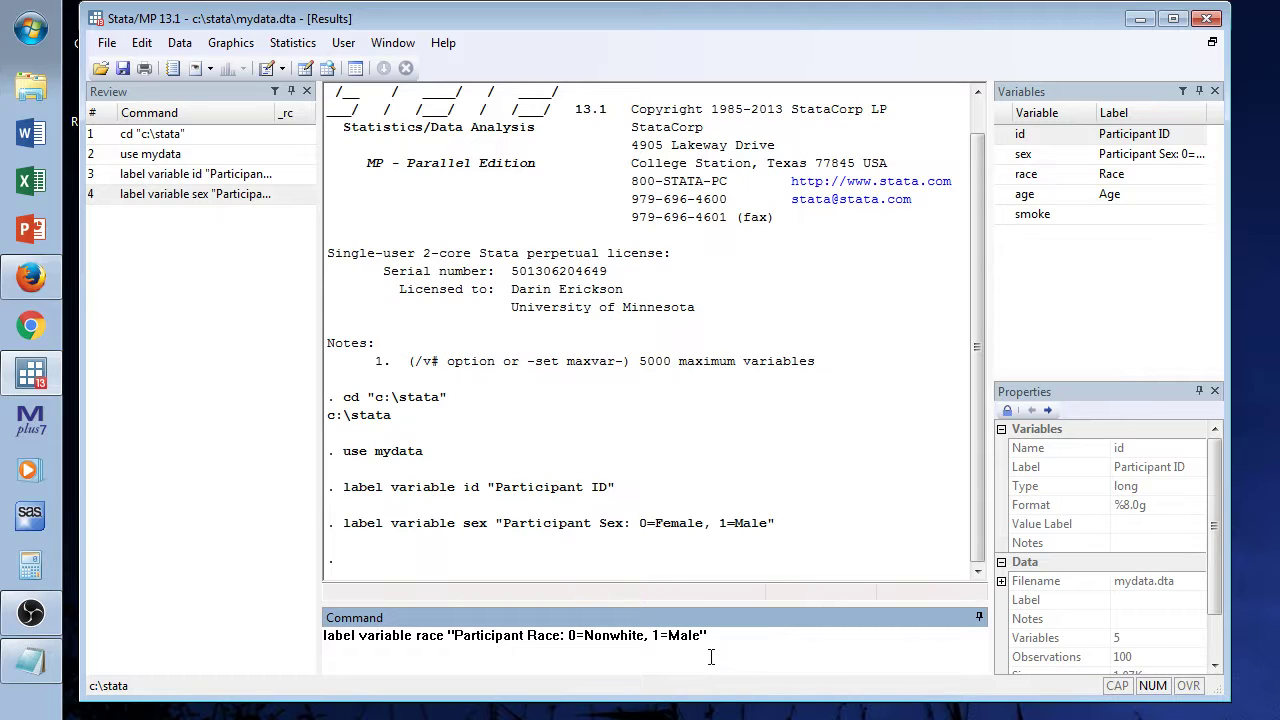
{"action": "double_click", "coordinate": [684, 635]}
{"action": "type", "text": "White"}
{"action": "key", "text": "Return"}
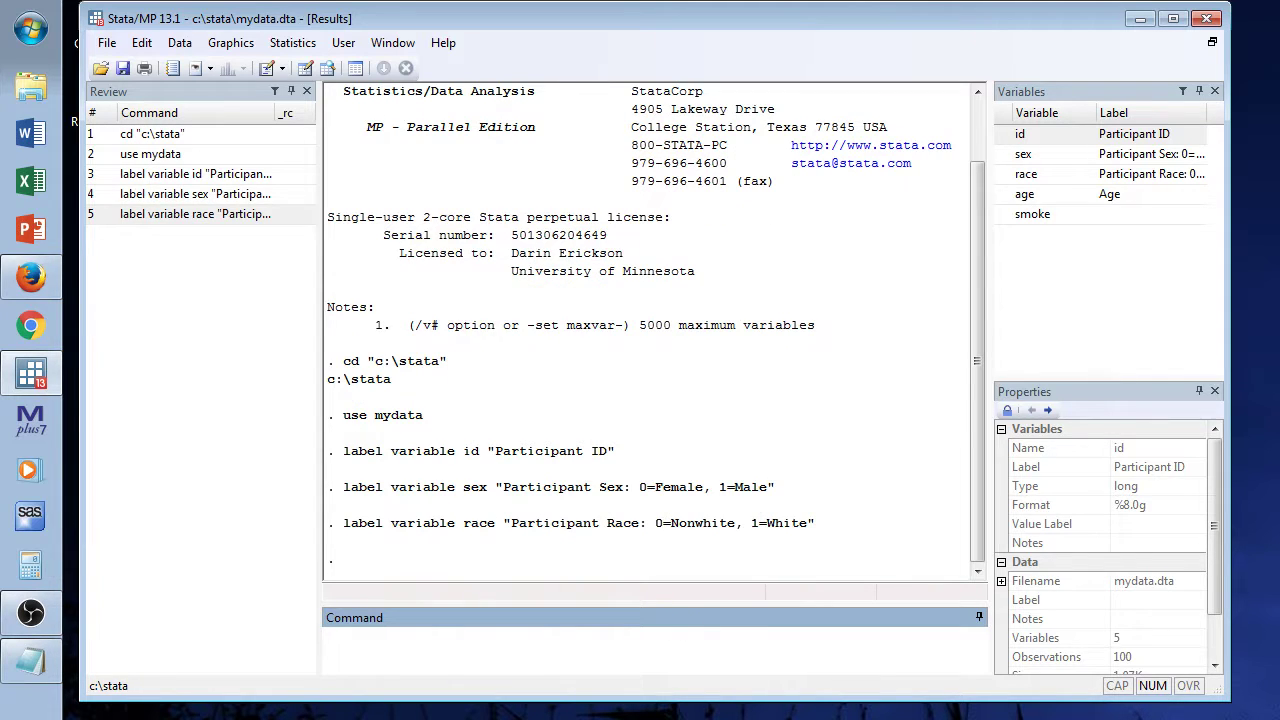
Reuse the previous label command to label the variable age as "Participant Age in Years" and run it.
{"action": "key", "text": "Page_Up"}
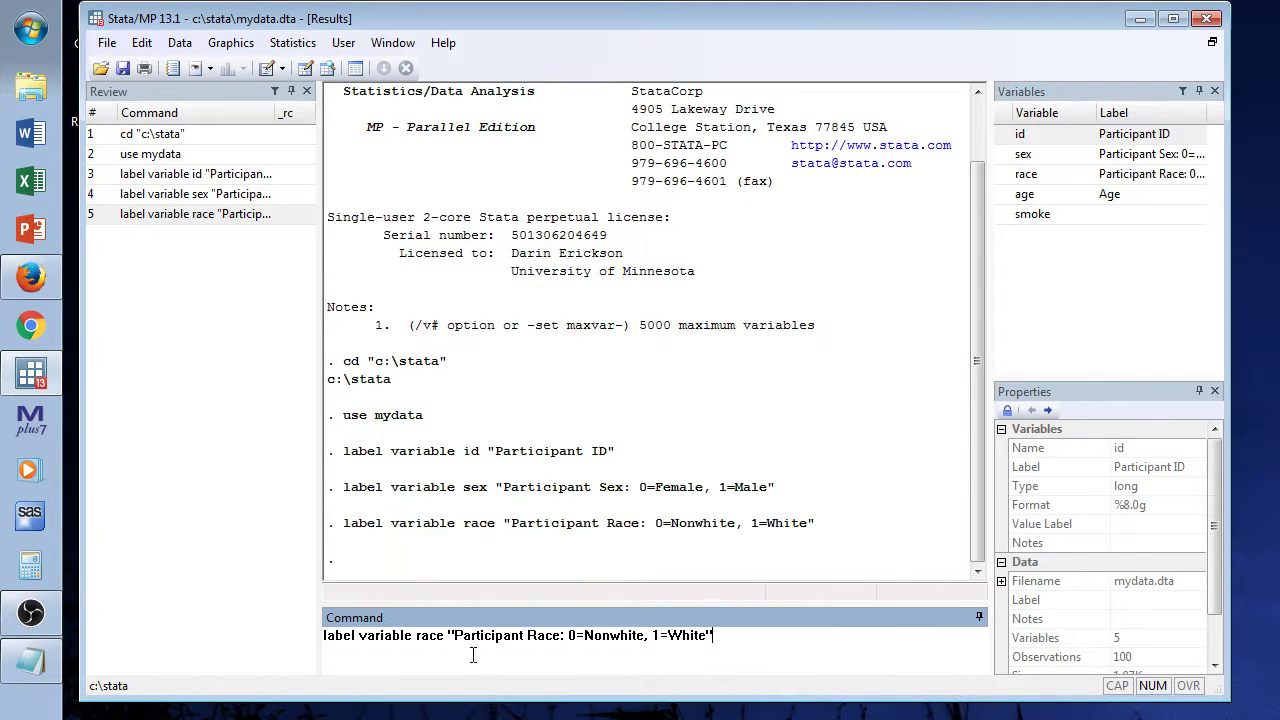
{"action": "double_click", "coordinate": [425, 638]}
{"action": "type", "text": "age"}
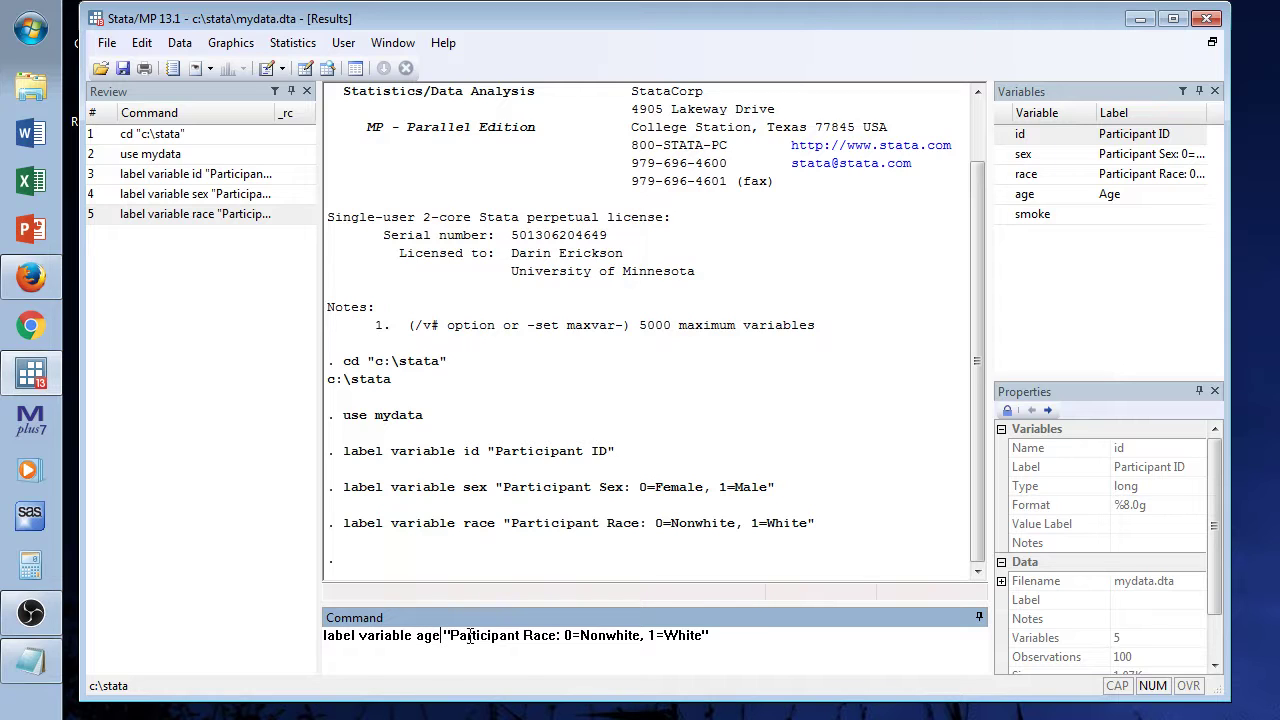
{"action": "left_click_drag", "start_coordinate": [605, 648], "coordinate": [702, 641]}
{"action": "type", "text": "Age in Y"}
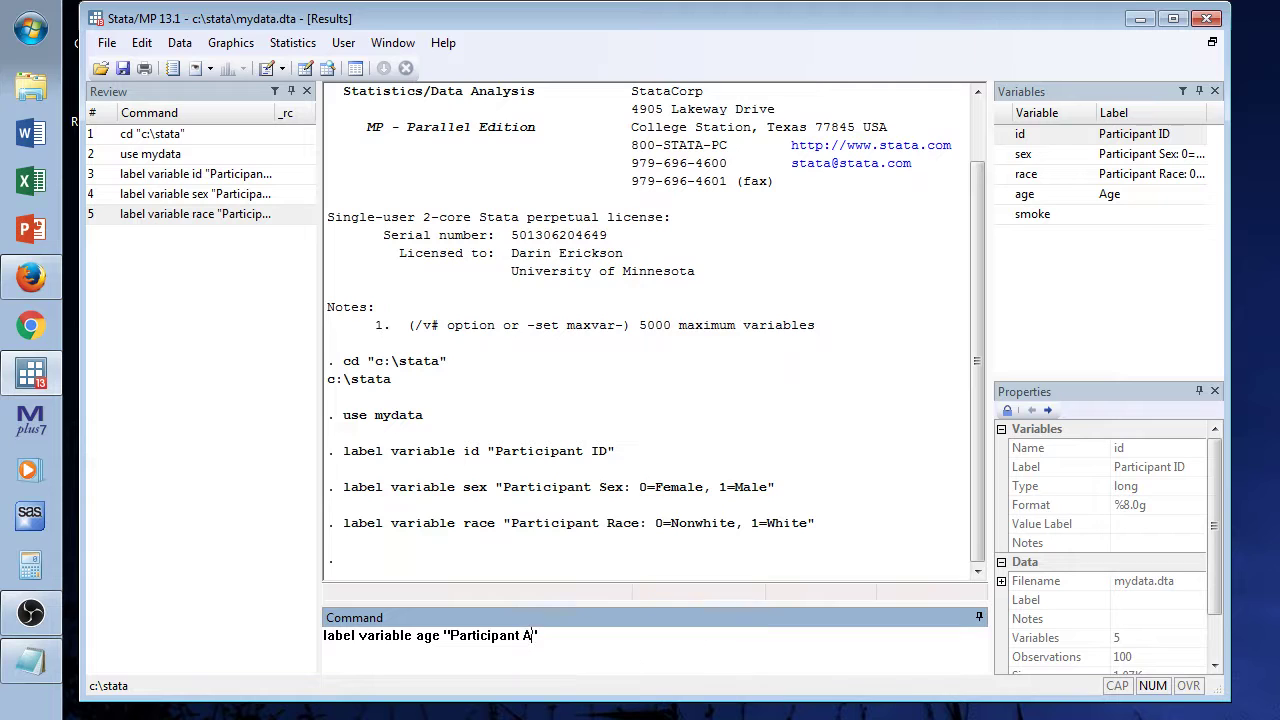
{"action": "type", "text": "ears"}
{"action": "key", "text": "Return"}
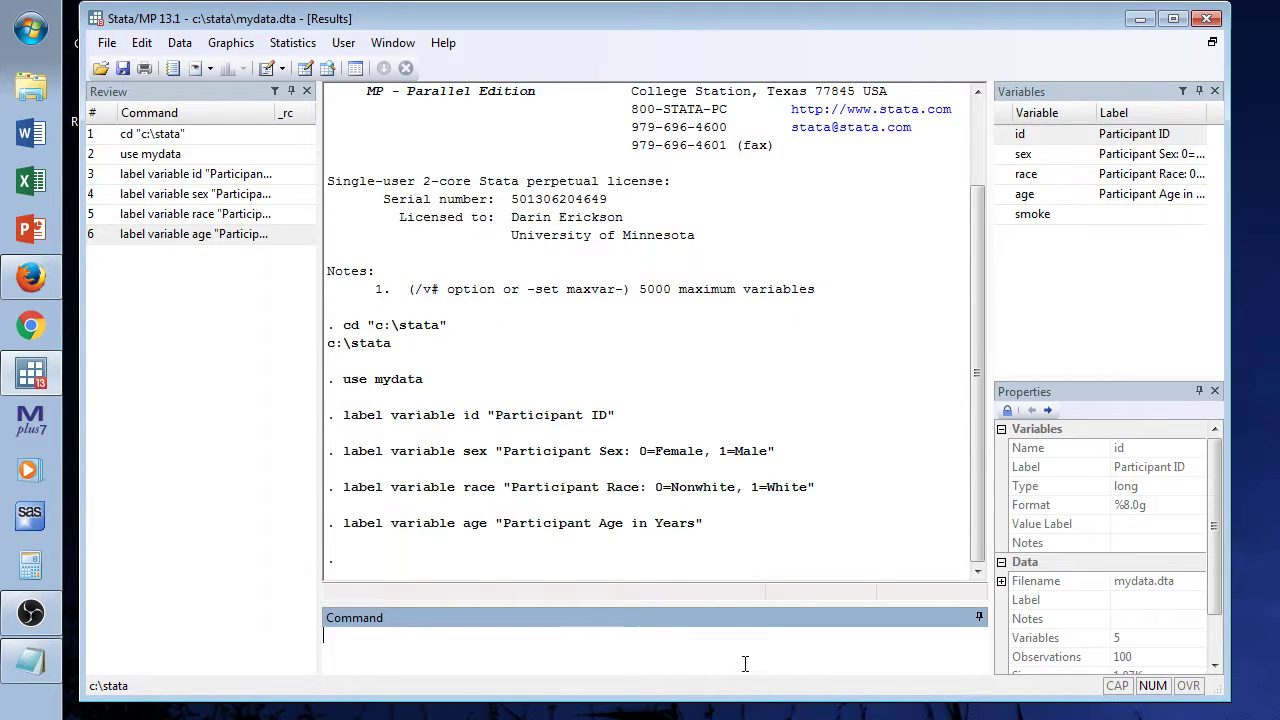
Recall the age label command and change its target variable to smoke.
{"action": "key", "text": "Page_Up"}
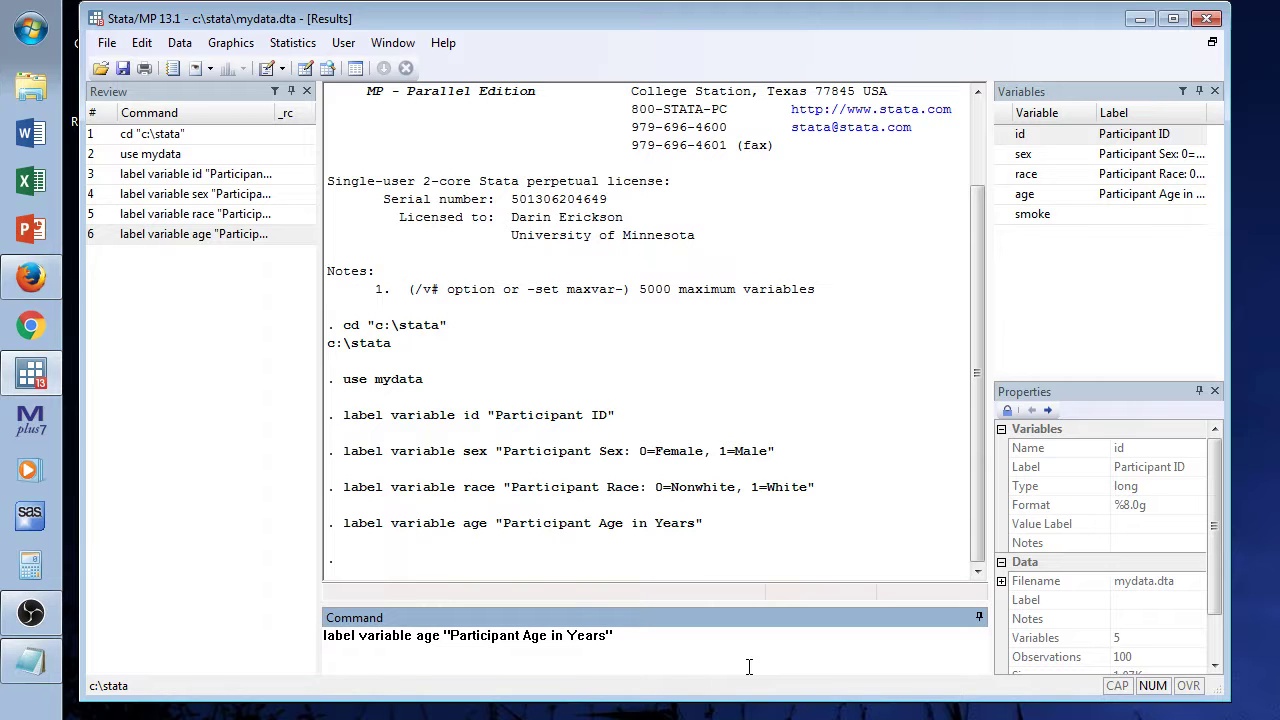
{"action": "double_click", "coordinate": [427, 637]}
{"action": "type", "text": "smoke"}
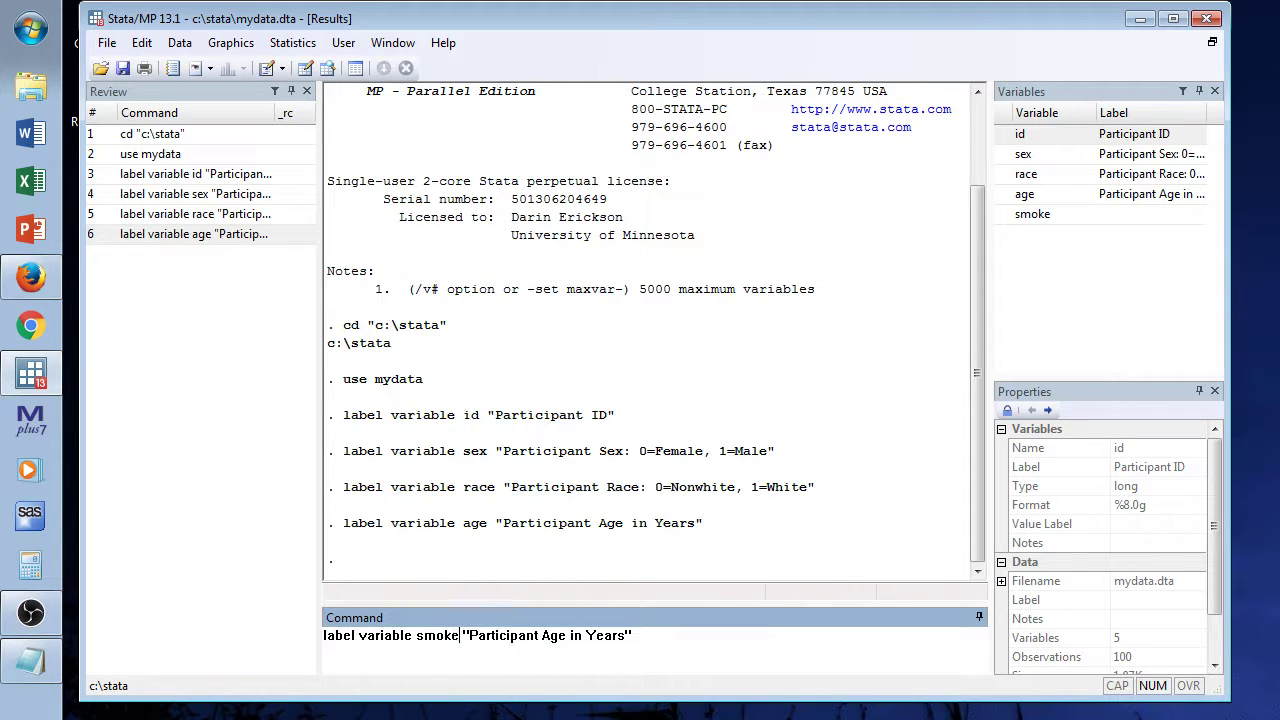
Change the command's label text to "Smokestage: 1=Never Smoker to 6=Established Smoker" and run it.
{"action": "double_click", "coordinate": [529, 640]}
{"action": "left_click_drag", "start_coordinate": [529, 640], "coordinate": [590, 643]}
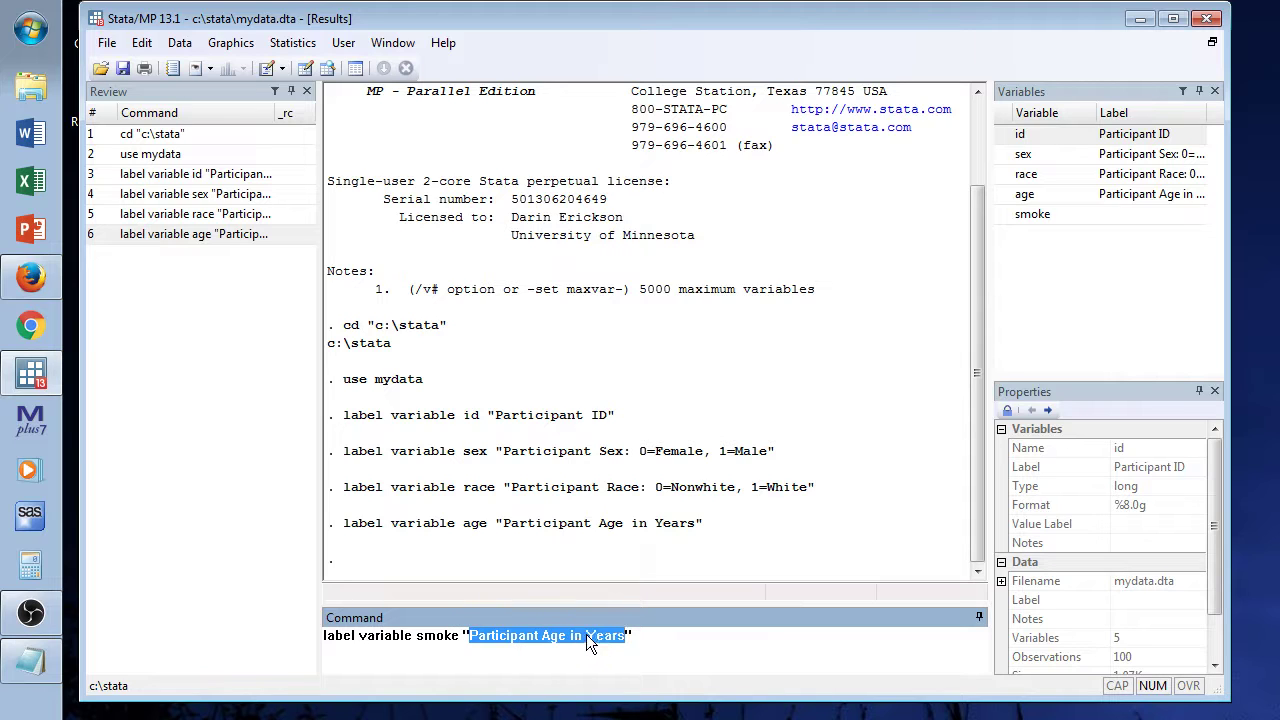
{"action": "type", "text": "Smokesta"}
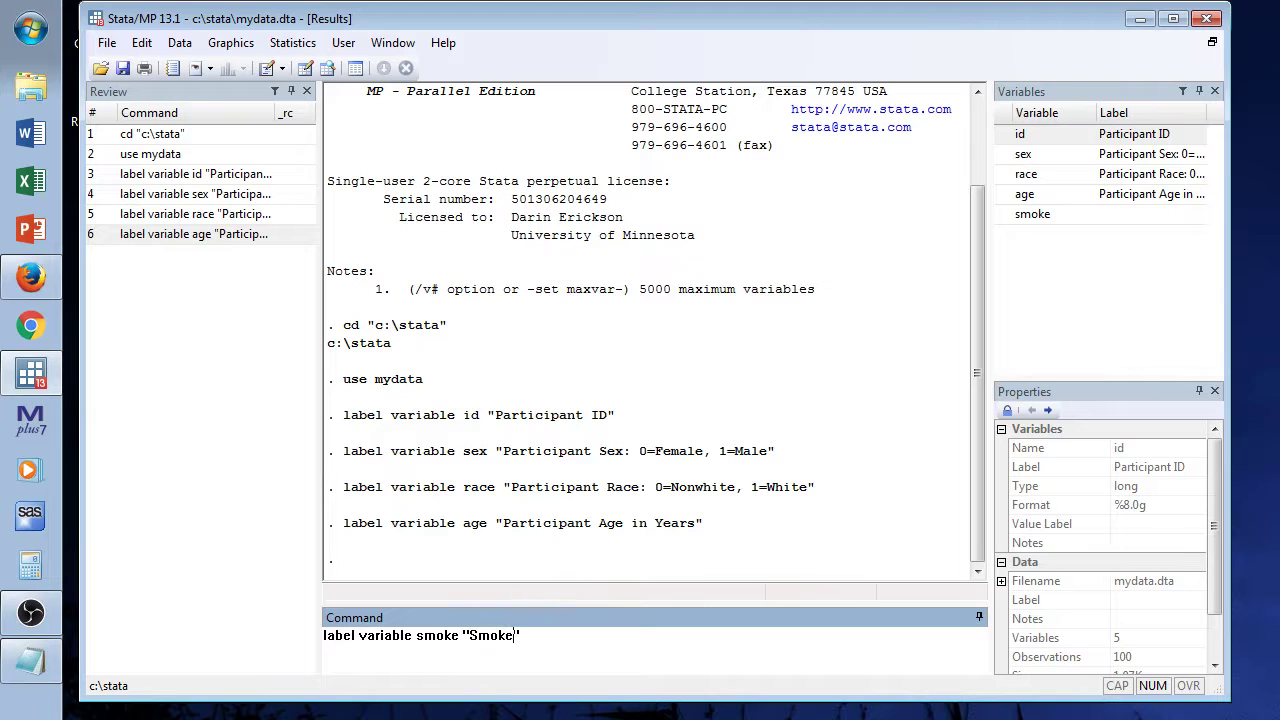
{"action": "type", "text": "ge: 1=Never Smoke"}
{"action": "key", "text": "BackSpace"}
{"action": "key", "text": "BackSpace"}
{"action": "key", "text": "BackSpace"}
{"action": "key", "text": "BackSpace"}
{"action": "type", "text": "mok"}
{"action": "type", "text": "o "}
{"action": "type", "text": "6"}
{"action": "type", "text": "=Established SM"}
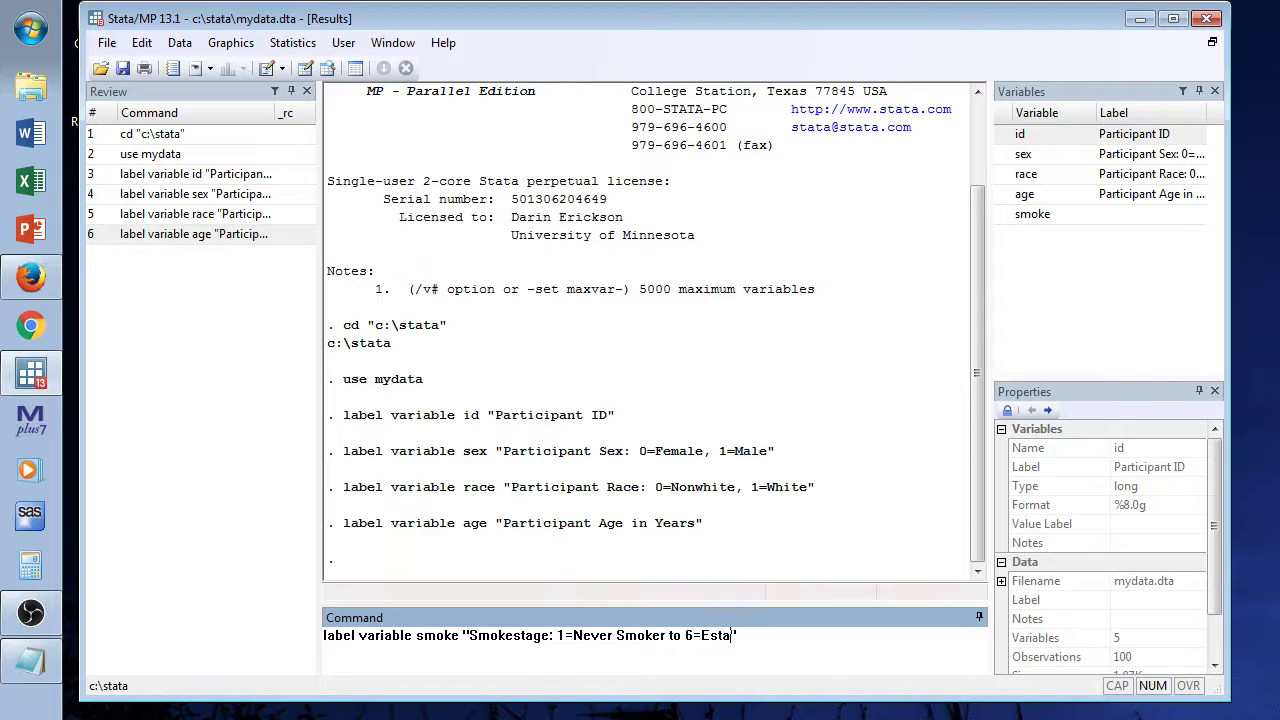
{"action": "type", "text": "o"}
{"action": "key", "text": "BackSpace"}
{"action": "type", "text": "moker"}
{"action": "key", "text": "Return"}
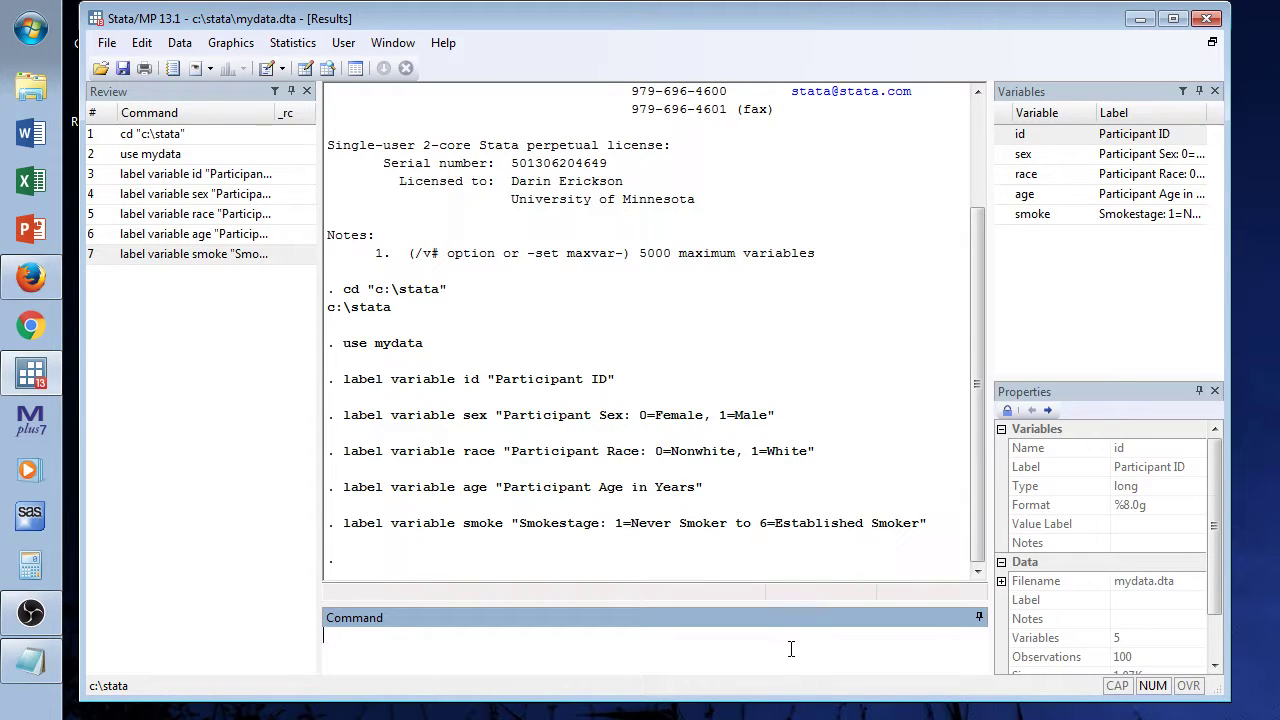
List all observations of the dataset, paging through to the end, and review the listing from its beginning.
{"action": "type", "text": "list"}
{"action": "key", "text": "Return"}
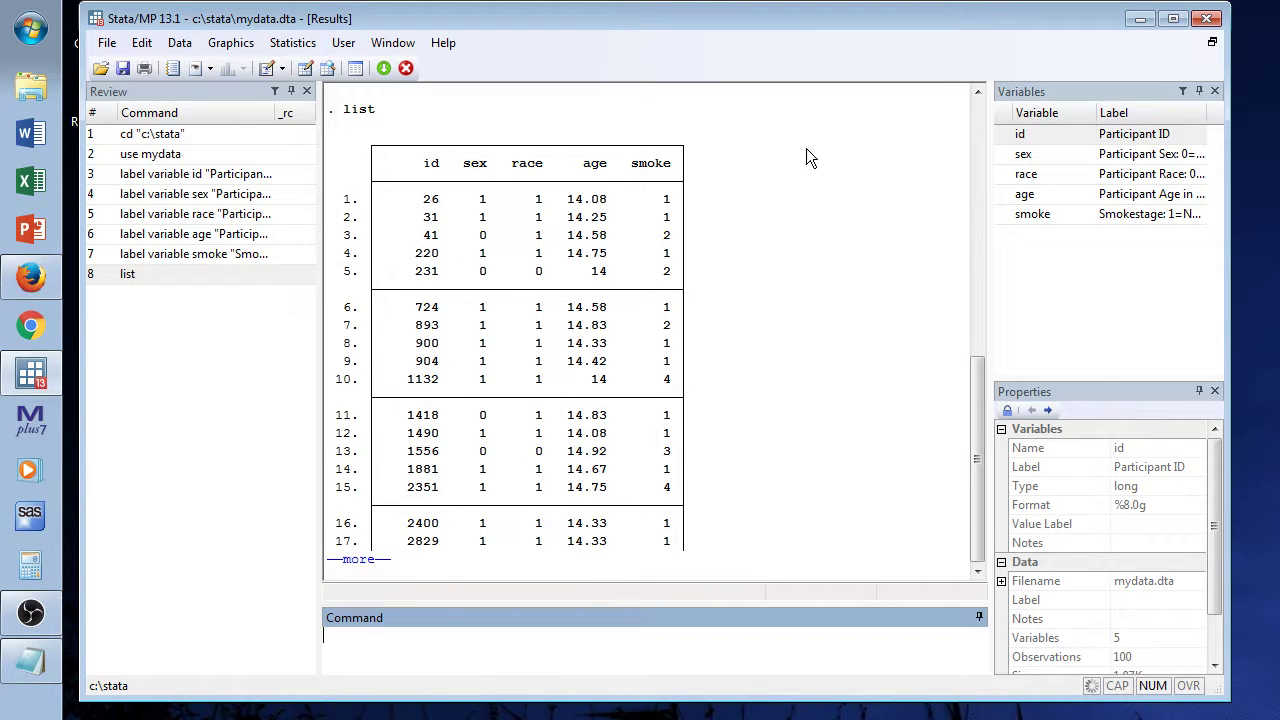
{"action": "left_click", "coordinate": [376, 565]}
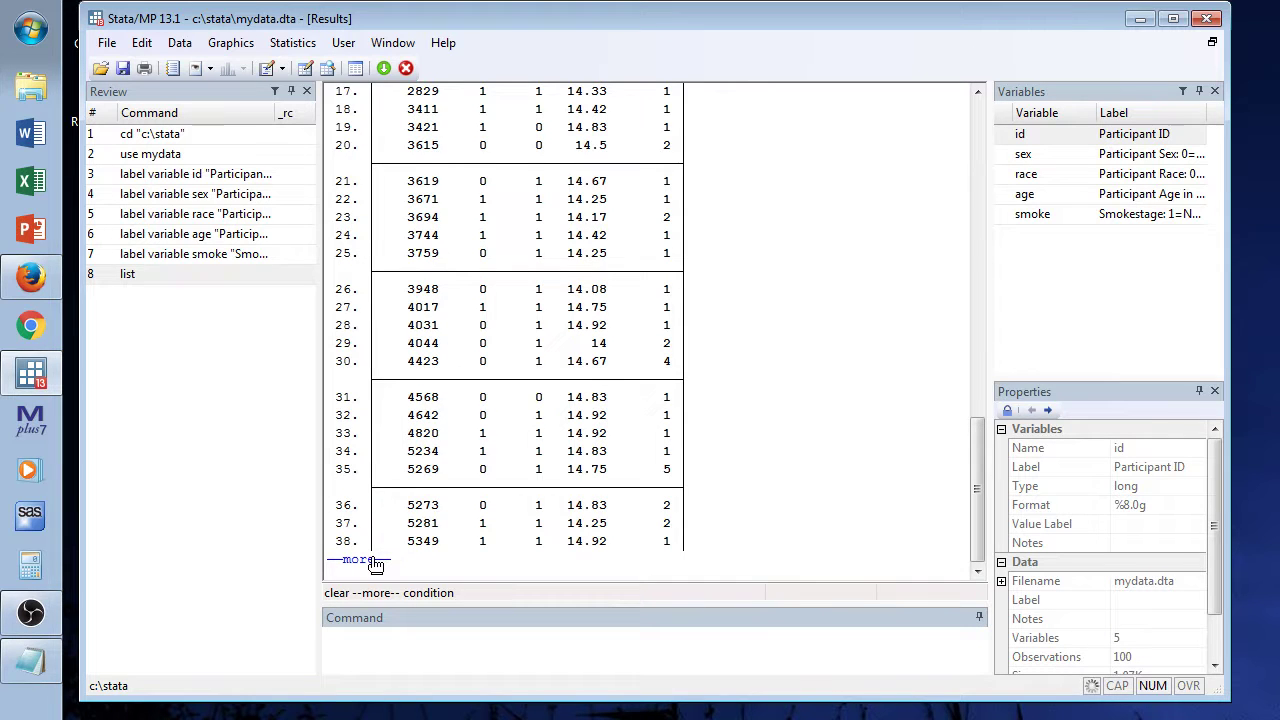
{"action": "left_click", "coordinate": [376, 565]}
{"action": "left_click", "coordinate": [376, 565]}
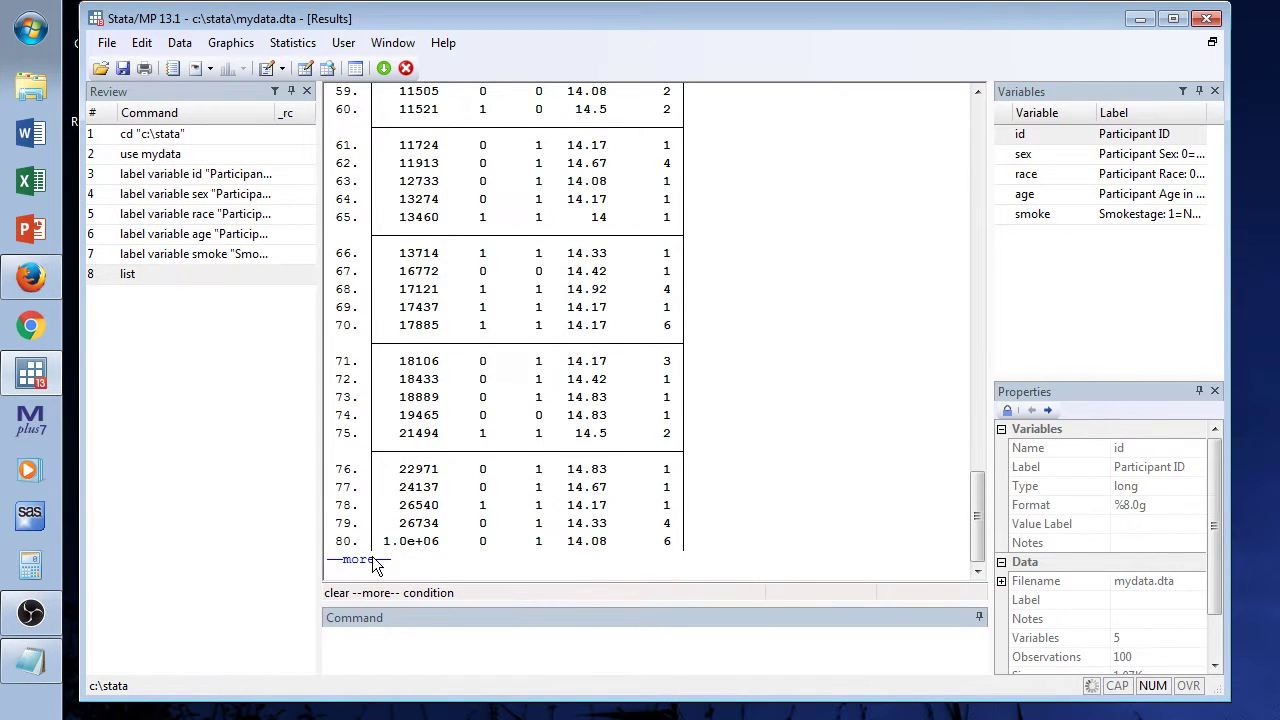
{"action": "left_click", "coordinate": [376, 565]}
{"action": "left_click", "coordinate": [372, 559]}
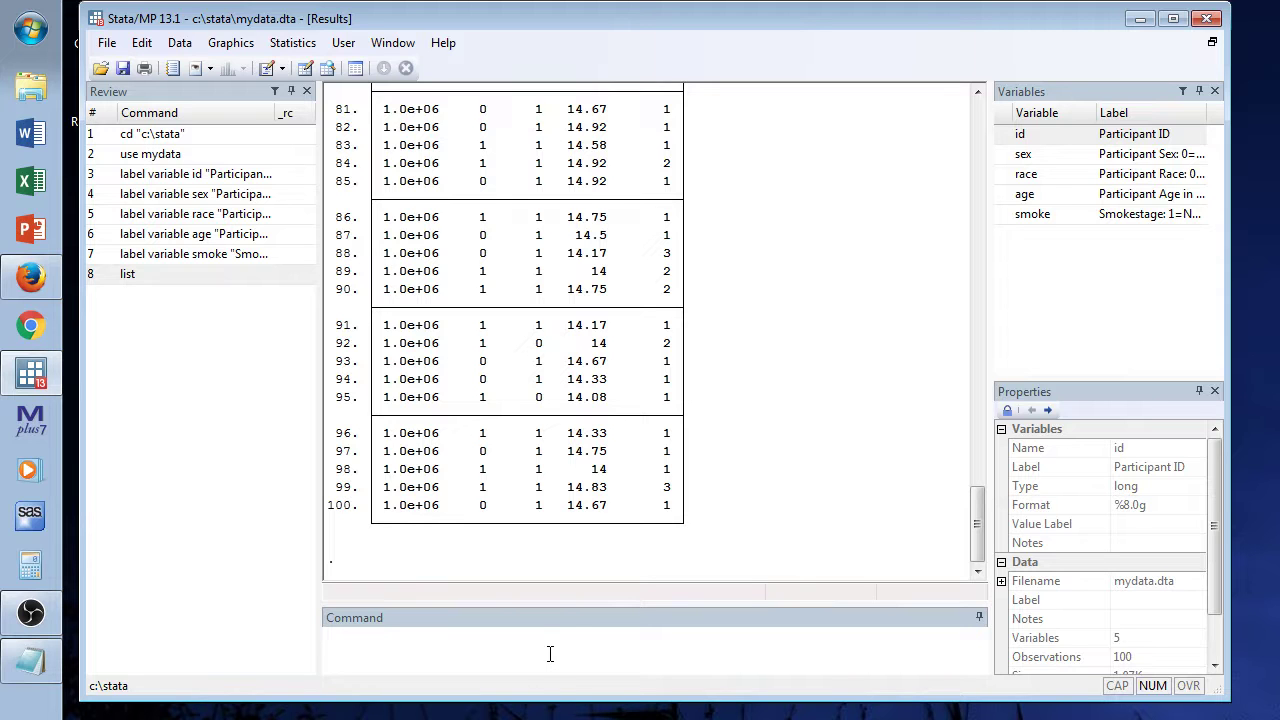
{"action": "left_click_drag", "start_coordinate": [976, 507], "coordinate": [981, 211]}
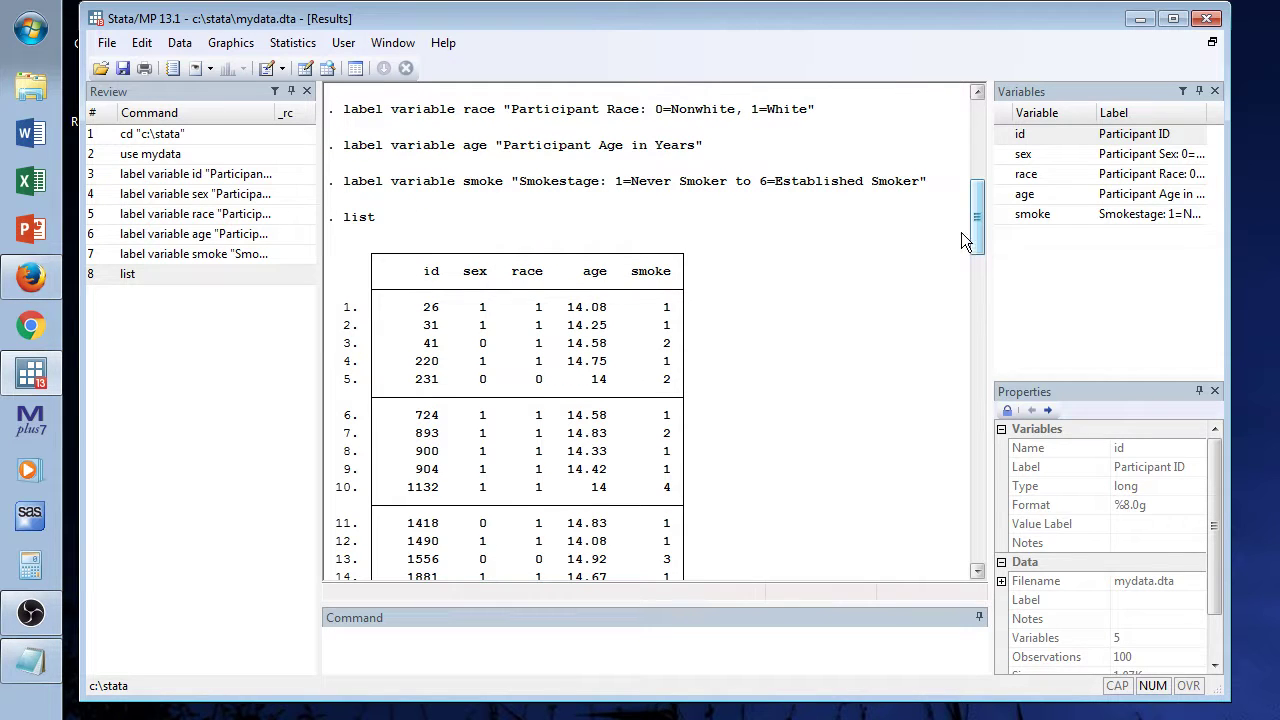
{"action": "left_click_drag", "start_coordinate": [976, 236], "coordinate": [977, 525]}
Tabulate the variable sex and compare the table with the earlier label commands and data listing.
{"action": "left_click", "coordinate": [610, 633]}
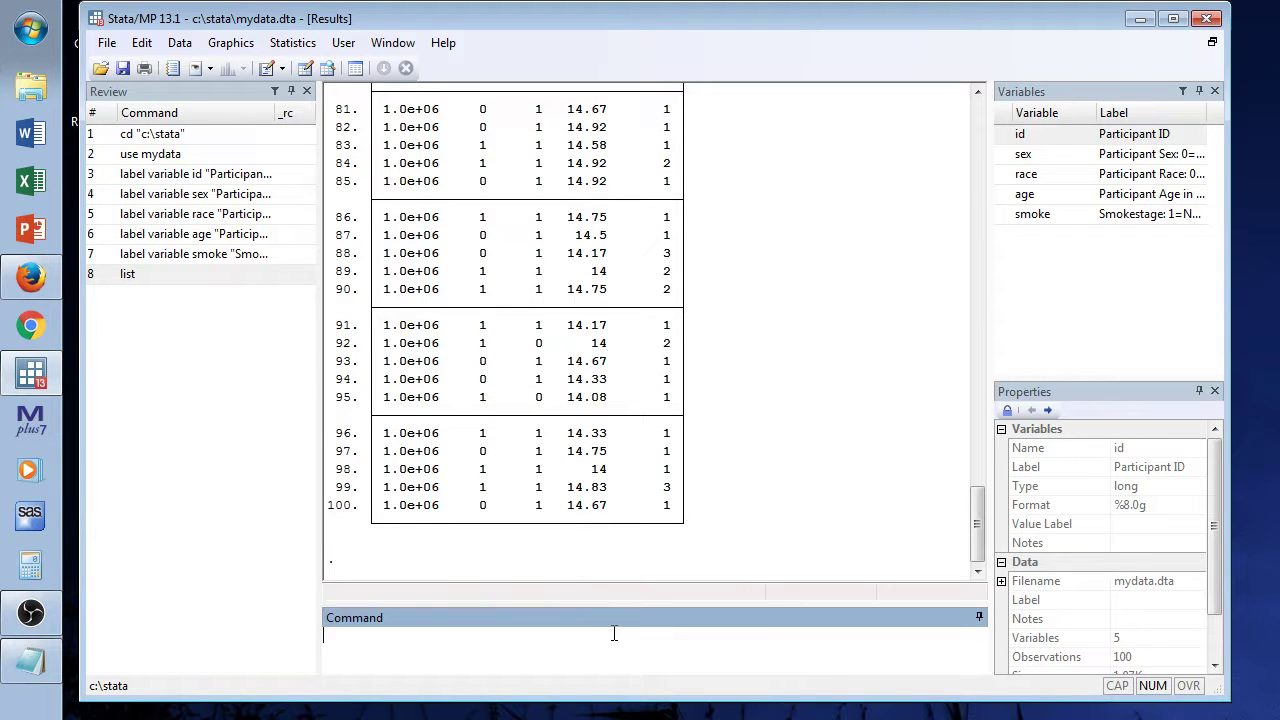
{"action": "type", "text": "tab sex"}
{"action": "key", "text": "Return"}
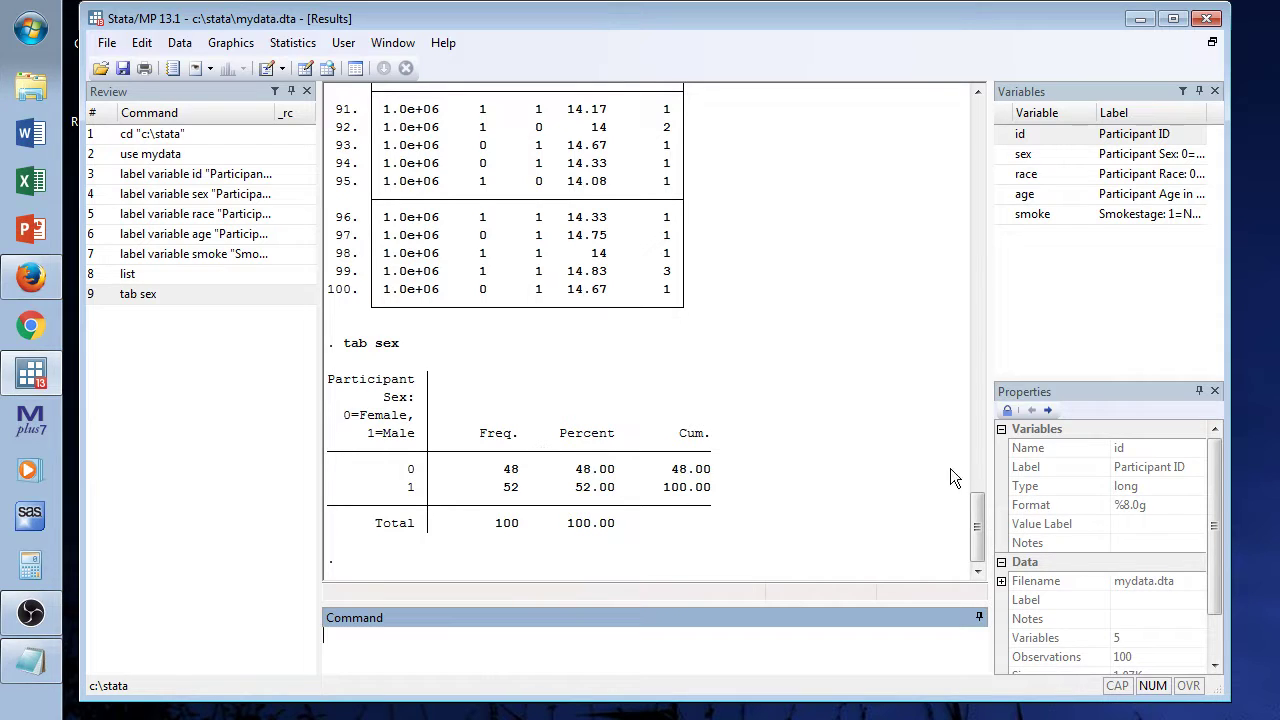
{"action": "left_click_drag", "start_coordinate": [978, 502], "coordinate": [968, 182]}
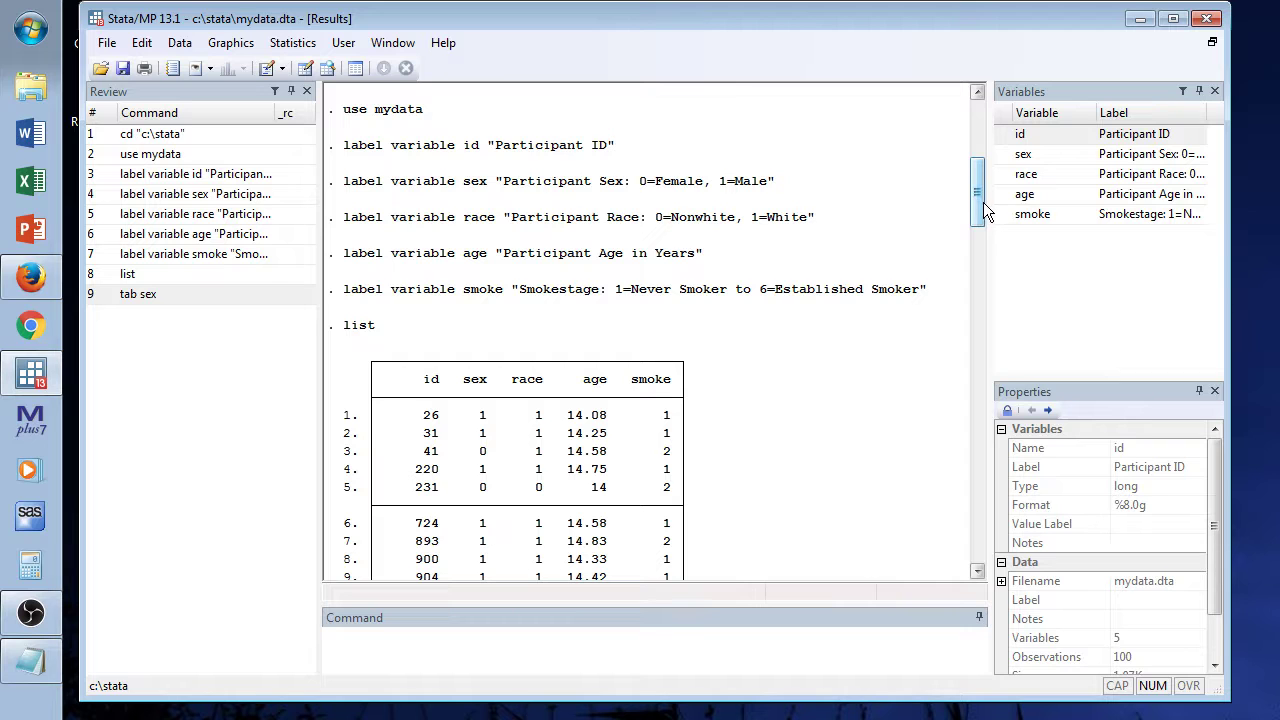
{"action": "left_click_drag", "start_coordinate": [976, 205], "coordinate": [985, 550]}
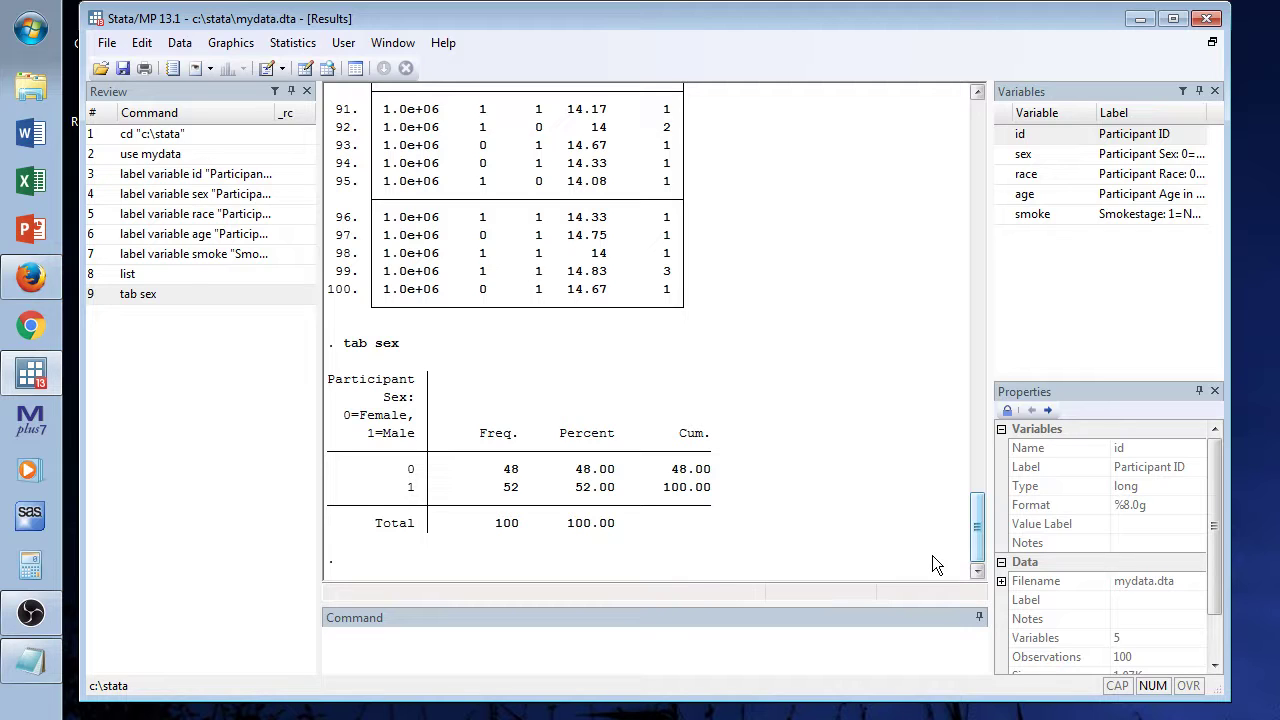
{"action": "left_click", "coordinate": [885, 626]}
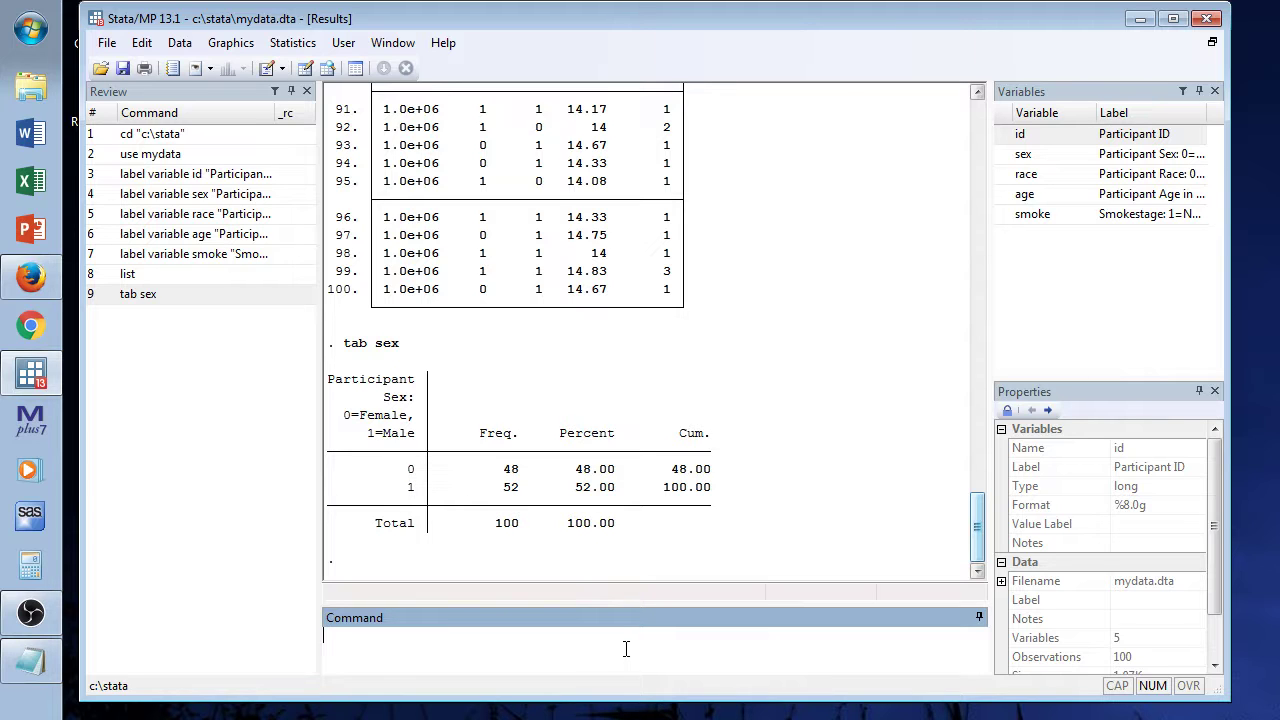
Start a new value label named "Sex" in the value label manager.
{"action": "left_click", "coordinate": [180, 50]}
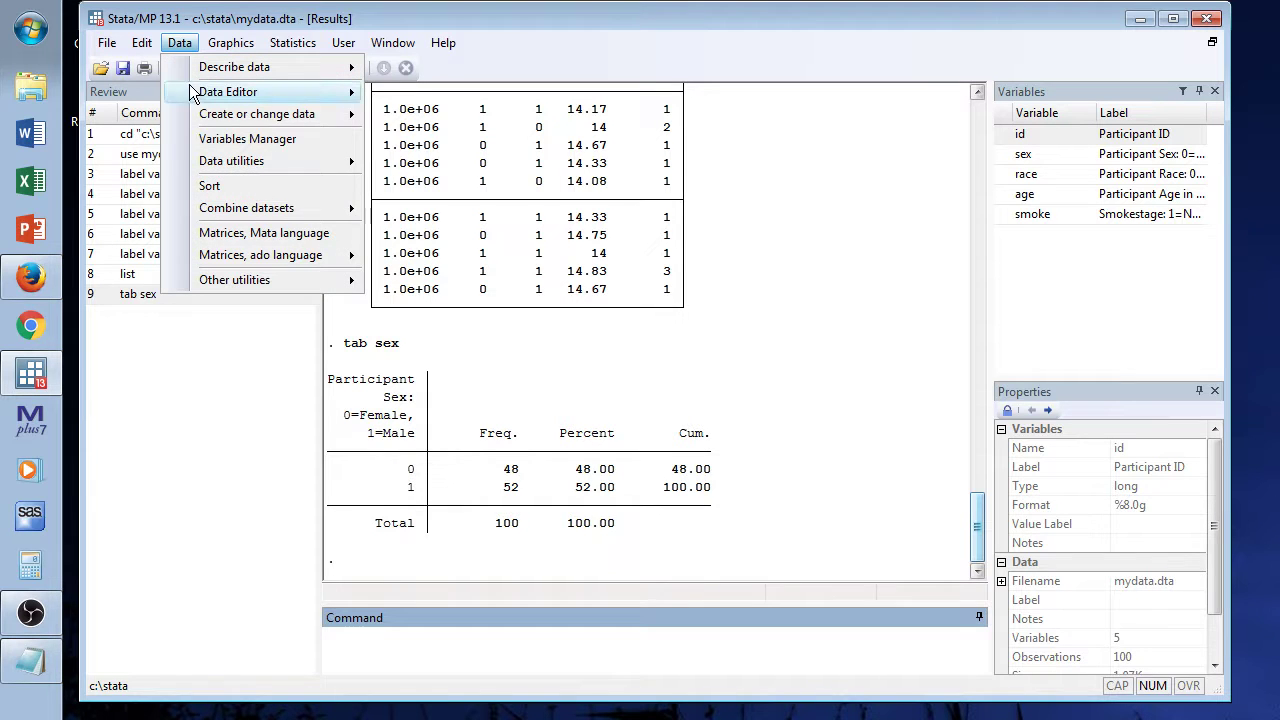
{"action": "mouse_move", "coordinate": [226, 165]}
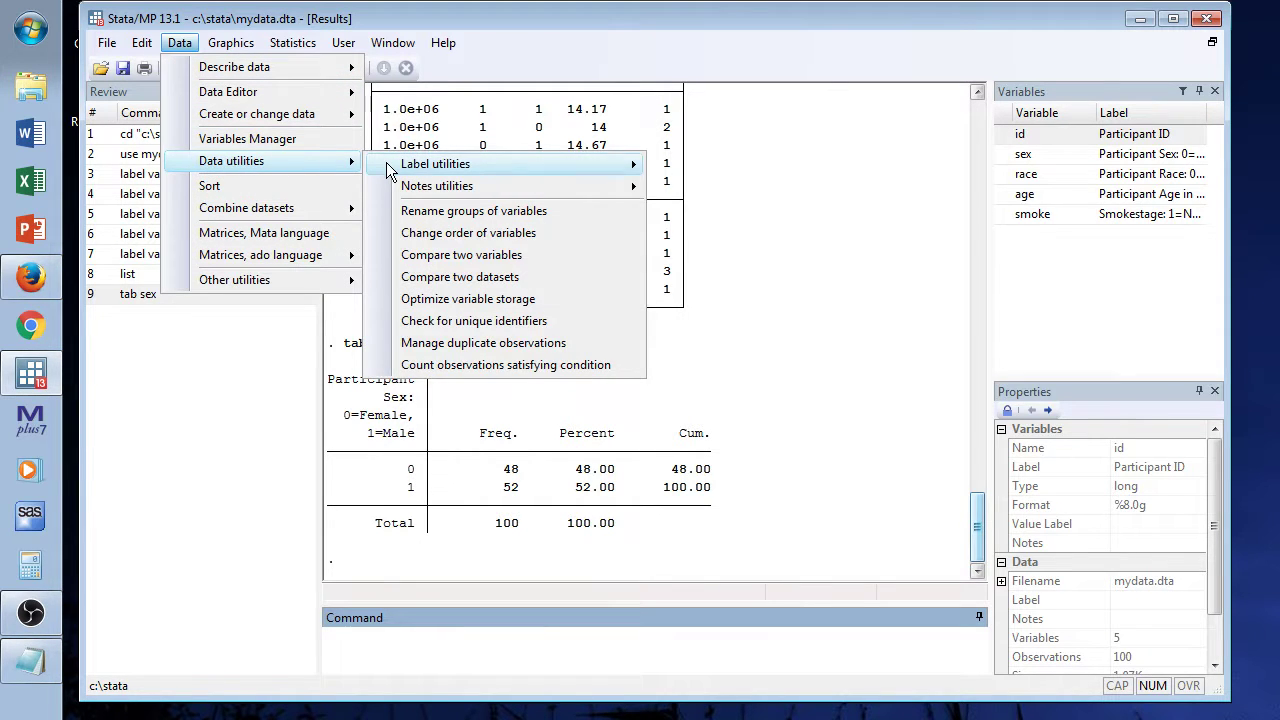
{"action": "mouse_move", "coordinate": [392, 168]}
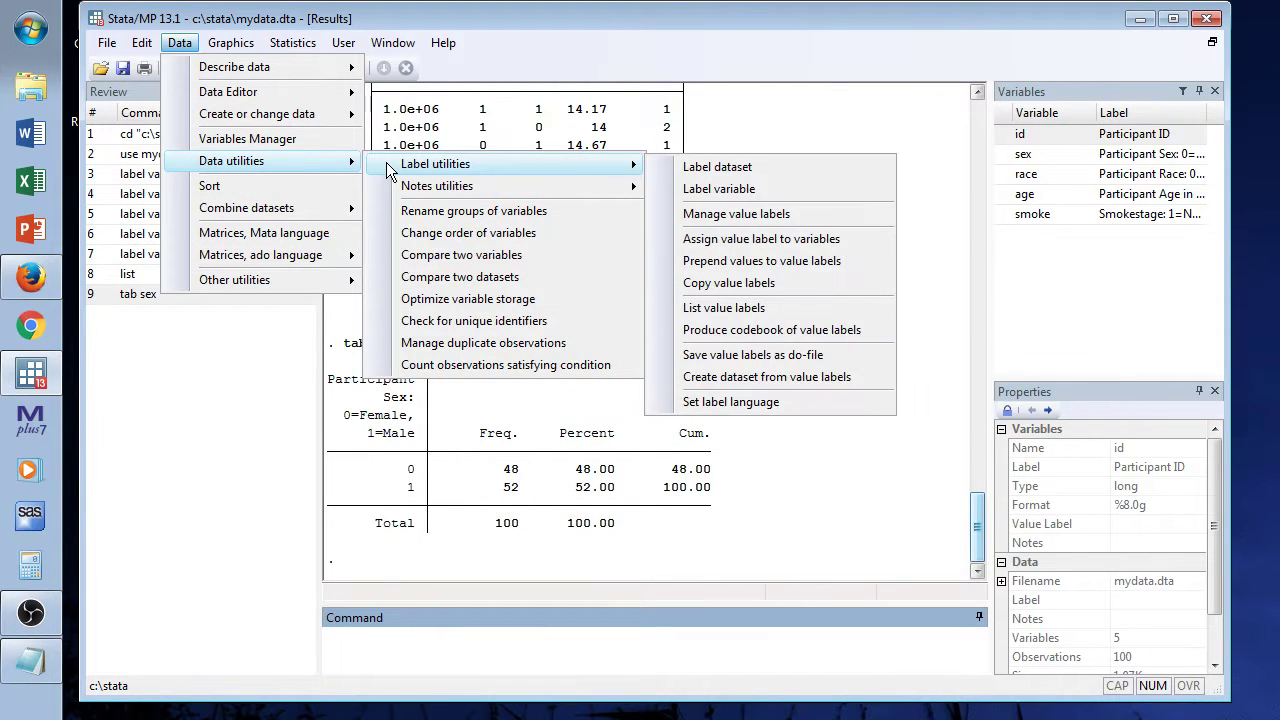
{"action": "left_click", "coordinate": [722, 213]}
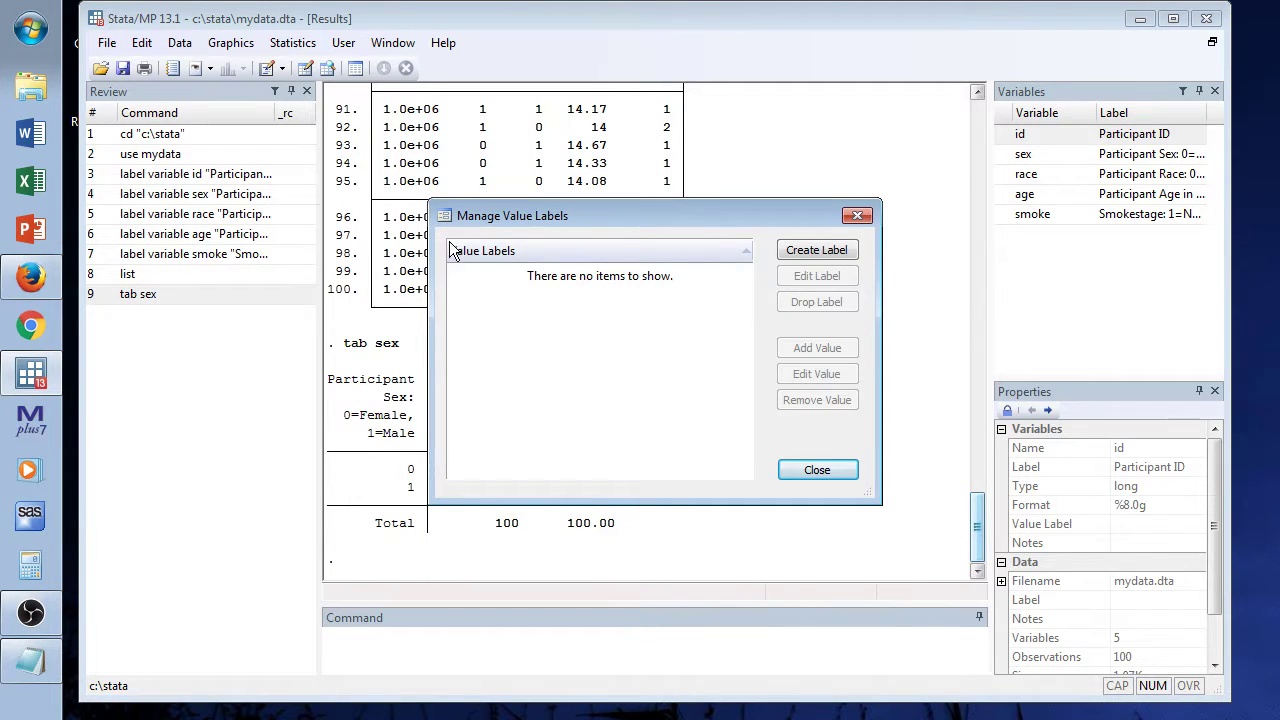
{"action": "left_click", "coordinate": [818, 252]}
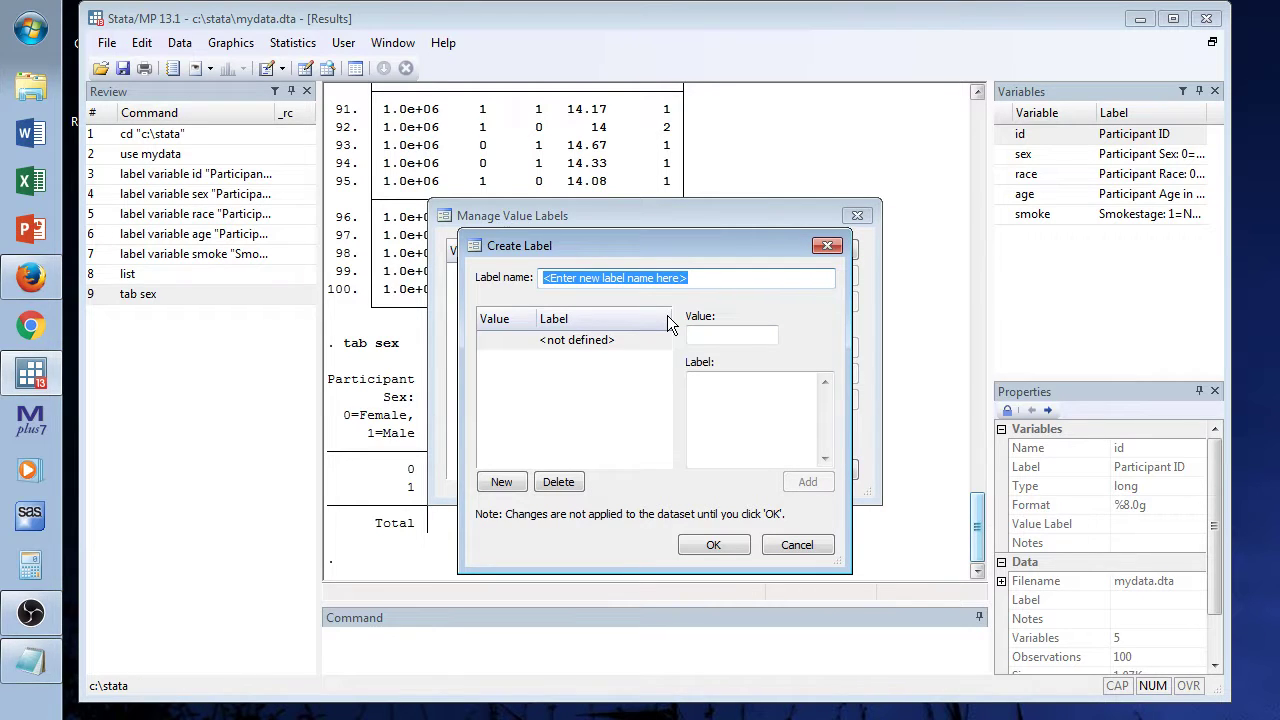
{"action": "type", "text": "Sex"}
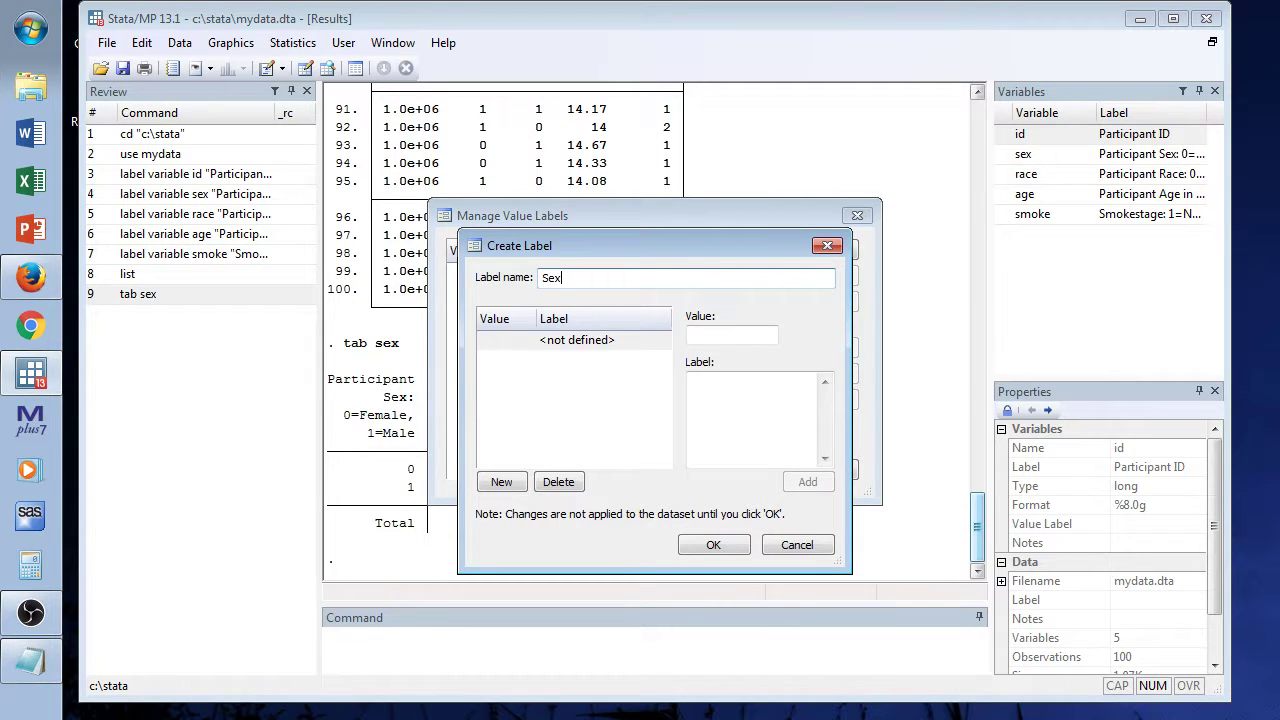
Add value 0 with the label "Female" to the Sex value label.
{"action": "left_click", "coordinate": [705, 334]}
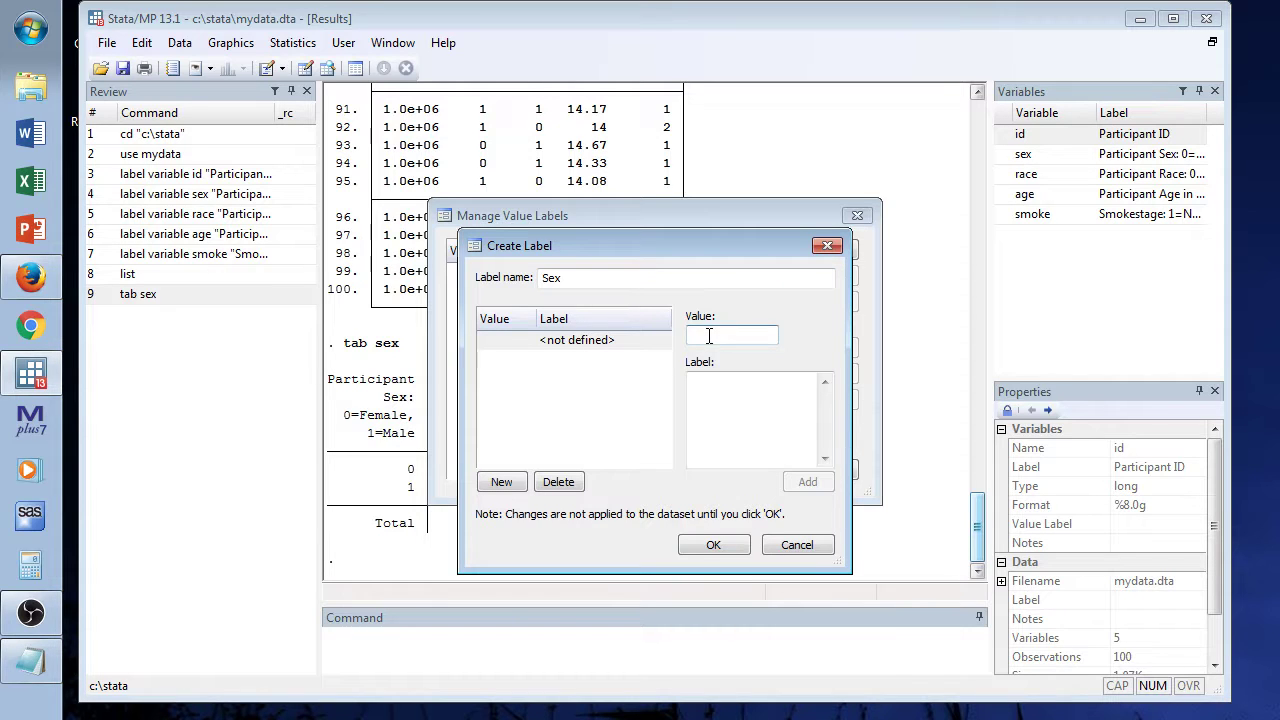
{"action": "type", "text": "0"}
{"action": "left_click", "coordinate": [733, 377]}
{"action": "left_click", "coordinate": [733, 379]}
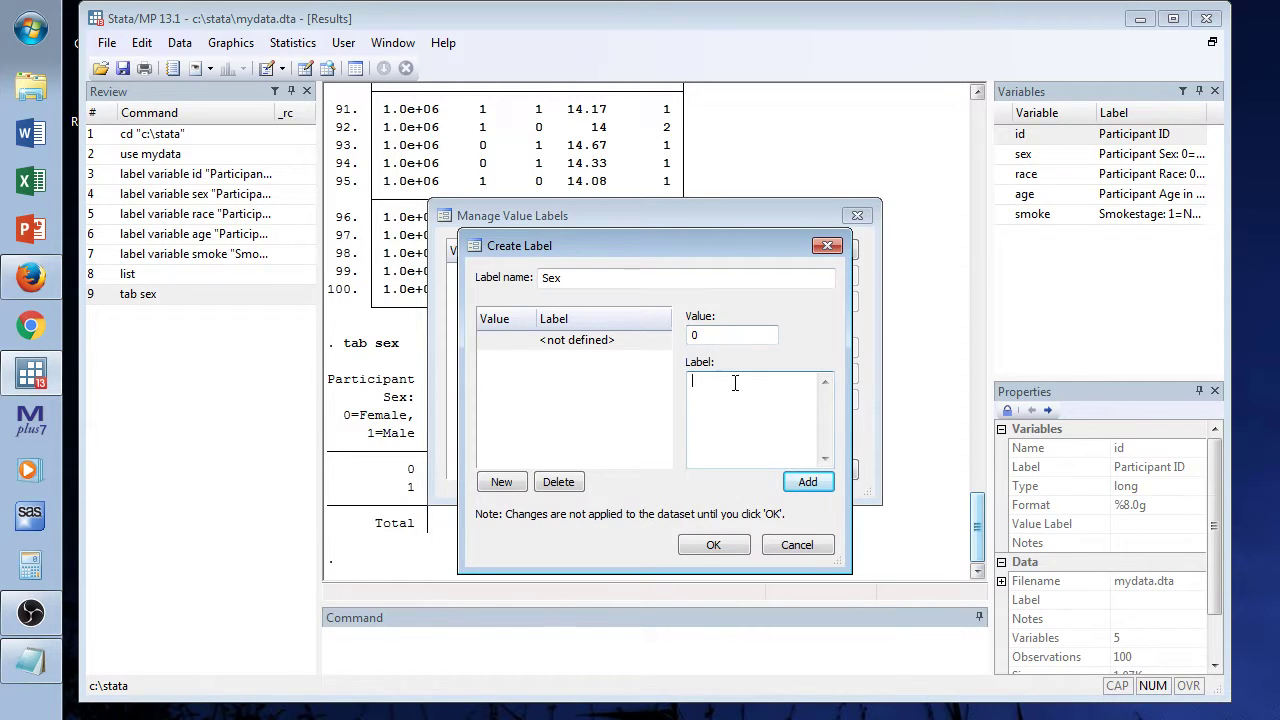
{"action": "type", "text": "Female"}
{"action": "left_click", "coordinate": [800, 481]}
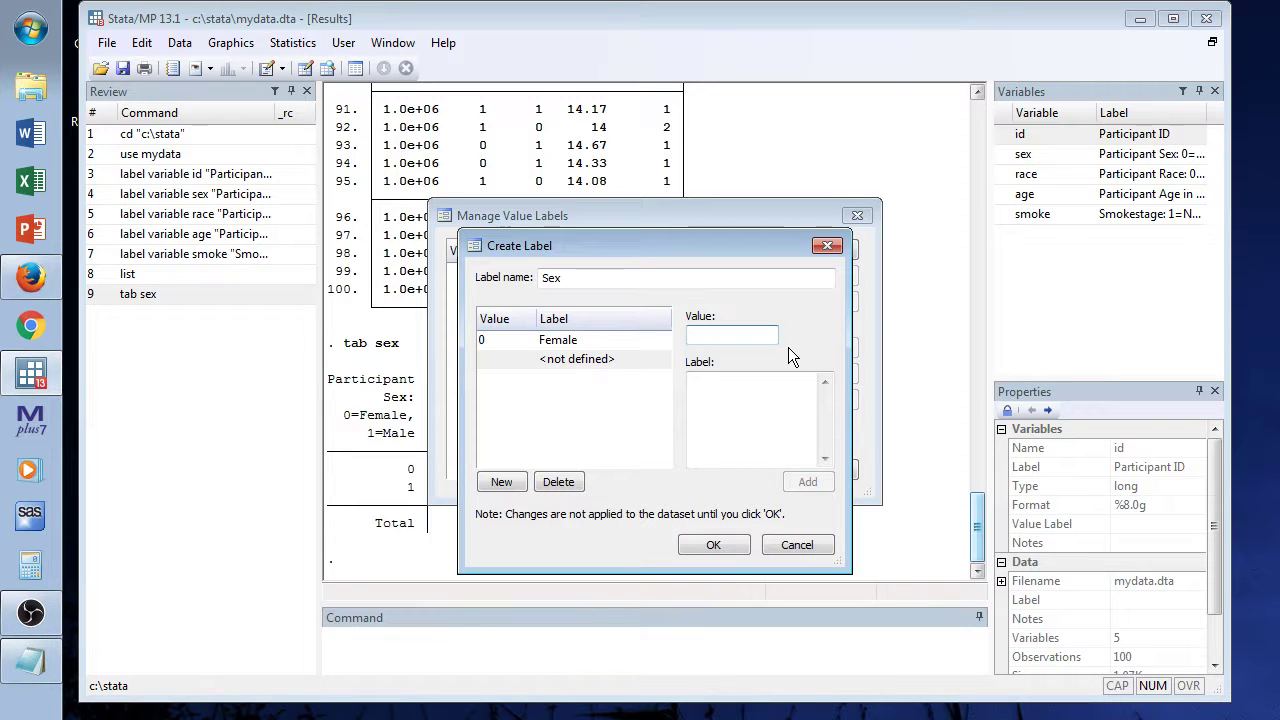
Add value 1 with the label "Male", save the Sex value label and close the value label manager.
{"action": "type", "text": "1"}
{"action": "left_click", "coordinate": [711, 382]}
{"action": "type", "text": "Male"}
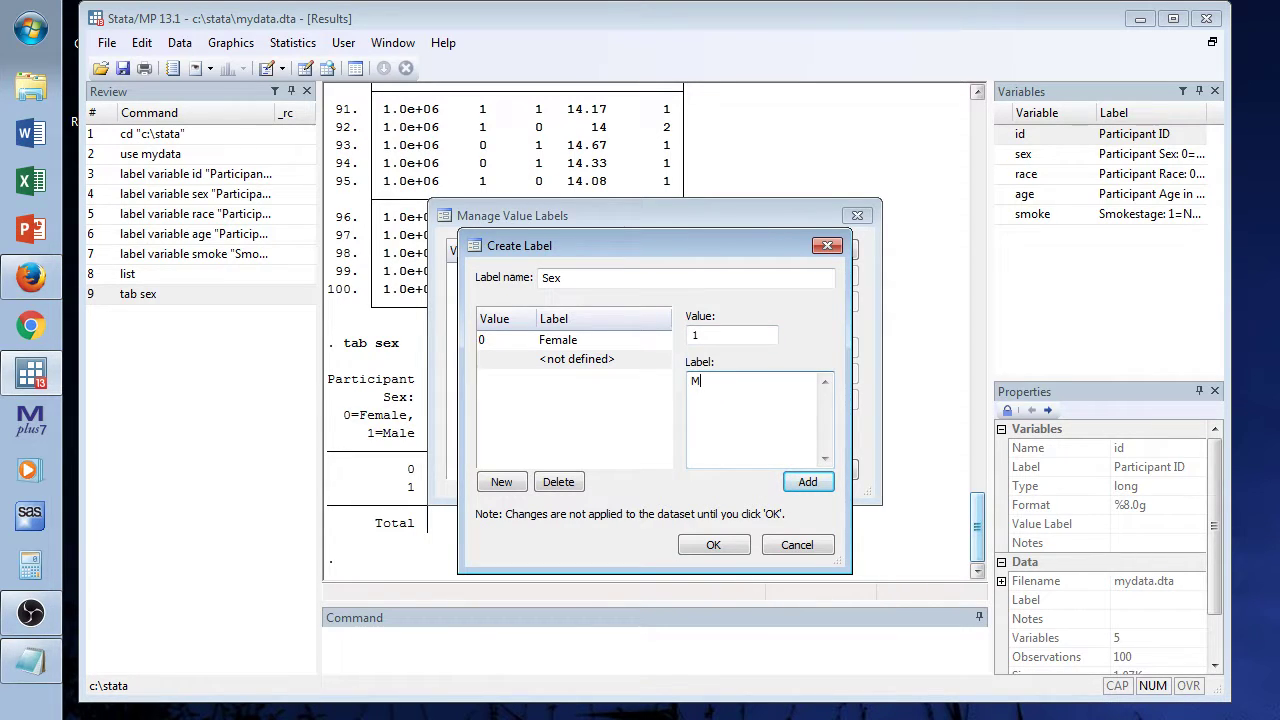
{"action": "left_click", "coordinate": [807, 484]}
{"action": "left_click", "coordinate": [710, 546]}
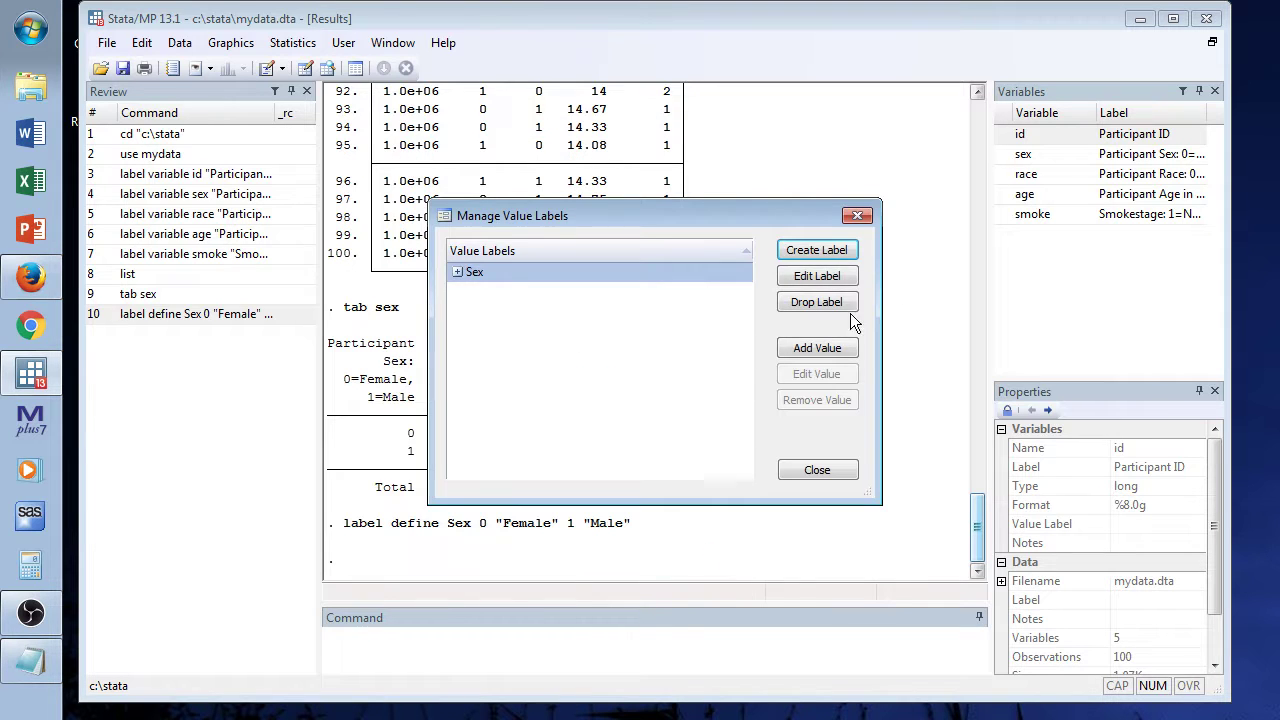
{"action": "left_click", "coordinate": [859, 218]}
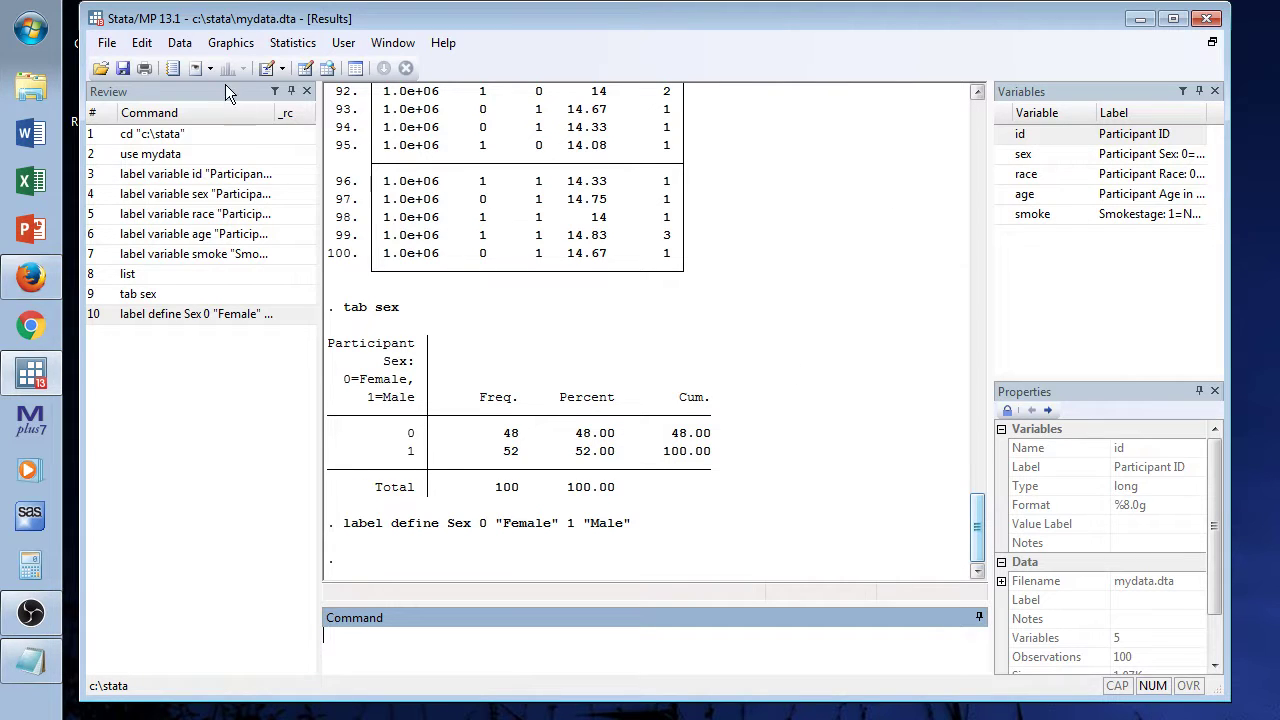
Attach the value label Sex to the variable sex.
{"action": "left_click", "coordinate": [176, 45]}
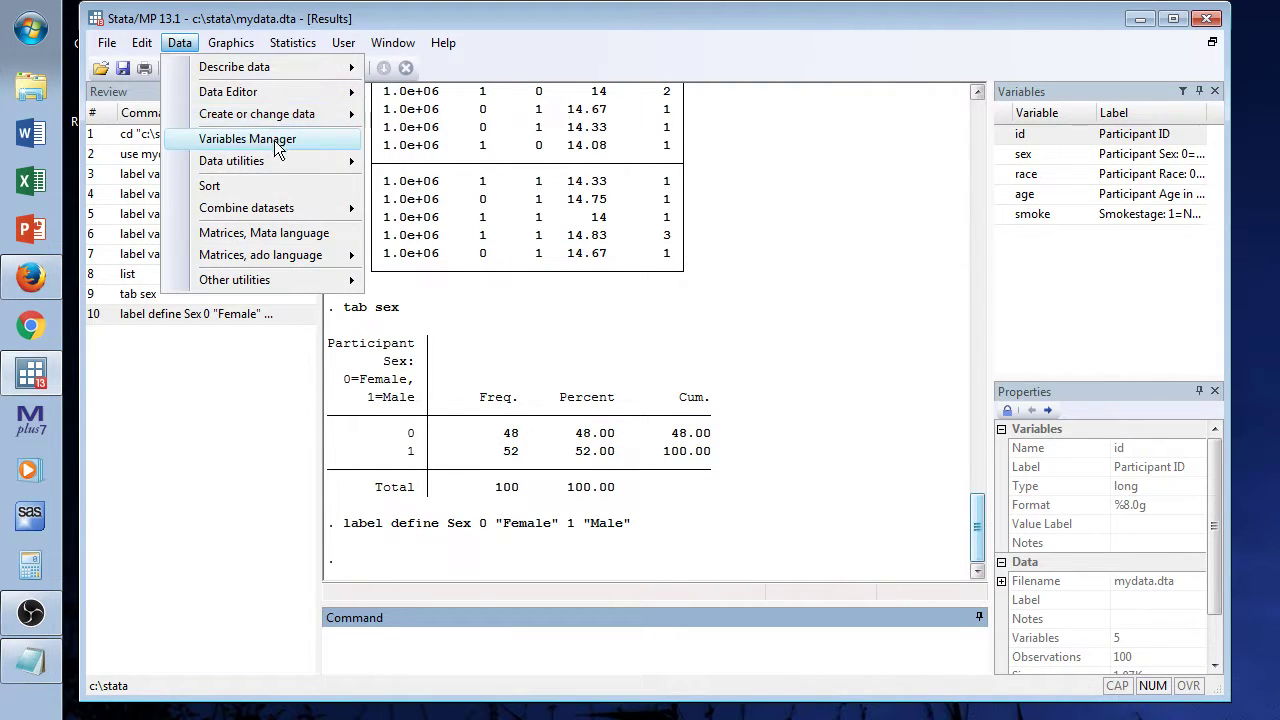
{"action": "mouse_move", "coordinate": [279, 165]}
{"action": "mouse_move", "coordinate": [440, 166]}
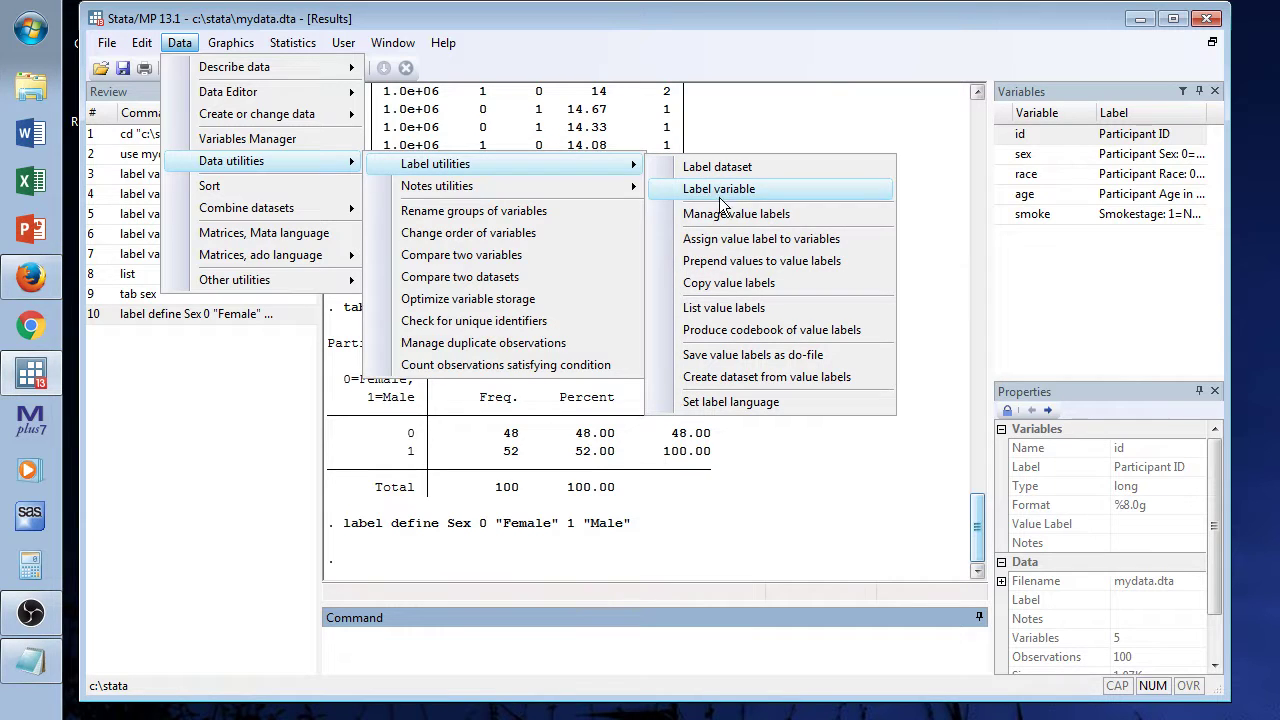
{"action": "left_click", "coordinate": [764, 240]}
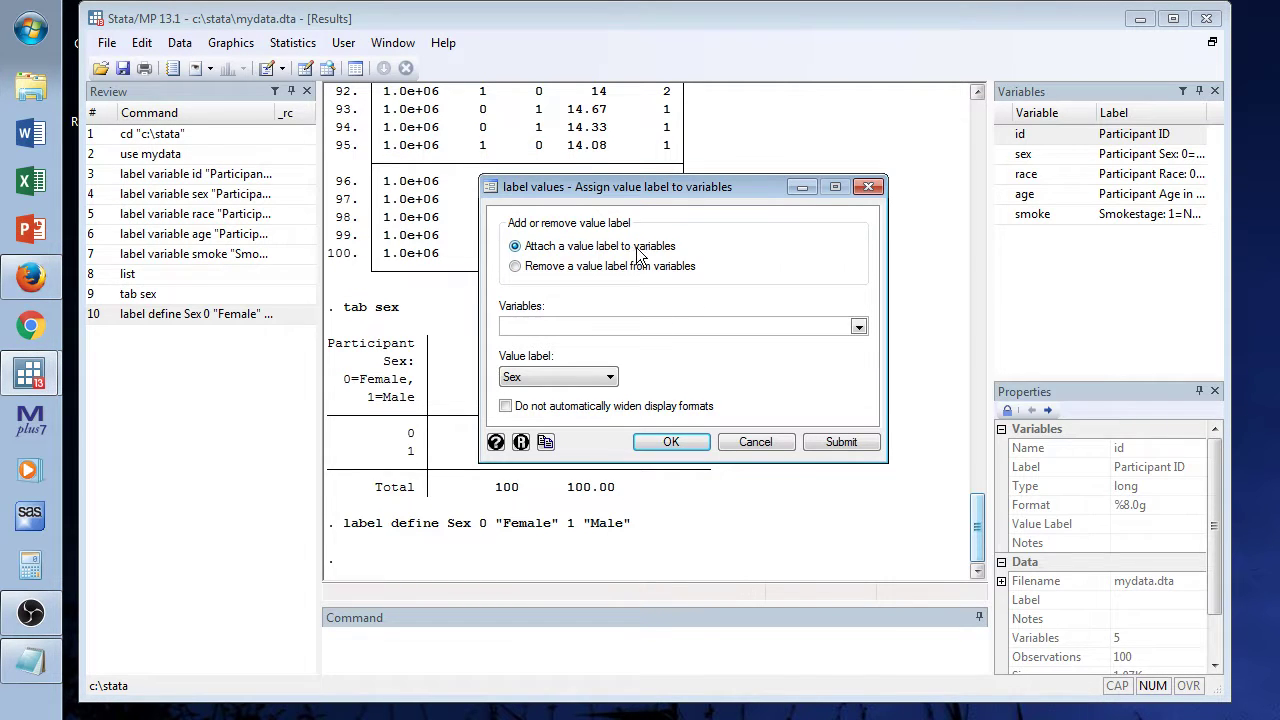
{"action": "left_click", "coordinate": [858, 326]}
{"action": "left_click", "coordinate": [719, 356]}
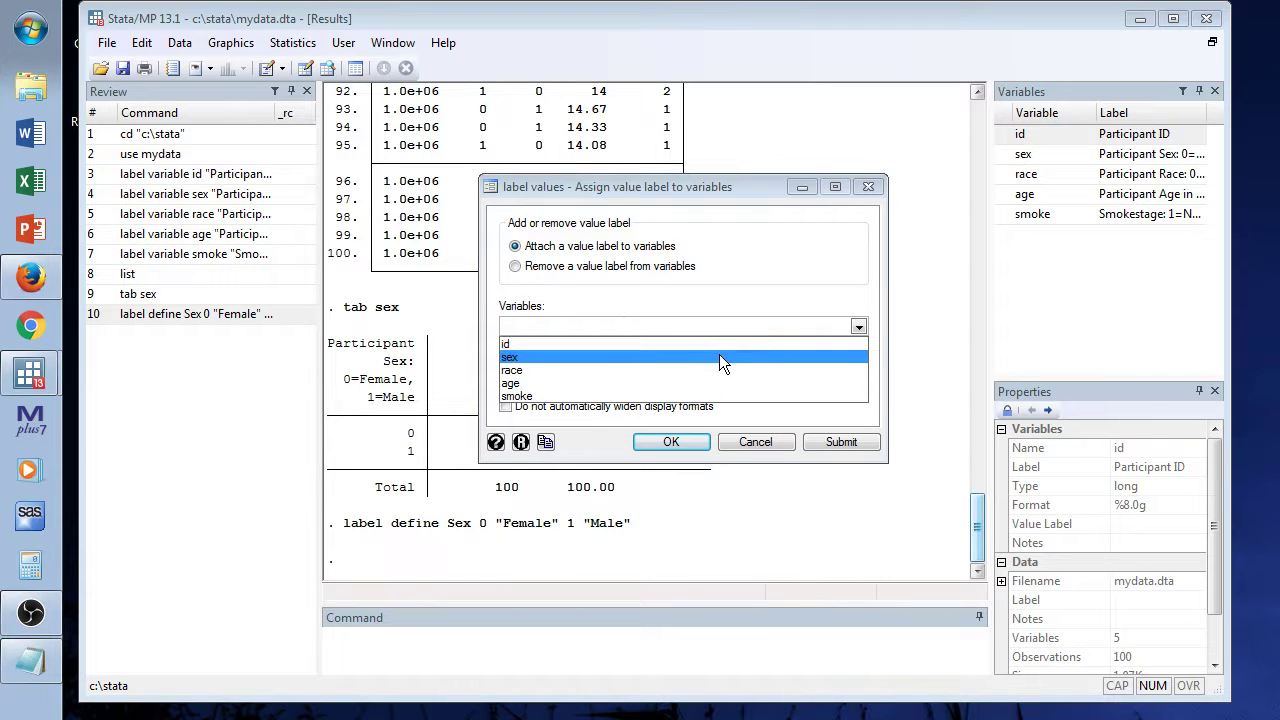
{"action": "left_click", "coordinate": [817, 300]}
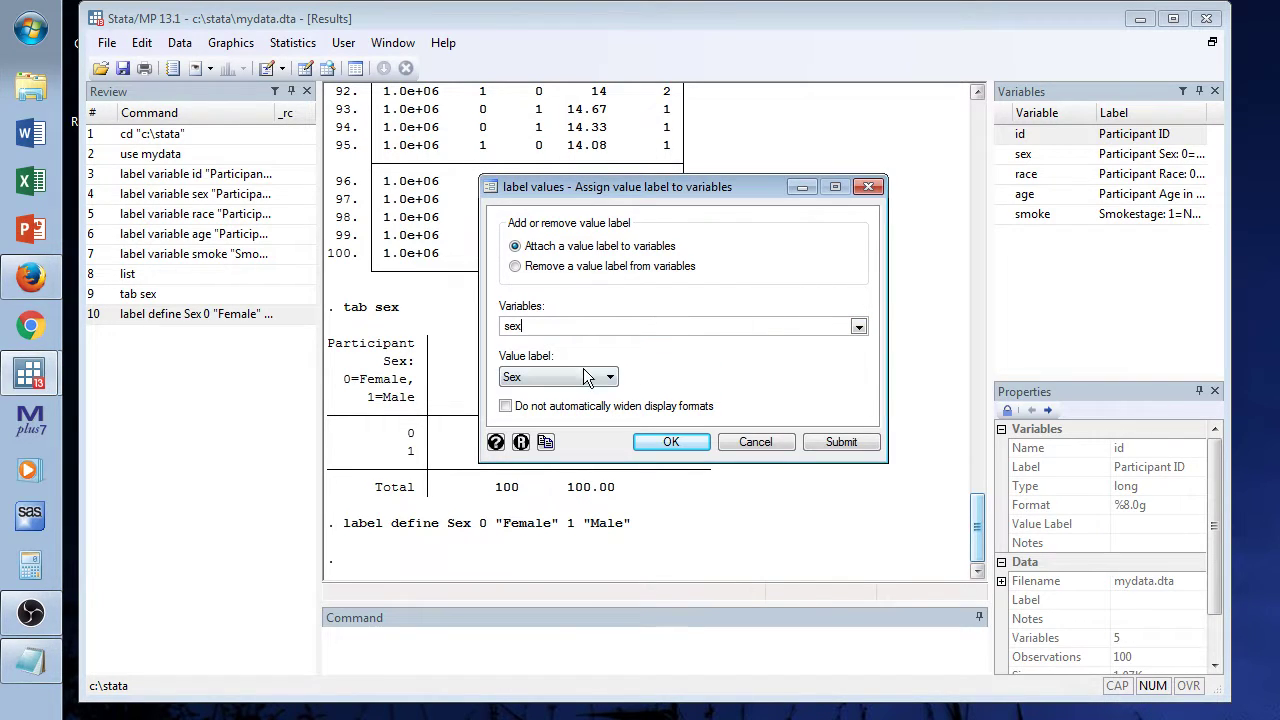
{"action": "left_click", "coordinate": [671, 442]}
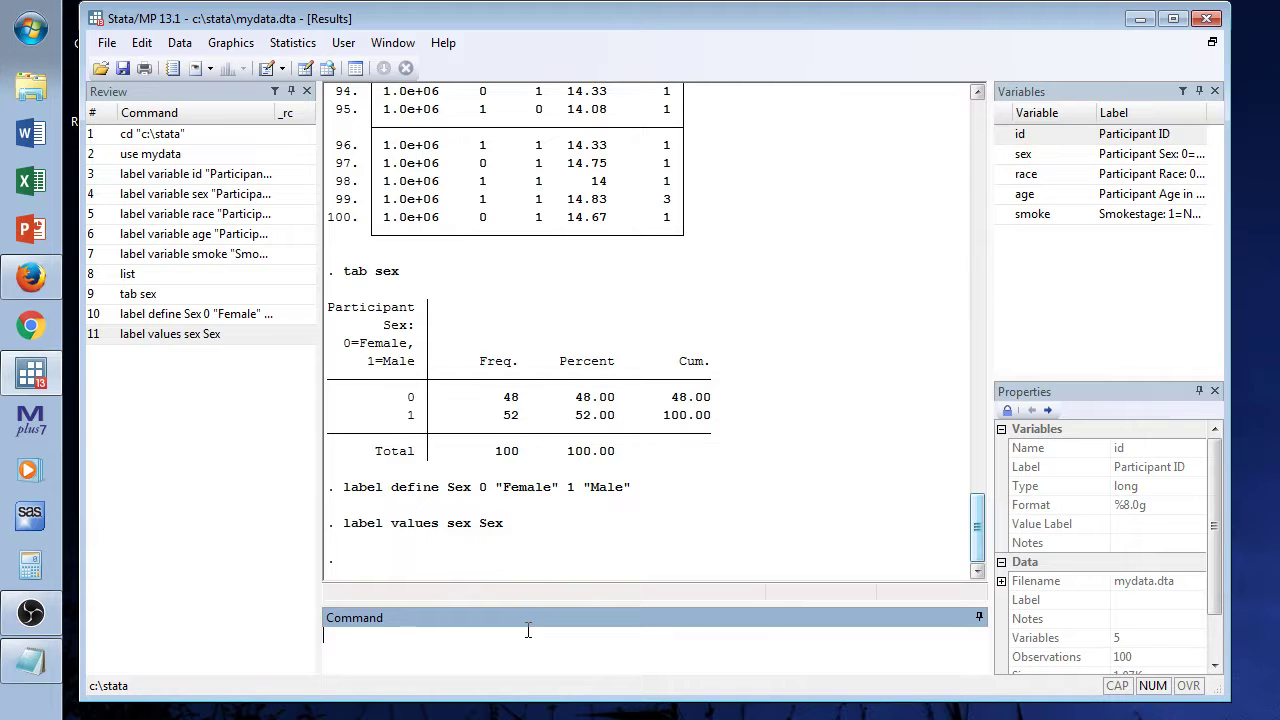
List all observations again through to the end and tabulate sex to check its value labels.
{"action": "type", "text": "list"}
{"action": "key", "text": "Return"}
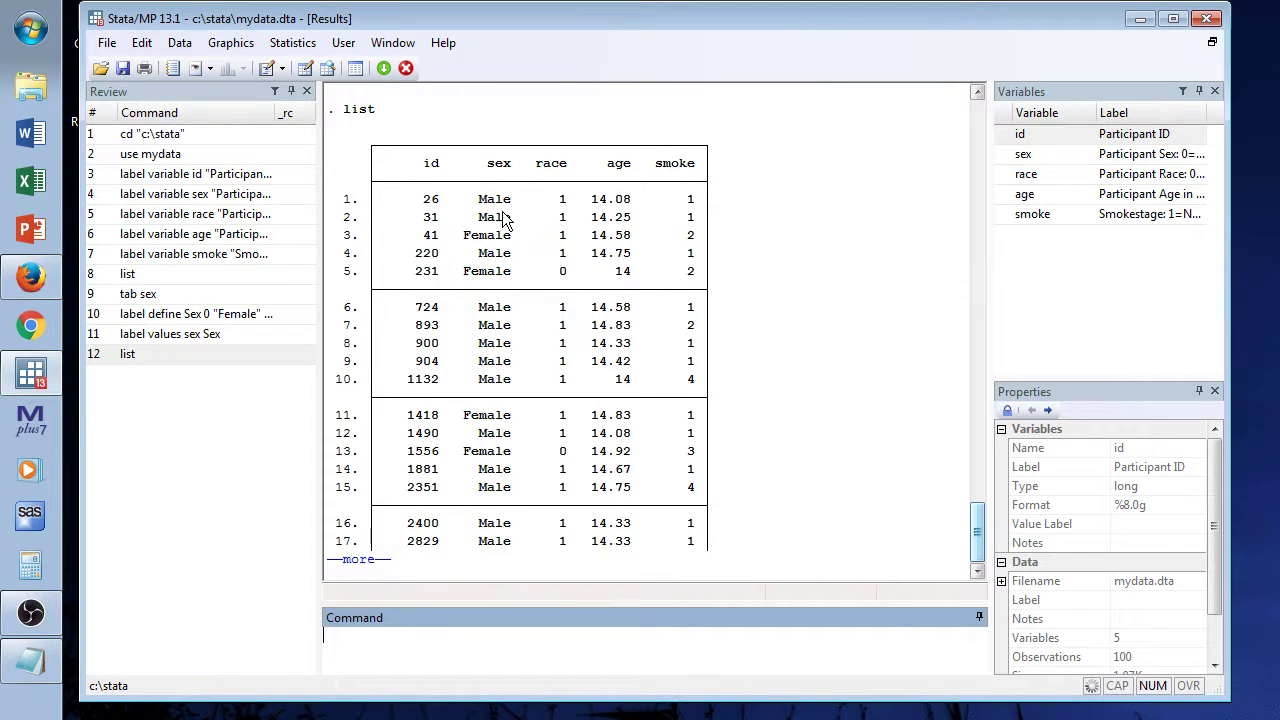
{"action": "key", "text": "space"}
{"action": "key", "text": "space"}
{"action": "key", "text": "space"}
{"action": "key", "text": "space"}
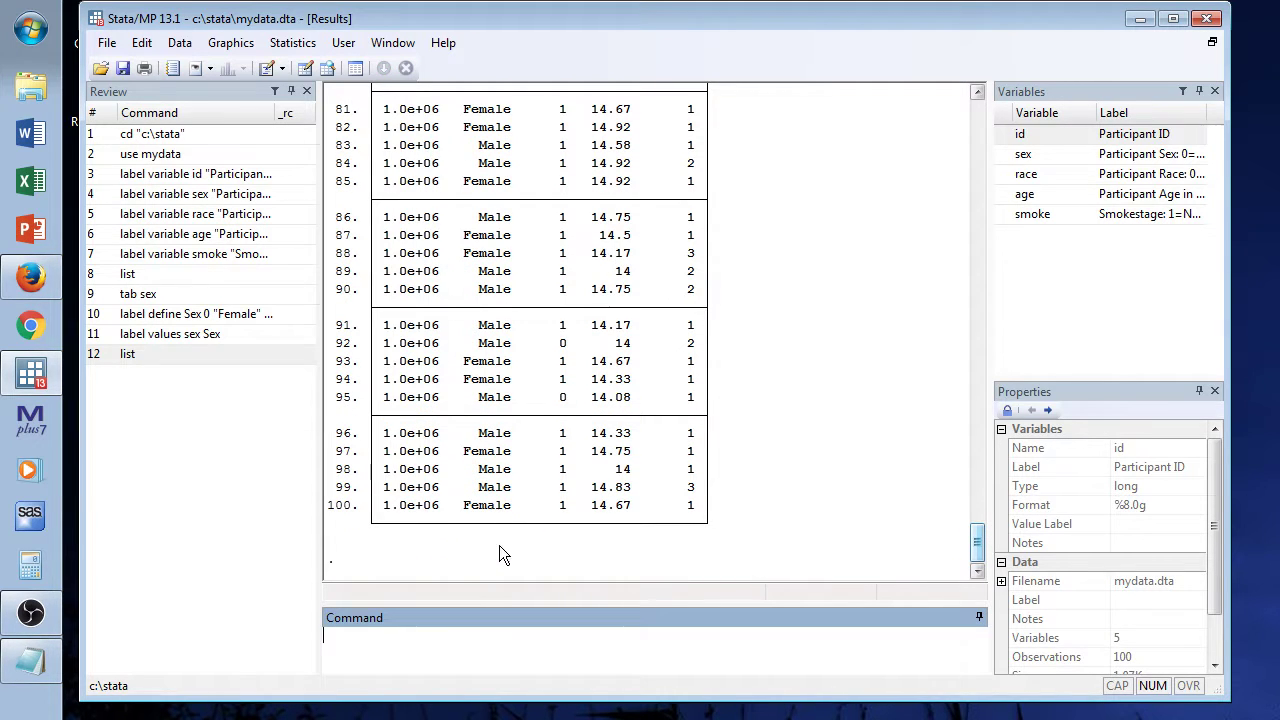
{"action": "type", "text": "tab sex"}
{"action": "key", "text": "Return"}
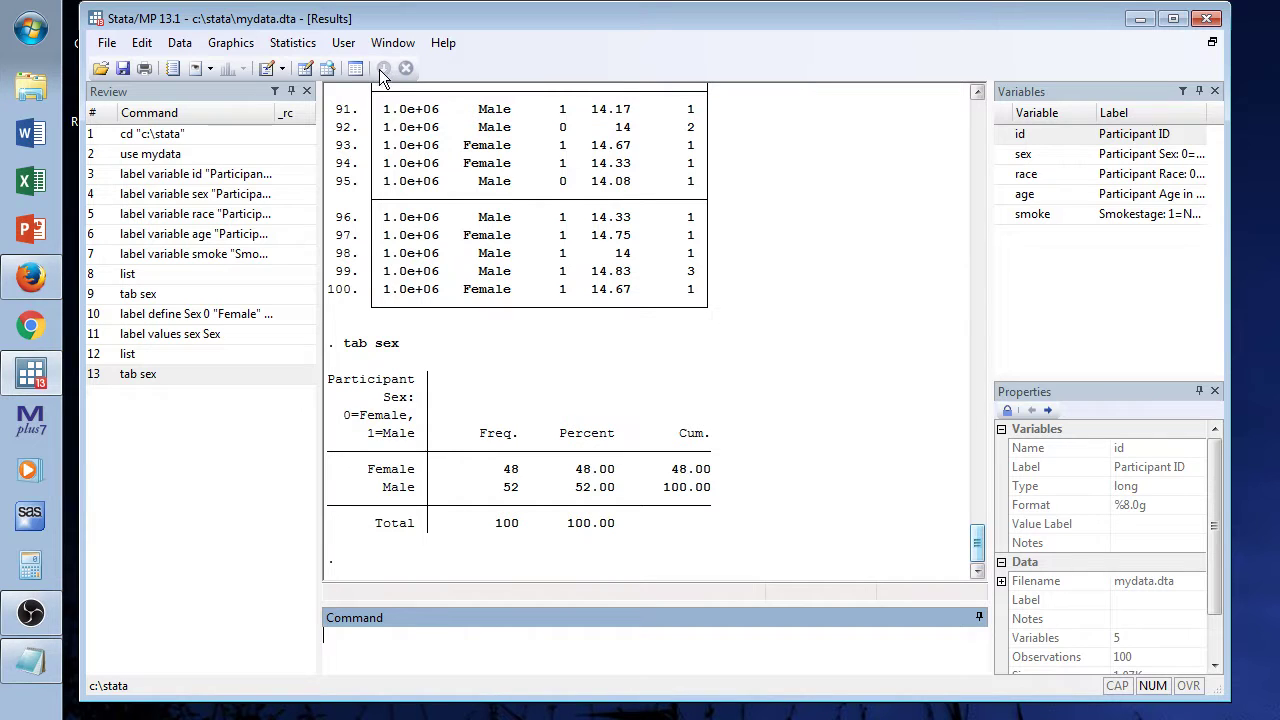
Reissue the variable label for sex as "Participant Sex", dropping the value codes from its text.
{"action": "left_click", "coordinate": [168, 176]}
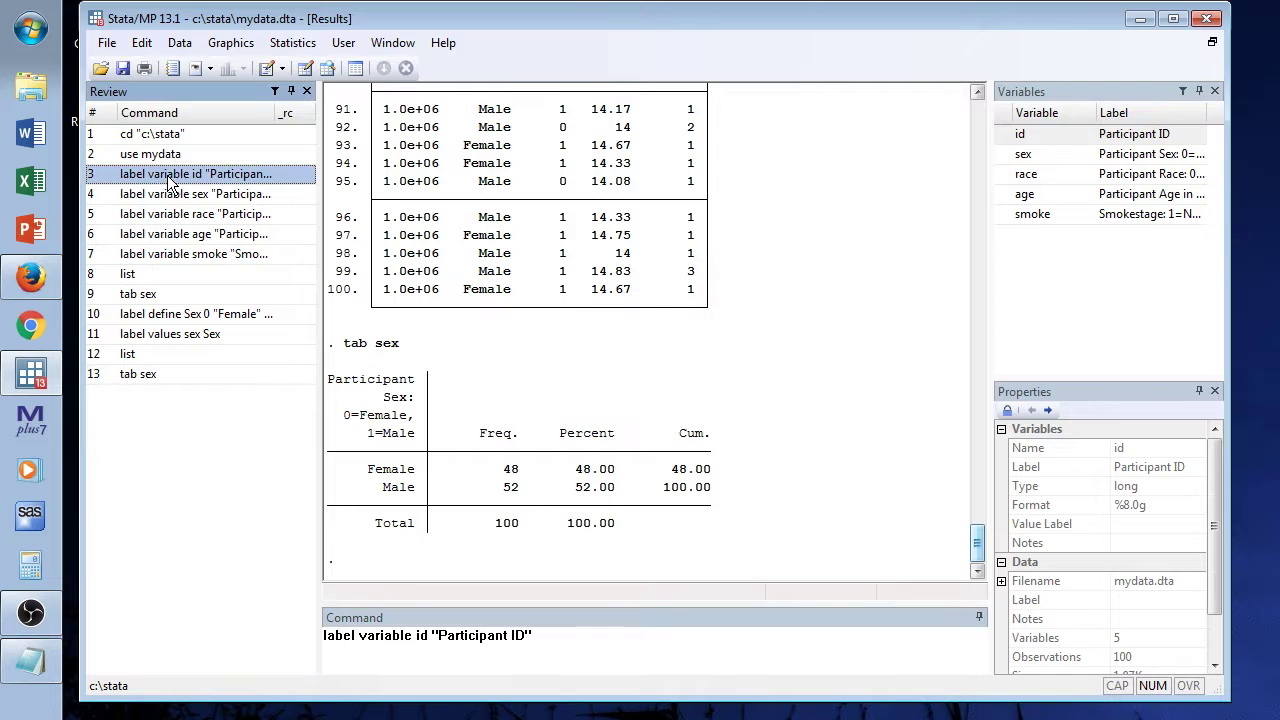
{"action": "left_click", "coordinate": [168, 195]}
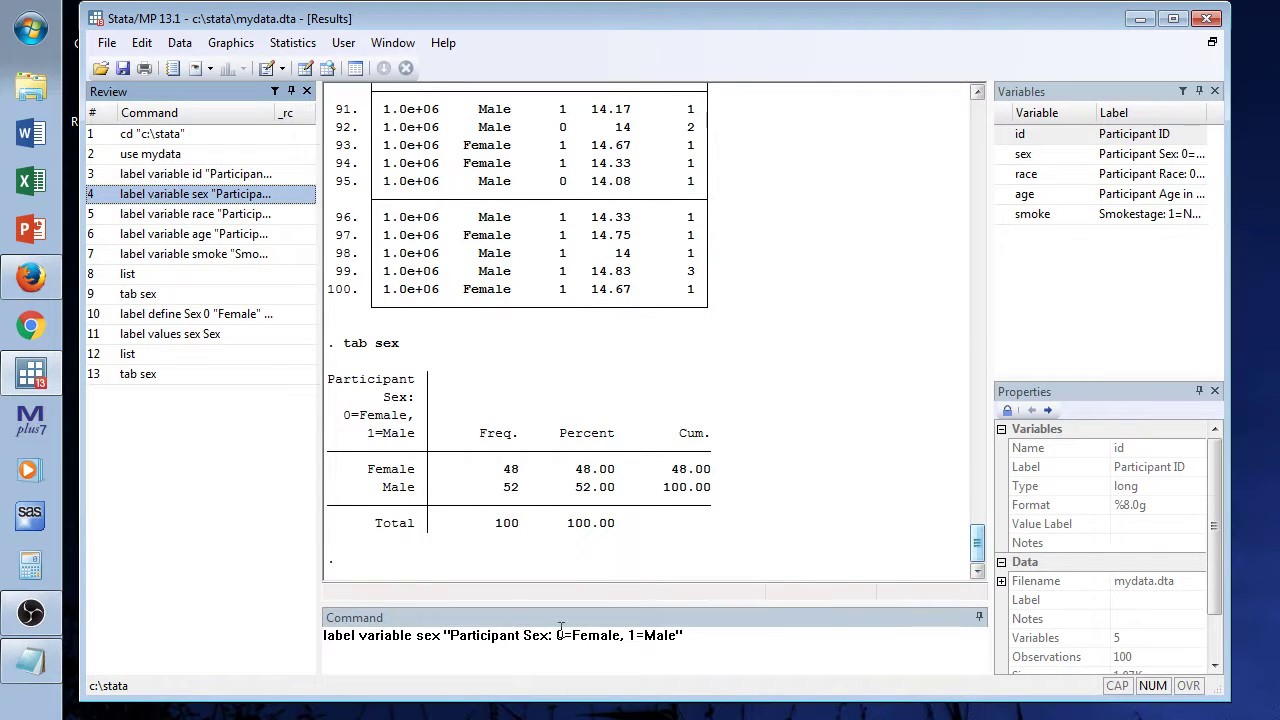
{"action": "left_click", "coordinate": [677, 639]}
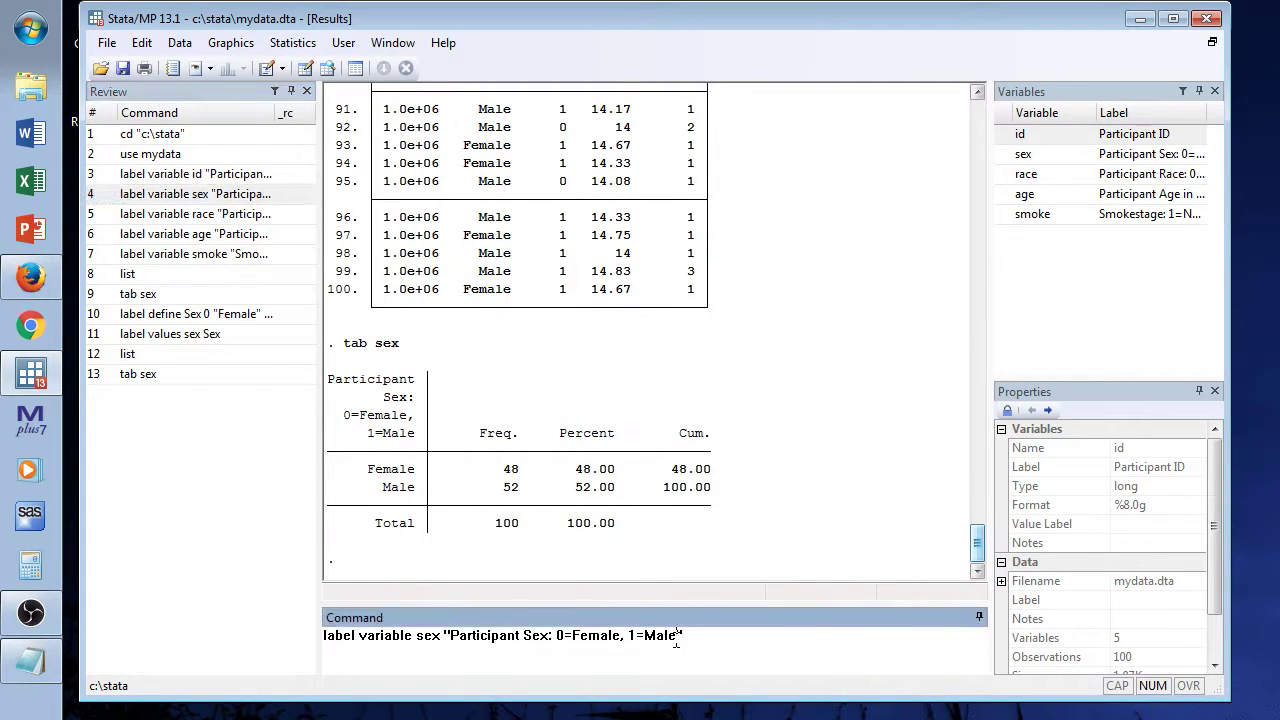
{"action": "key", "text": "BackSpace"}
{"action": "key", "text": "BackSpace"}
{"action": "key", "text": "BackSpace"}
{"action": "key", "text": "BackSpace"}
{"action": "key", "text": "BackSpace"}
{"action": "key", "text": "BackSpace"}
{"action": "key", "text": "BackSpace"}
{"action": "key", "text": "BackSpace"}
{"action": "key", "text": "BackSpace"}
{"action": "key", "text": "BackSpace"}
{"action": "key", "text": "BackSpace"}
{"action": "key", "text": "Return"}
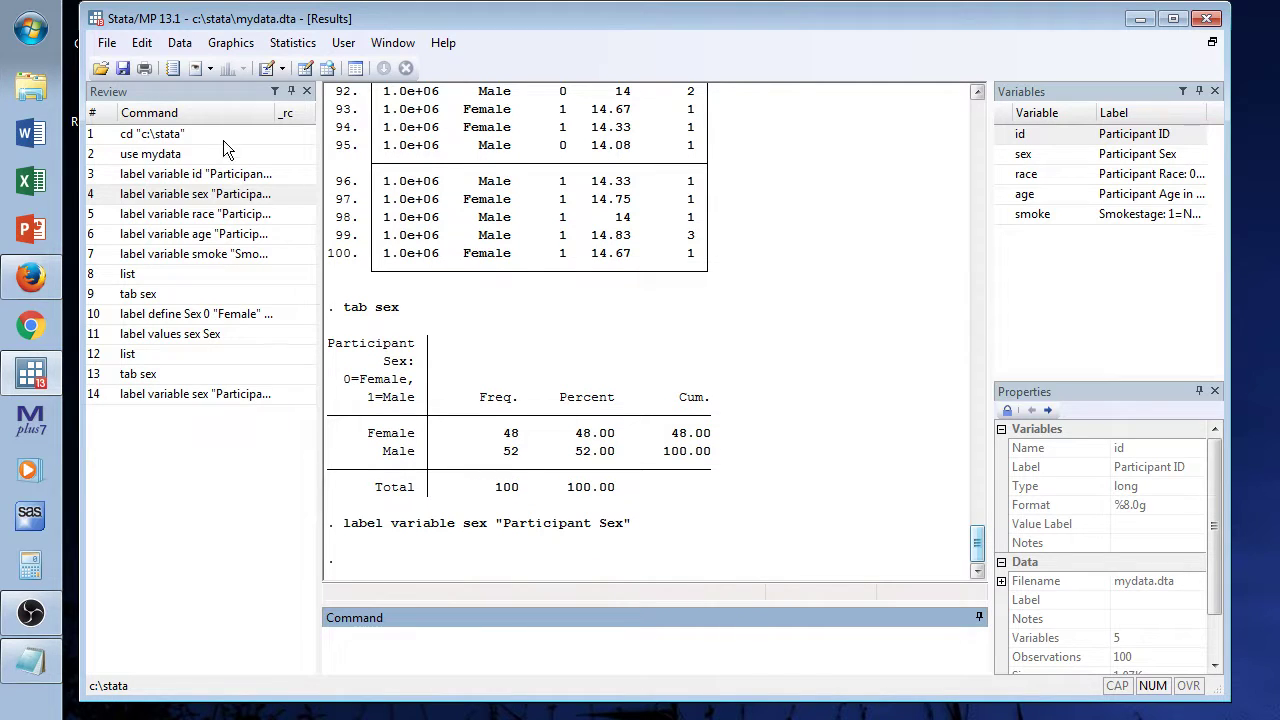
Shorten the variable label of race to "Participant Race" by removing the Nonwhite and White codes.
{"action": "left_click", "coordinate": [216, 216]}
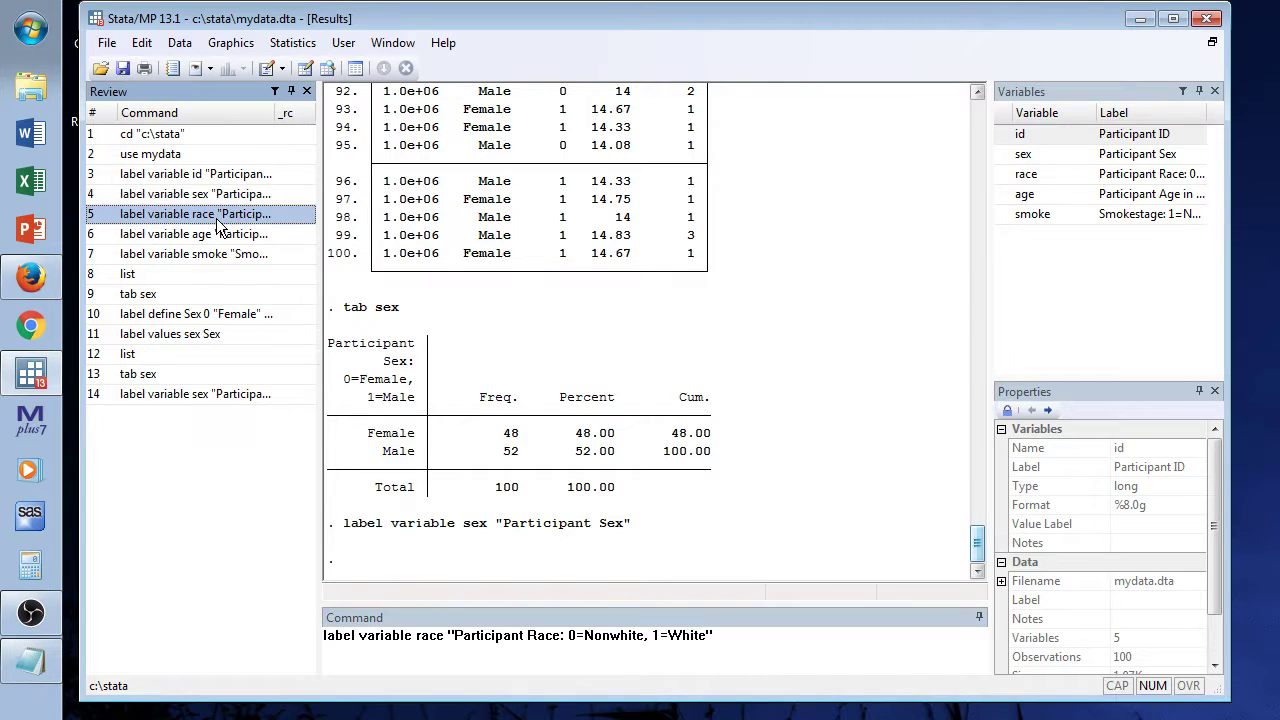
{"action": "left_click", "coordinate": [708, 638]}
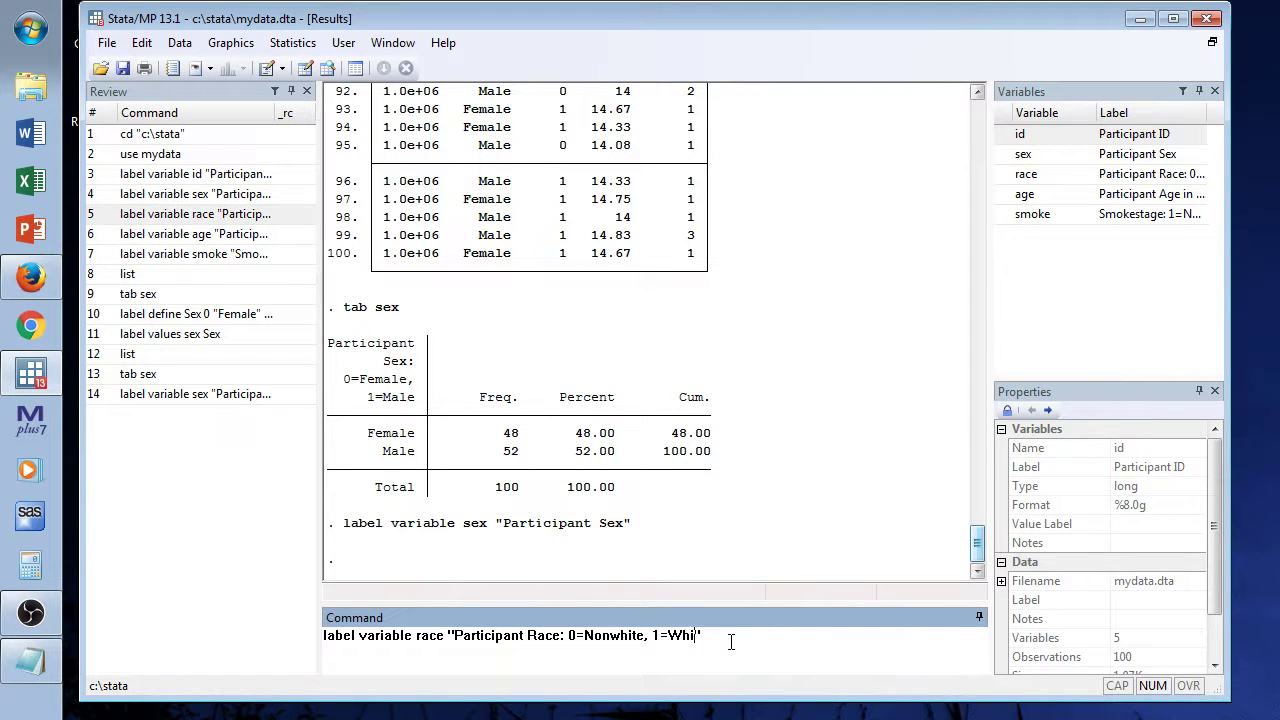
{"action": "key", "text": "BackSpace"}
{"action": "key", "text": "BackSpace"}
{"action": "key", "text": "BackSpace"}
{"action": "key", "text": "BackSpace"}
{"action": "key", "text": "BackSpace"}
{"action": "key", "text": "BackSpace"}
{"action": "key", "text": "BackSpace"}
{"action": "key", "text": "BackSpace"}
{"action": "key", "text": "BackSpace"}
{"action": "key", "text": "BackSpace"}
{"action": "key", "text": "BackSpace"}
{"action": "key", "text": "BackSpace"}
{"action": "key", "text": "BackSpace"}
{"action": "key", "text": "BackSpace"}
{"action": "key", "text": "Return"}
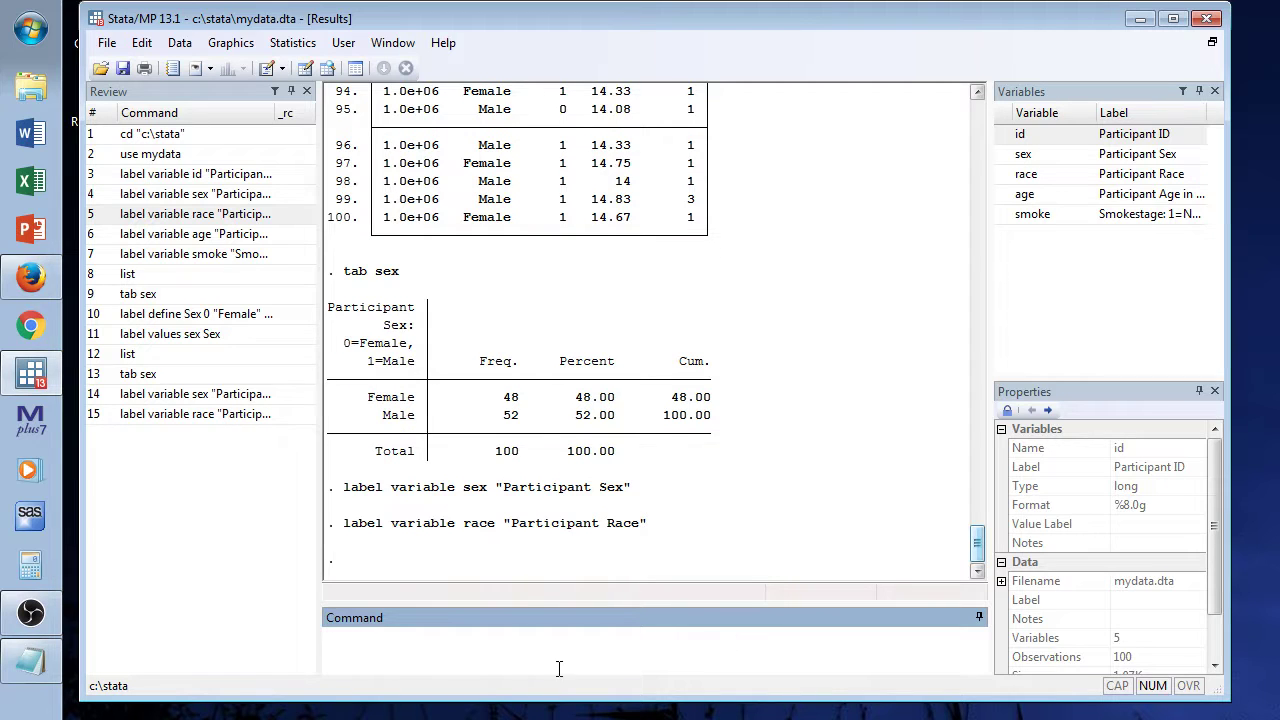
Shorten the variable label of smoke to "Smokestage" and tabulate sex again.
{"action": "left_click", "coordinate": [263, 239]}
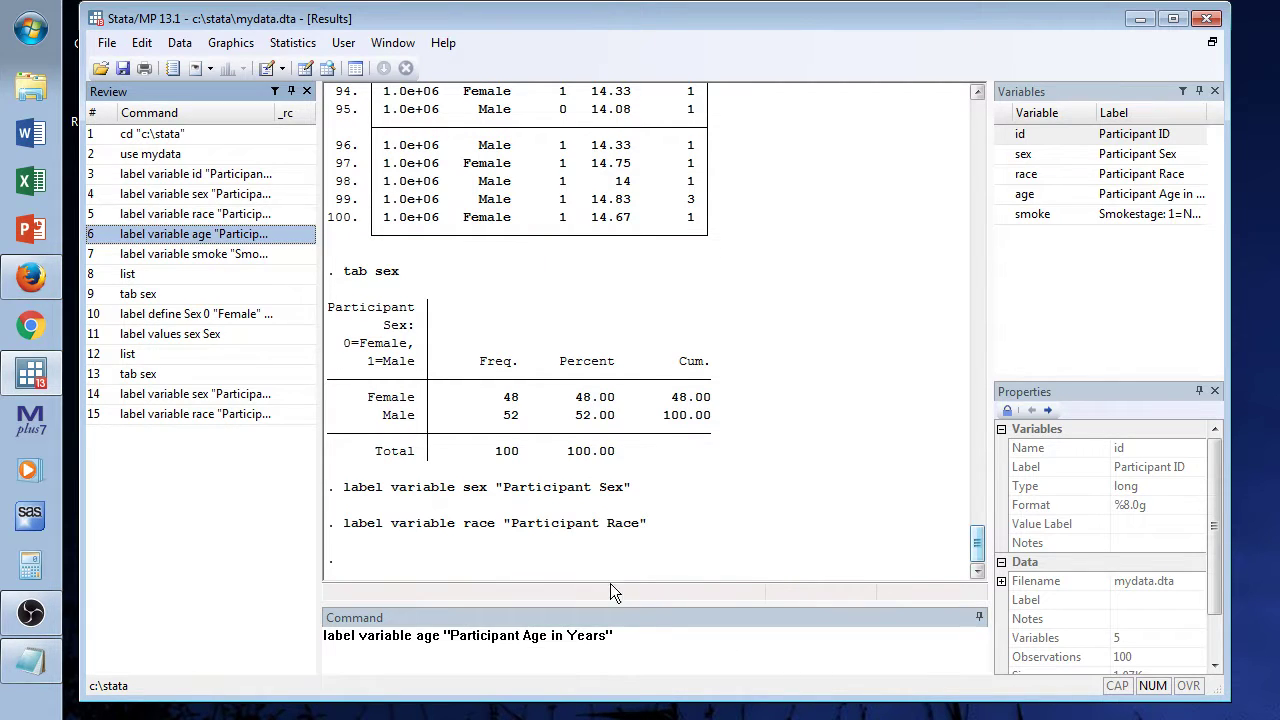
{"action": "left_click", "coordinate": [247, 257]}
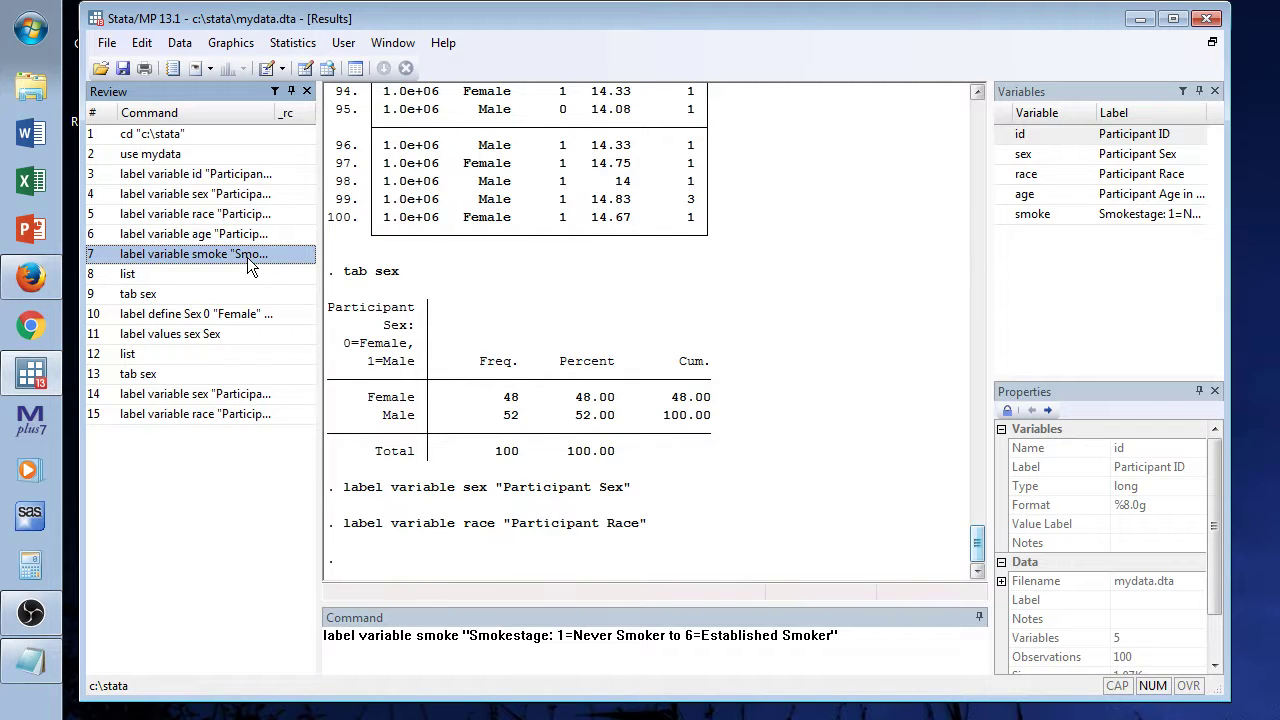
{"action": "left_click", "coordinate": [833, 634]}
{"action": "key", "text": "BackSpace"}
{"action": "key", "text": "BackSpace"}
{"action": "key", "text": "BackSpace"}
{"action": "key", "text": "BackSpace"}
{"action": "key", "text": "BackSpace"}
{"action": "key", "text": "BackSpace"}
{"action": "key", "text": "BackSpace"}
{"action": "key", "text": "BackSpace"}
{"action": "key", "text": "BackSpace"}
{"action": "key", "text": "BackSpace"}
{"action": "key", "text": "BackSpace"}
{"action": "key", "text": "BackSpace"}
{"action": "key", "text": "BackSpace"}
{"action": "key", "text": "BackSpace"}
{"action": "key", "text": "BackSpace"}
{"action": "key", "text": "BackSpace"}
{"action": "key", "text": "BackSpace"}
{"action": "key", "text": "BackSpace"}
{"action": "key", "text": "BackSpace"}
{"action": "key", "text": "BackSpace"}
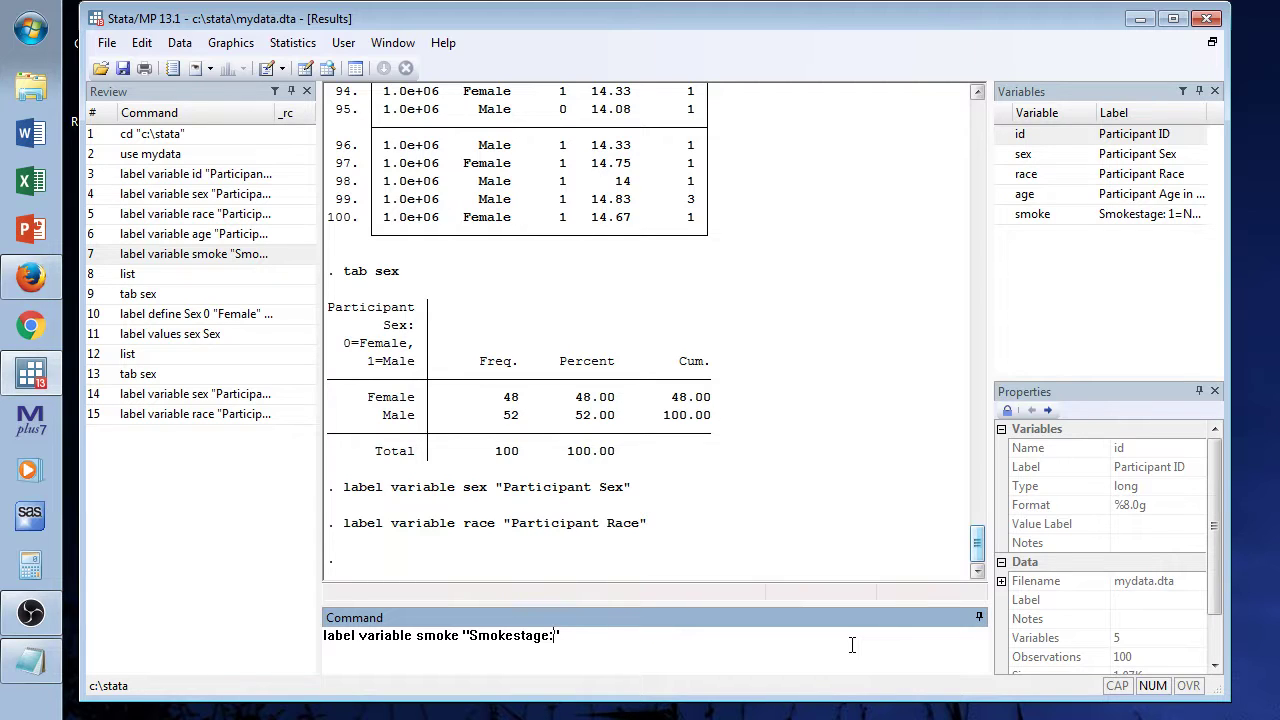
{"action": "key", "text": "Return"}
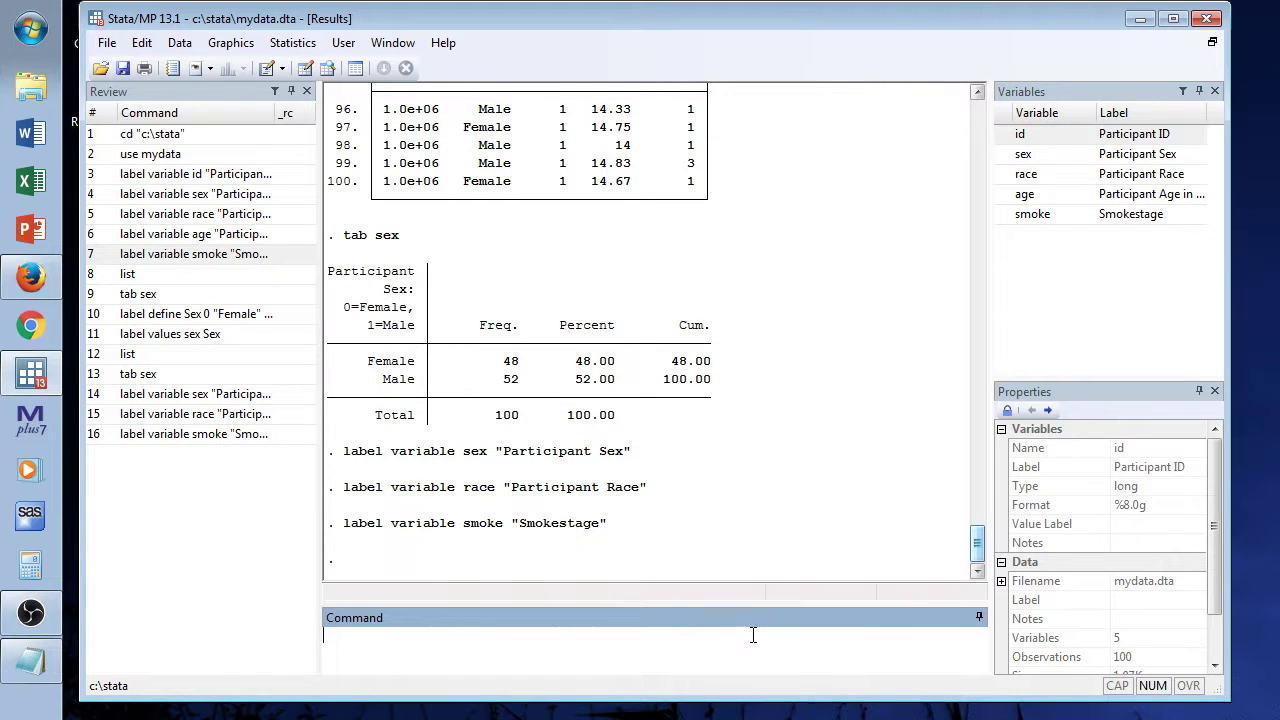
{"action": "type", "text": "tab sex"}
{"action": "key", "text": "Return"}
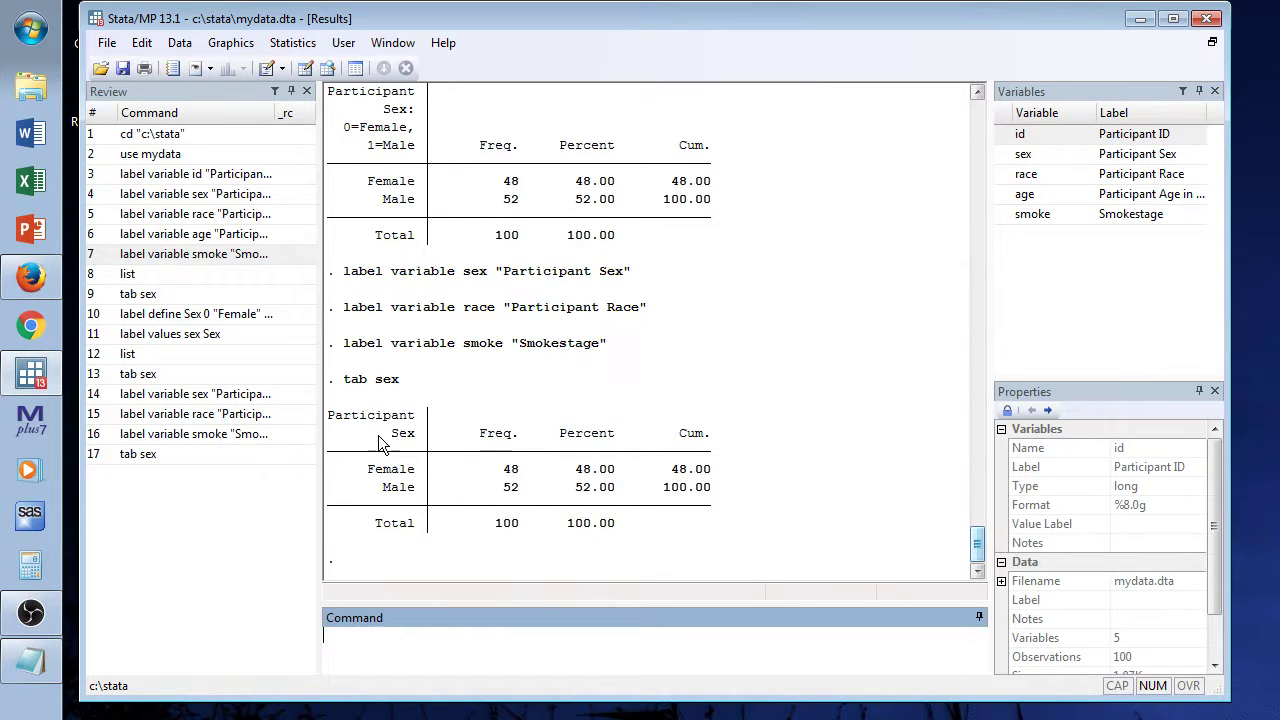
Define the value label Race with 0 "Nonwhite" and 1 "White" by adapting the earlier Sex definition command.
{"action": "left_click", "coordinate": [187, 318]}
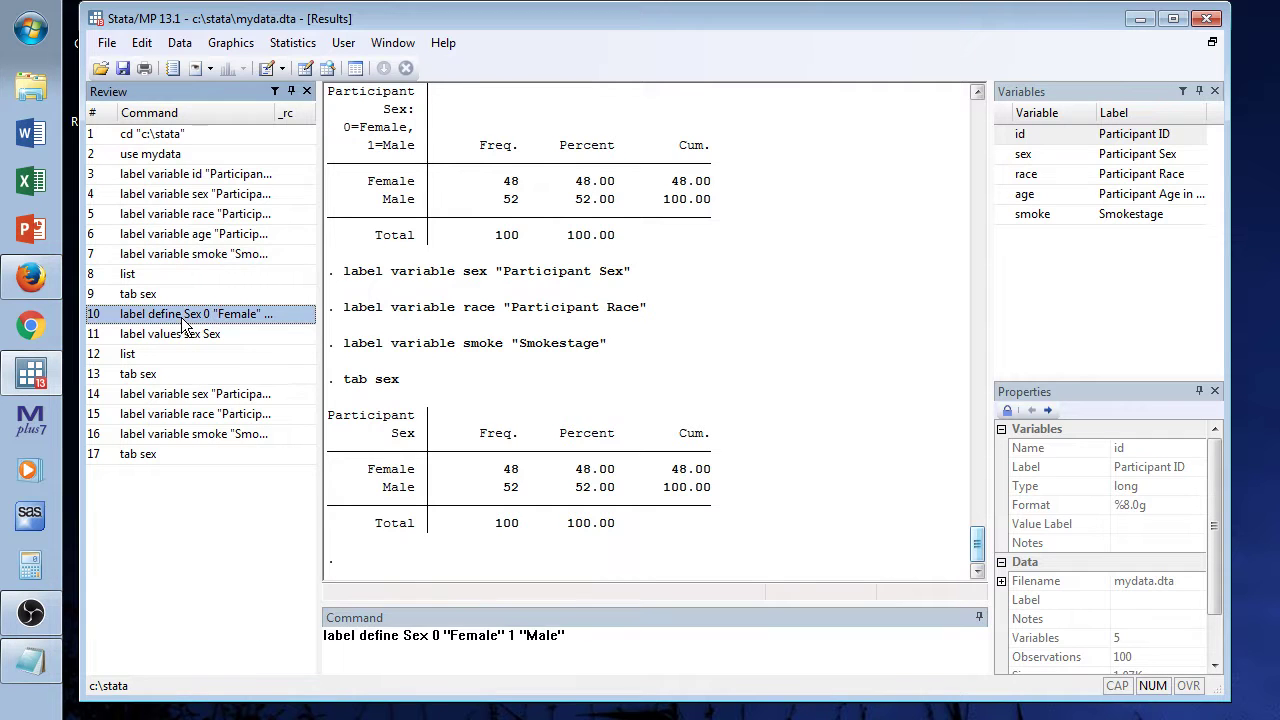
{"action": "double_click", "coordinate": [416, 635]}
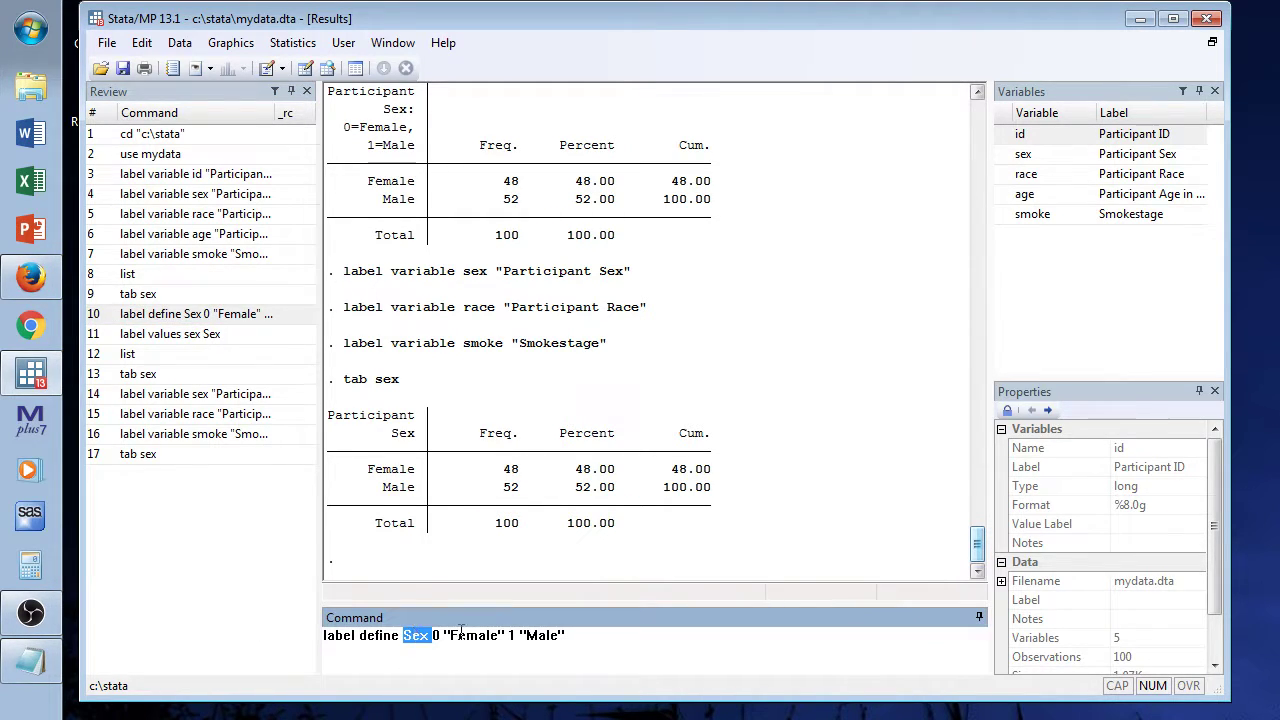
{"action": "type", "text": "Race"}
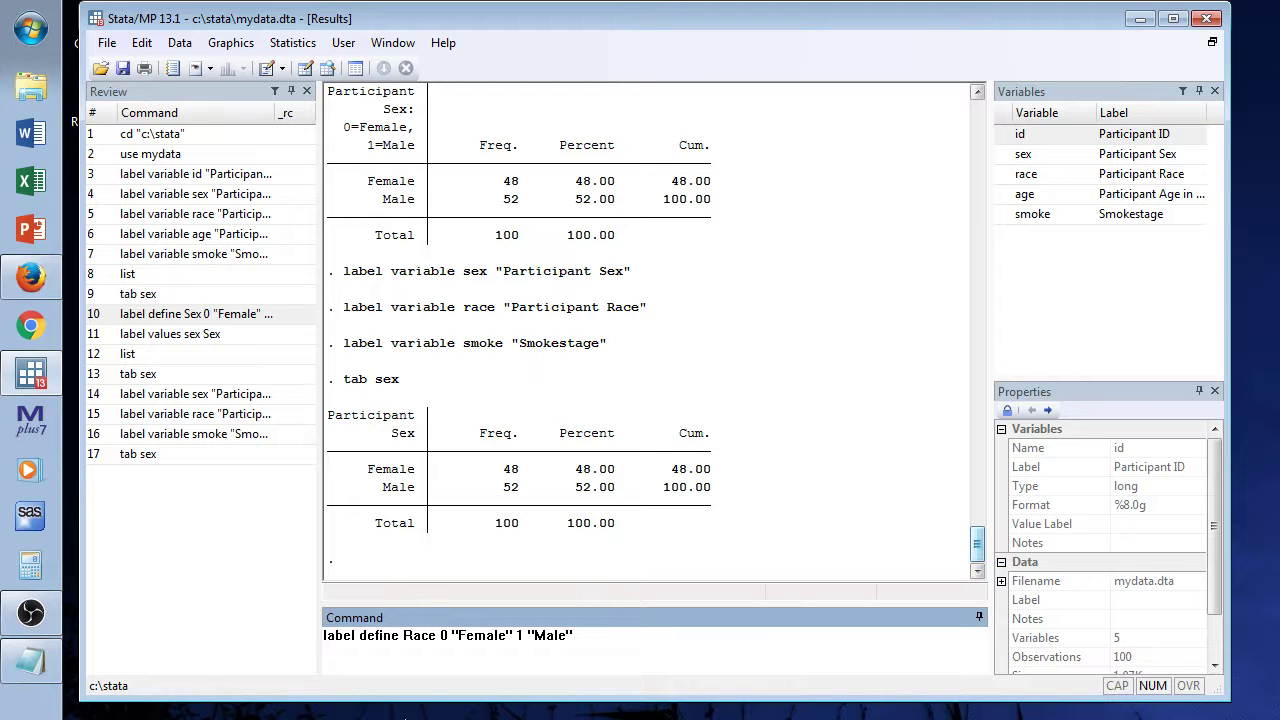
{"action": "double_click", "coordinate": [489, 634]}
{"action": "type", "text": "Nonwhite"}
{"action": "double_click", "coordinate": [565, 635]}
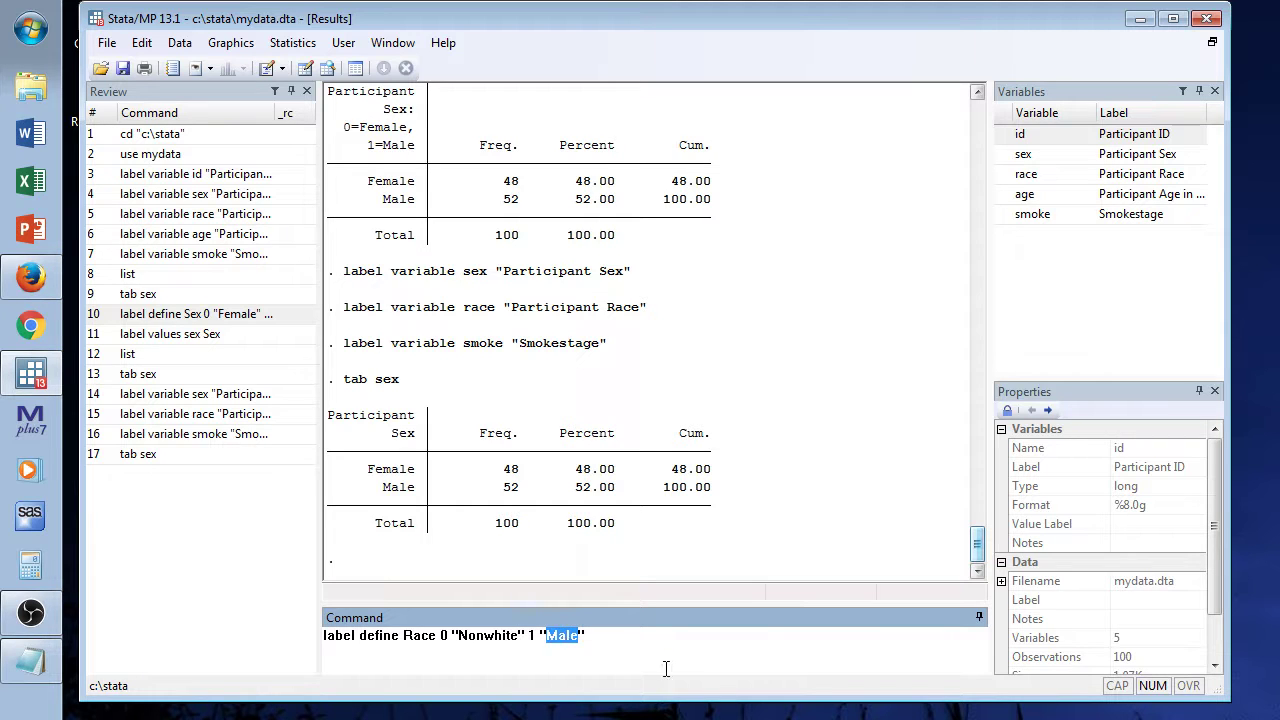
{"action": "type", "text": "White"}
{"action": "key", "text": "Return"}
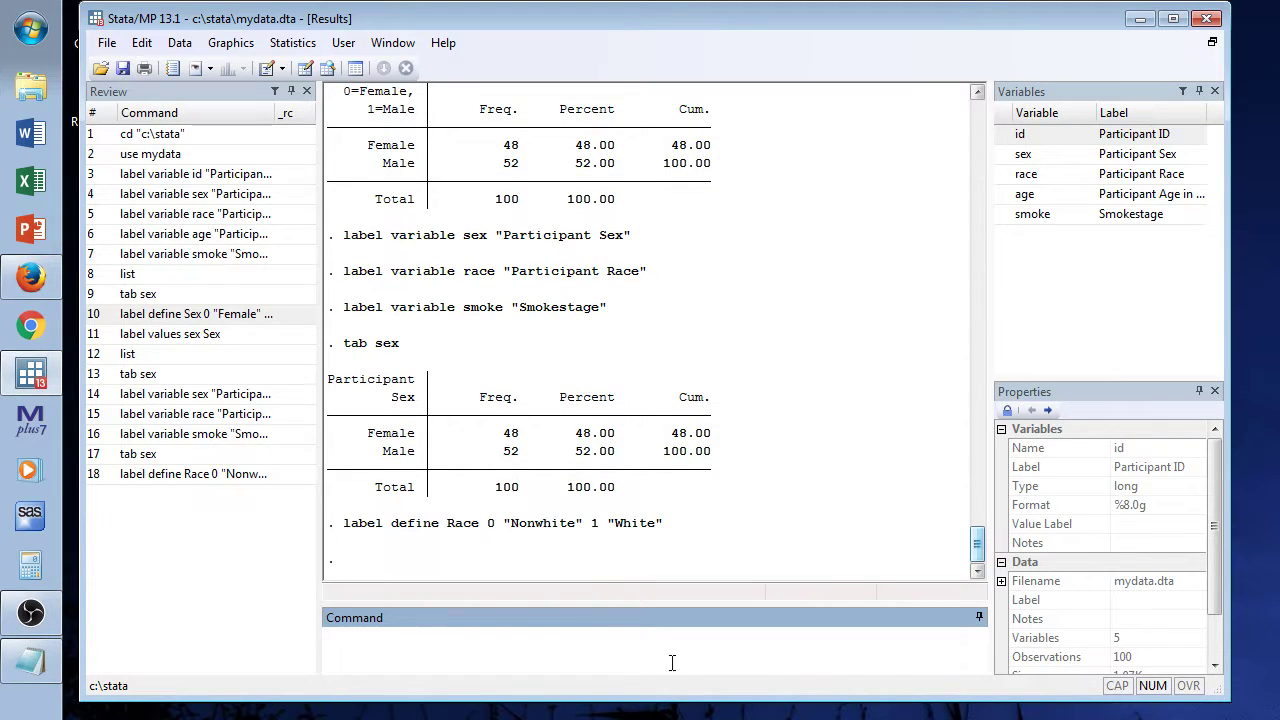
Attach the value label Race to the variable race by adapting the earlier label values command.
{"action": "left_click", "coordinate": [176, 338]}
{"action": "double_click", "coordinate": [412, 636]}
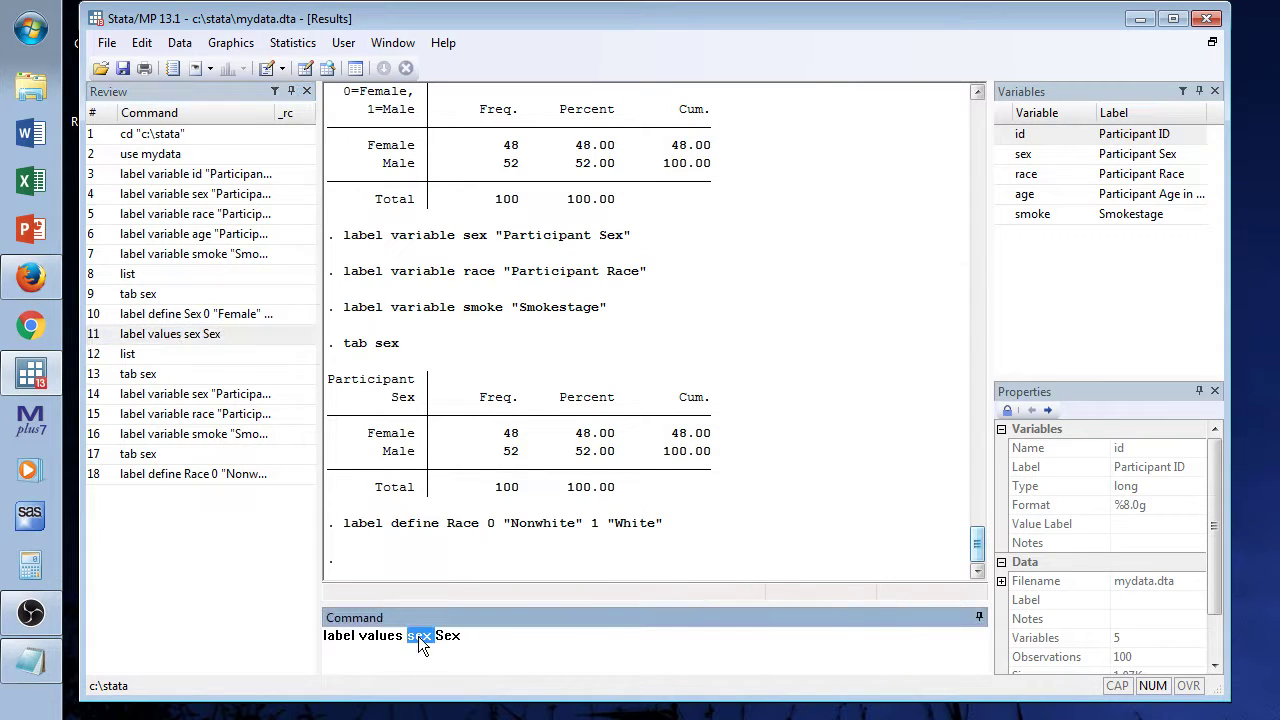
{"action": "type", "text": "race"}
{"action": "double_click", "coordinate": [444, 636]}
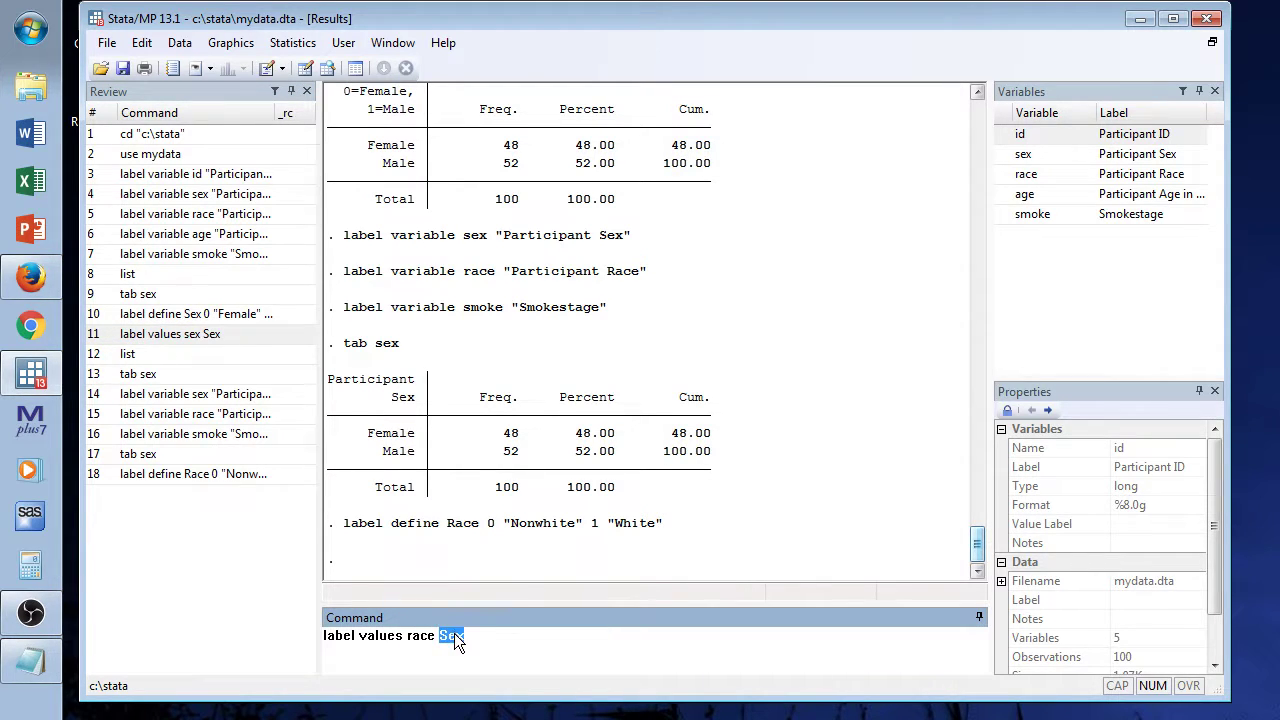
{"action": "type", "text": "Race"}
{"action": "key", "text": "Return"}
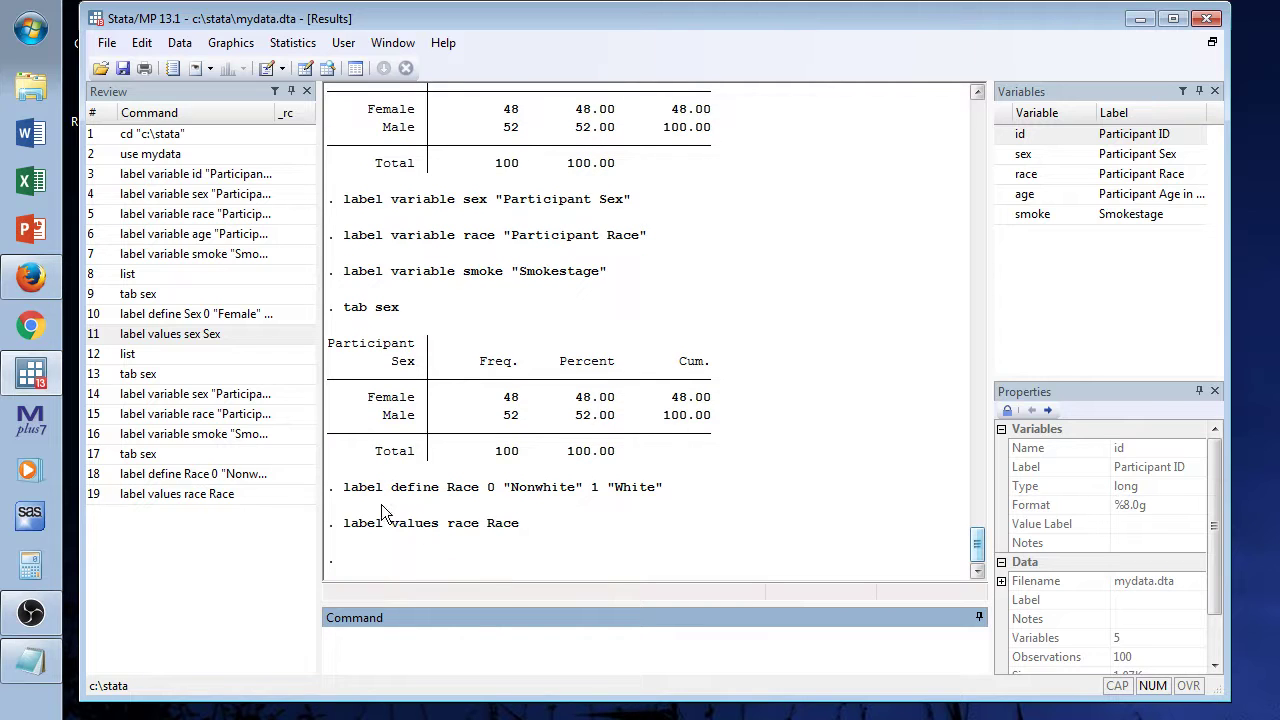
{"action": "left_click", "coordinate": [226, 473]}
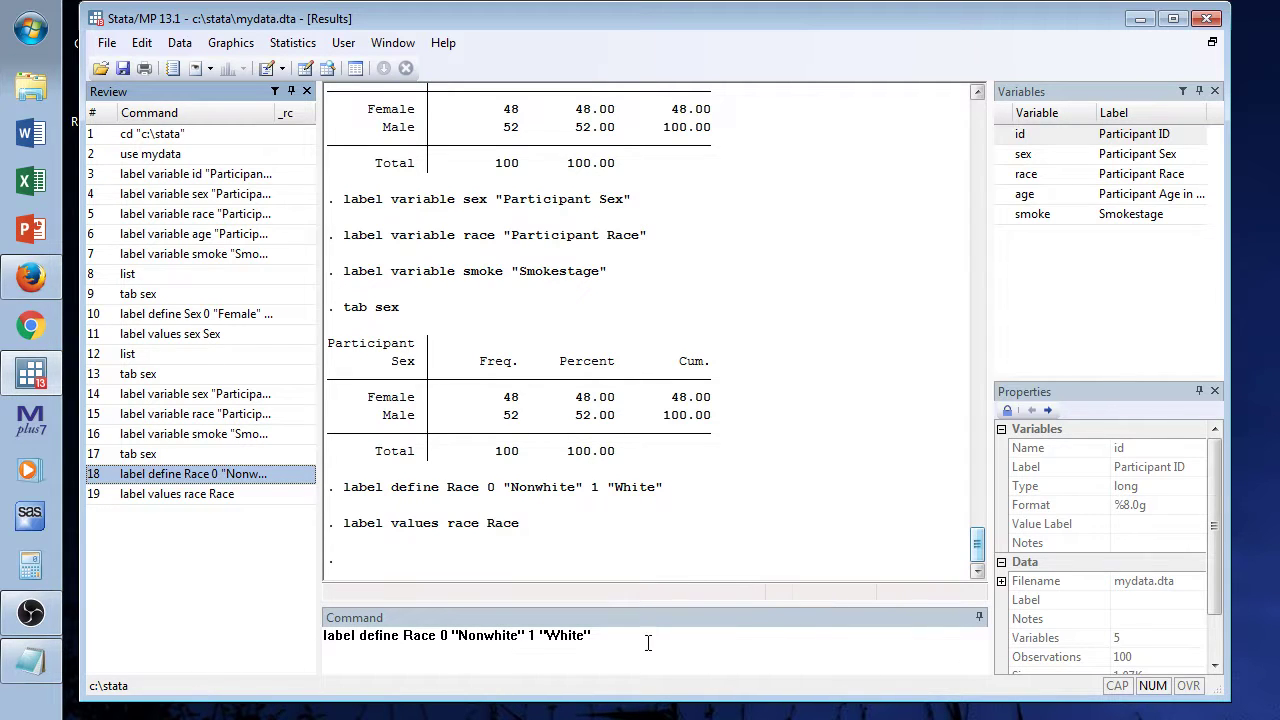
{"action": "left_click_drag", "start_coordinate": [640, 636], "coordinate": [226, 640]}
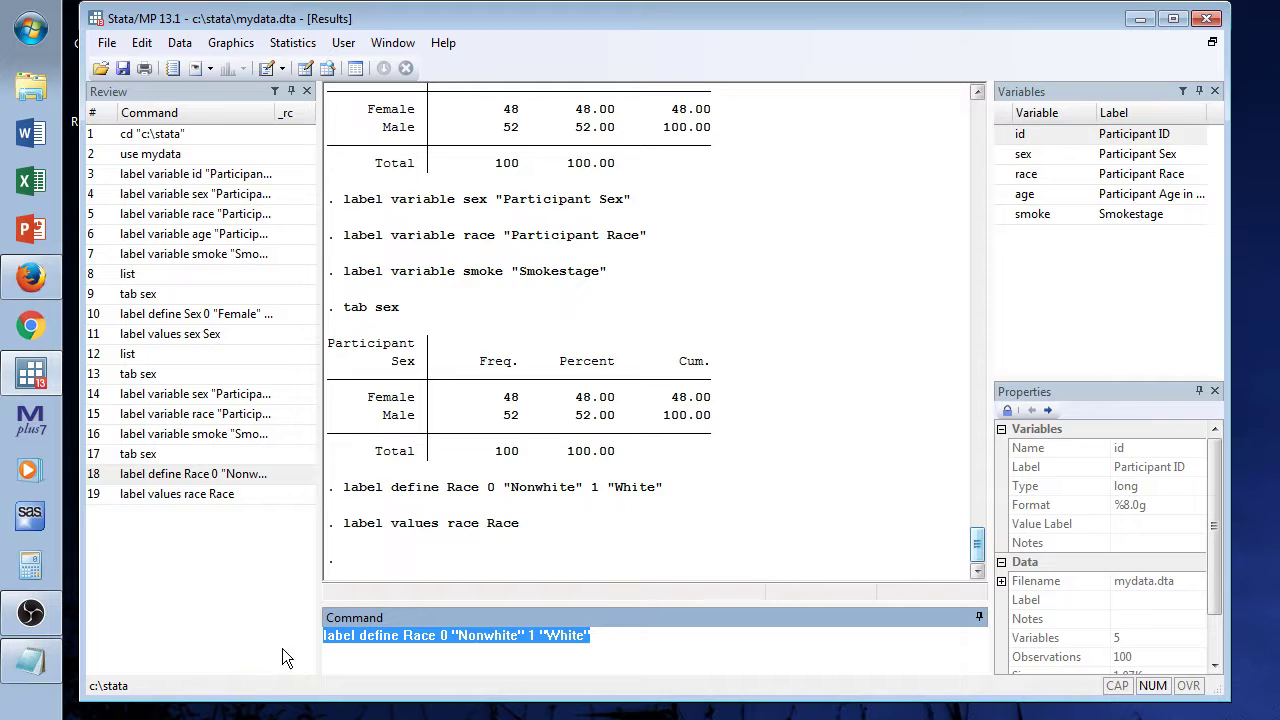
{"action": "key", "text": "Delete"}
Open the value label manager.
{"action": "left_click", "coordinate": [180, 48]}
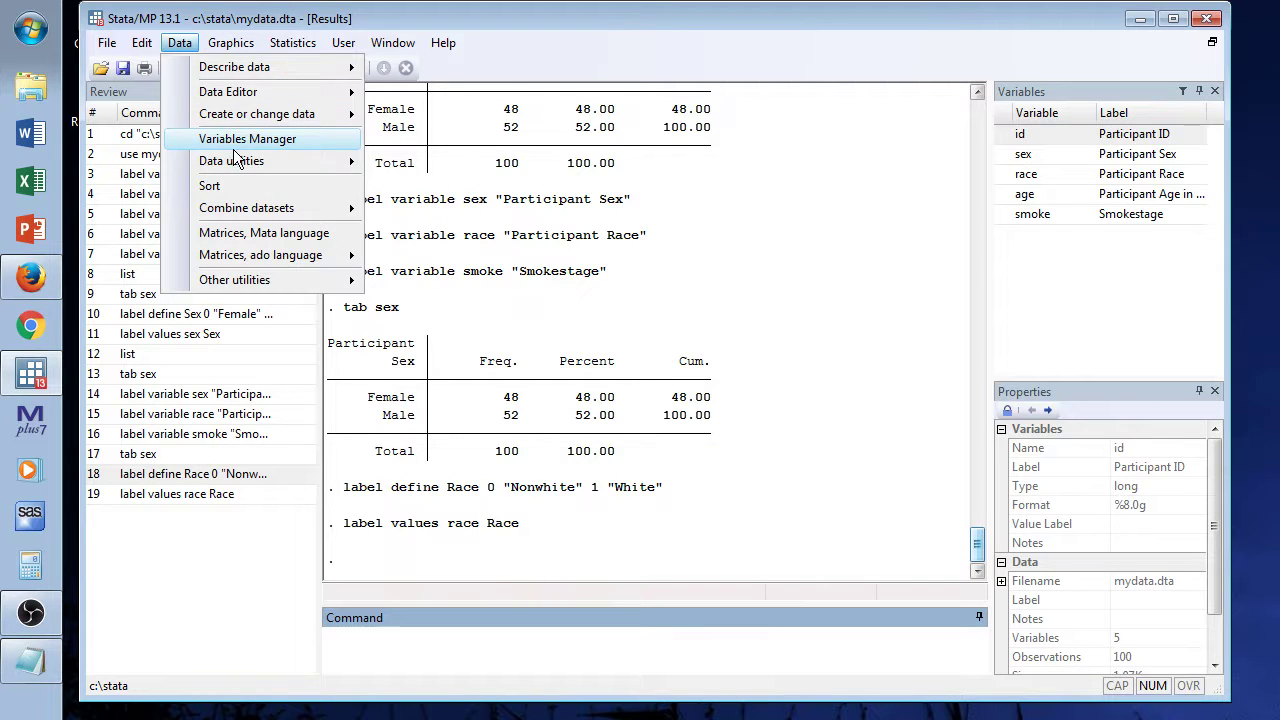
{"action": "mouse_move", "coordinate": [245, 162]}
{"action": "mouse_move", "coordinate": [442, 170]}
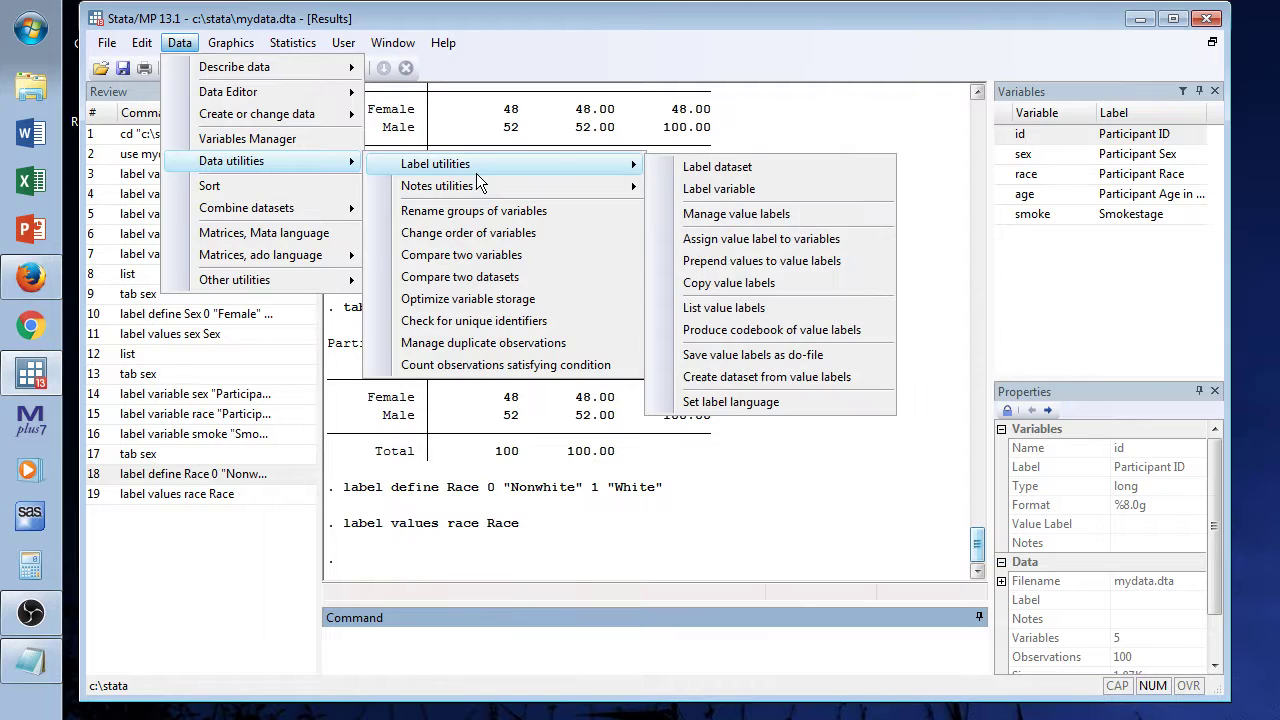
{"action": "left_click", "coordinate": [745, 214]}
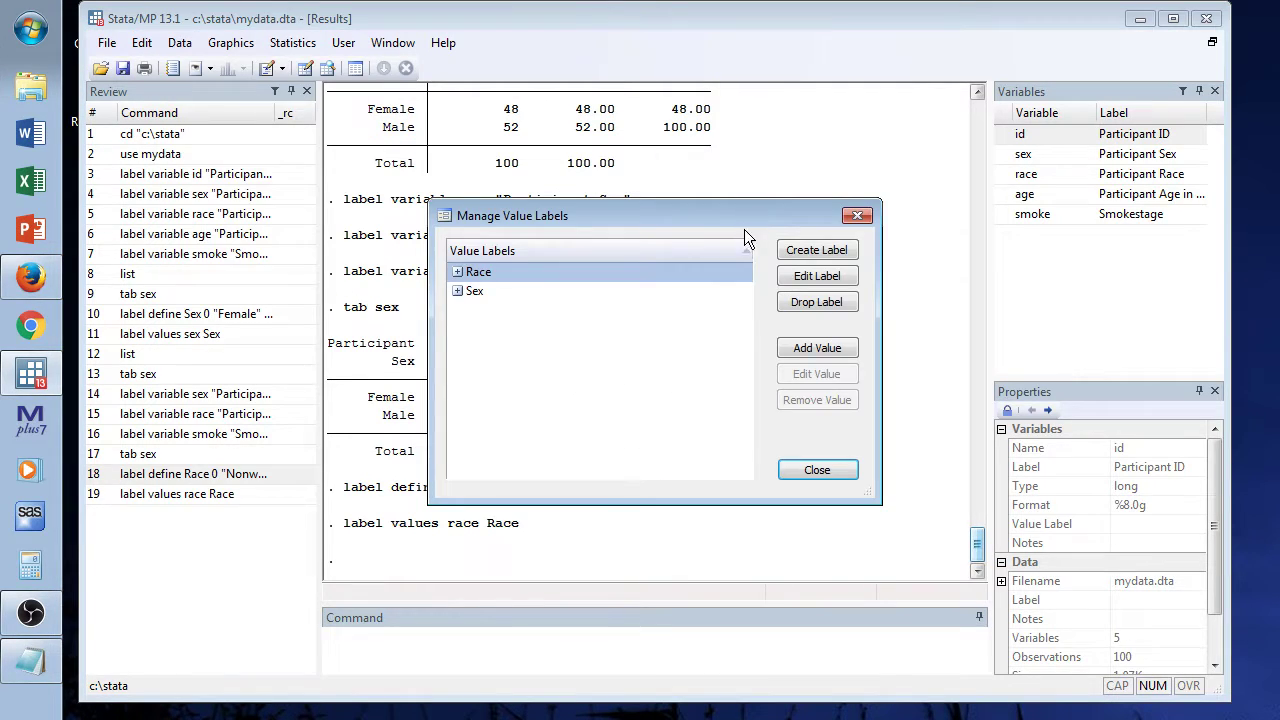
{"action": "left_click", "coordinate": [816, 350]}
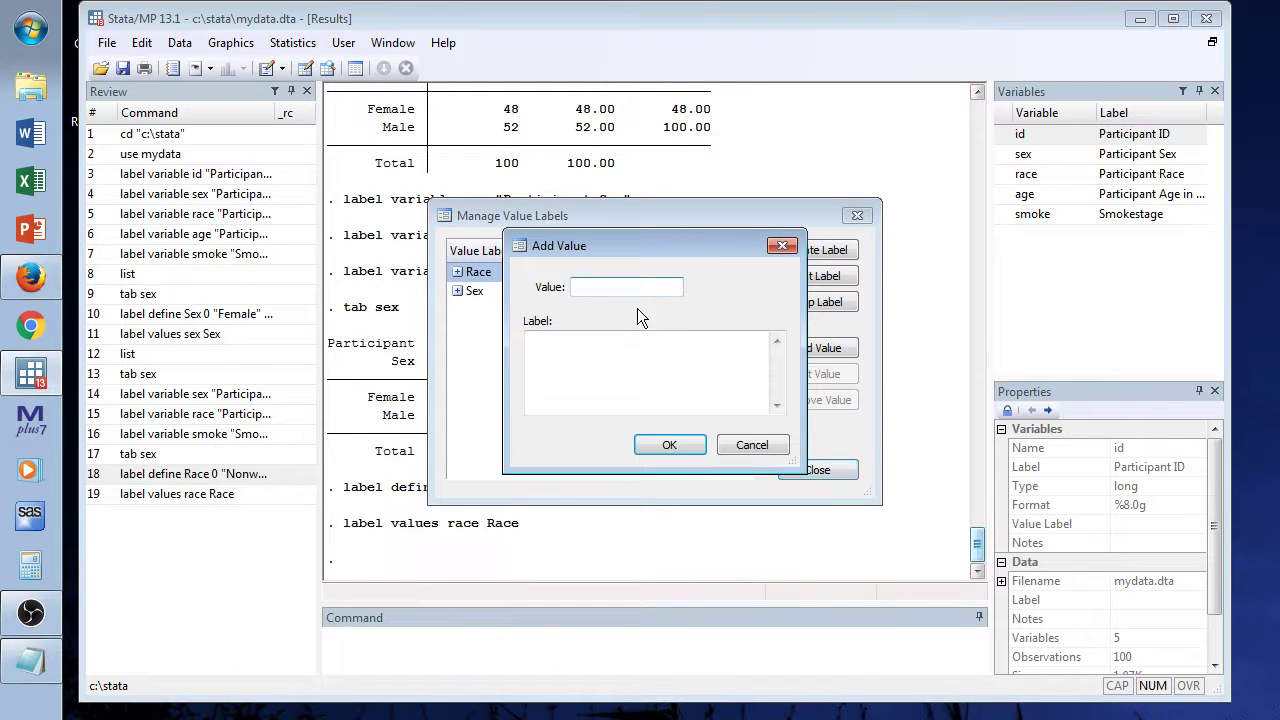
{"action": "type", "text": "Smoke"}
{"action": "left_click", "coordinate": [743, 442]}
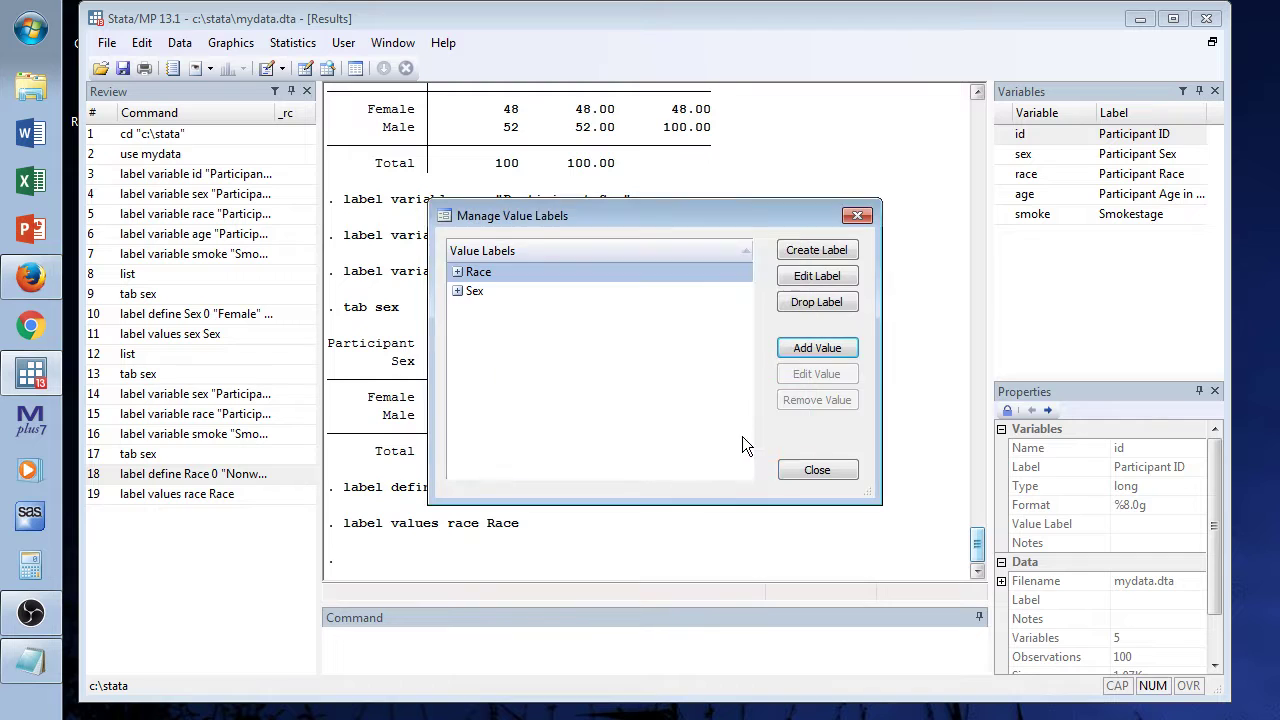
Create a value label named Smokestage with value 1 labelled "Never Smoker" and apply it to the dataset.
{"action": "left_click", "coordinate": [804, 249]}
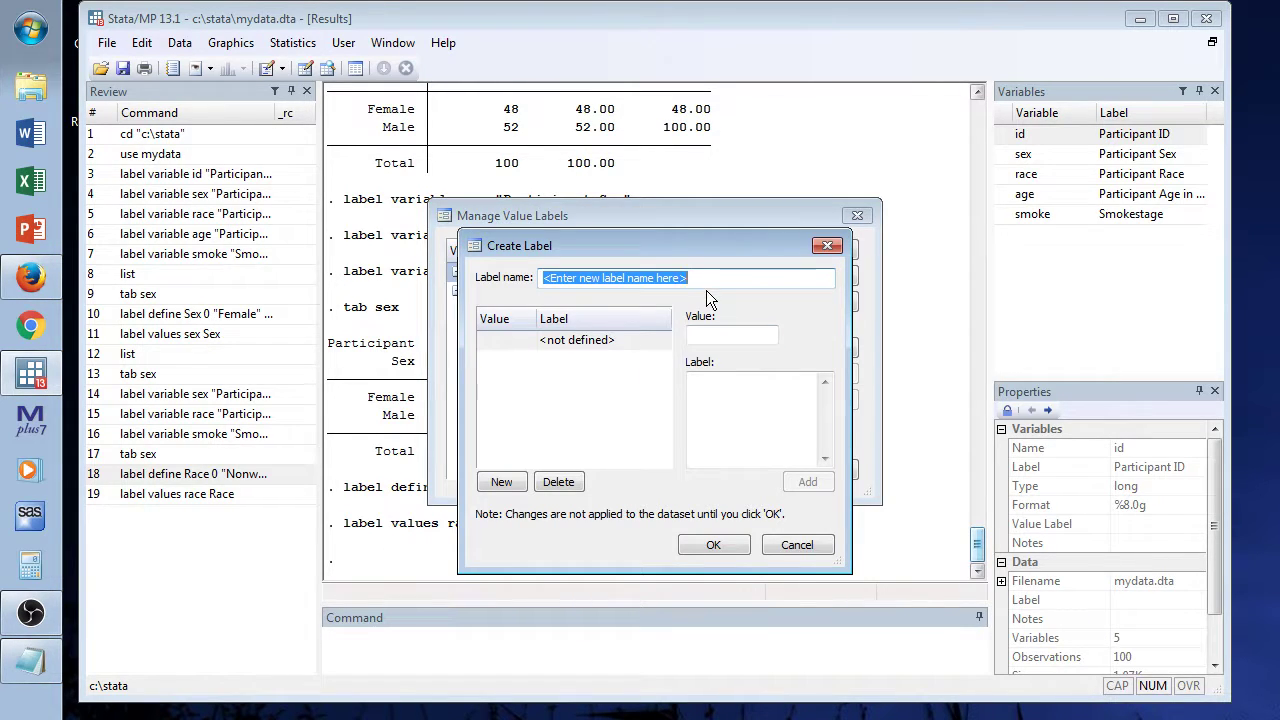
{"action": "type", "text": "Smoke"}
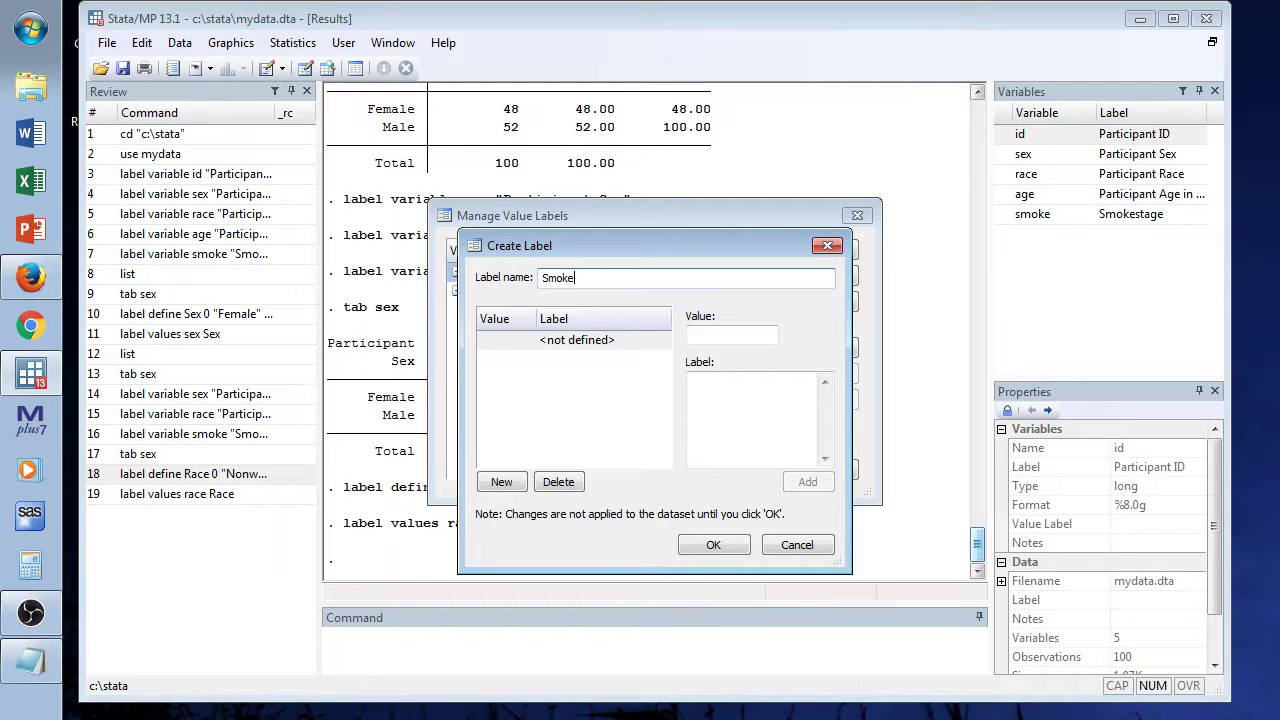
{"action": "type", "text": "stage"}
{"action": "left_click", "coordinate": [734, 335]}
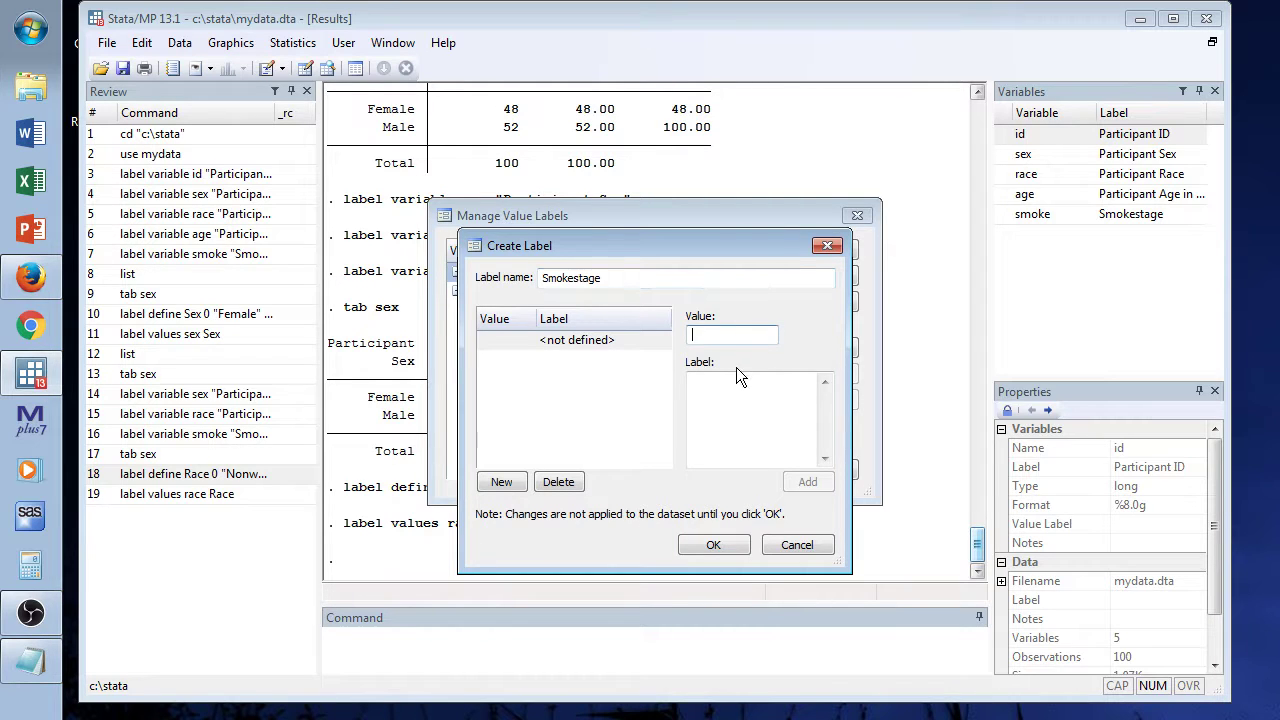
{"action": "type", "text": "1"}
{"action": "left_click", "coordinate": [711, 378]}
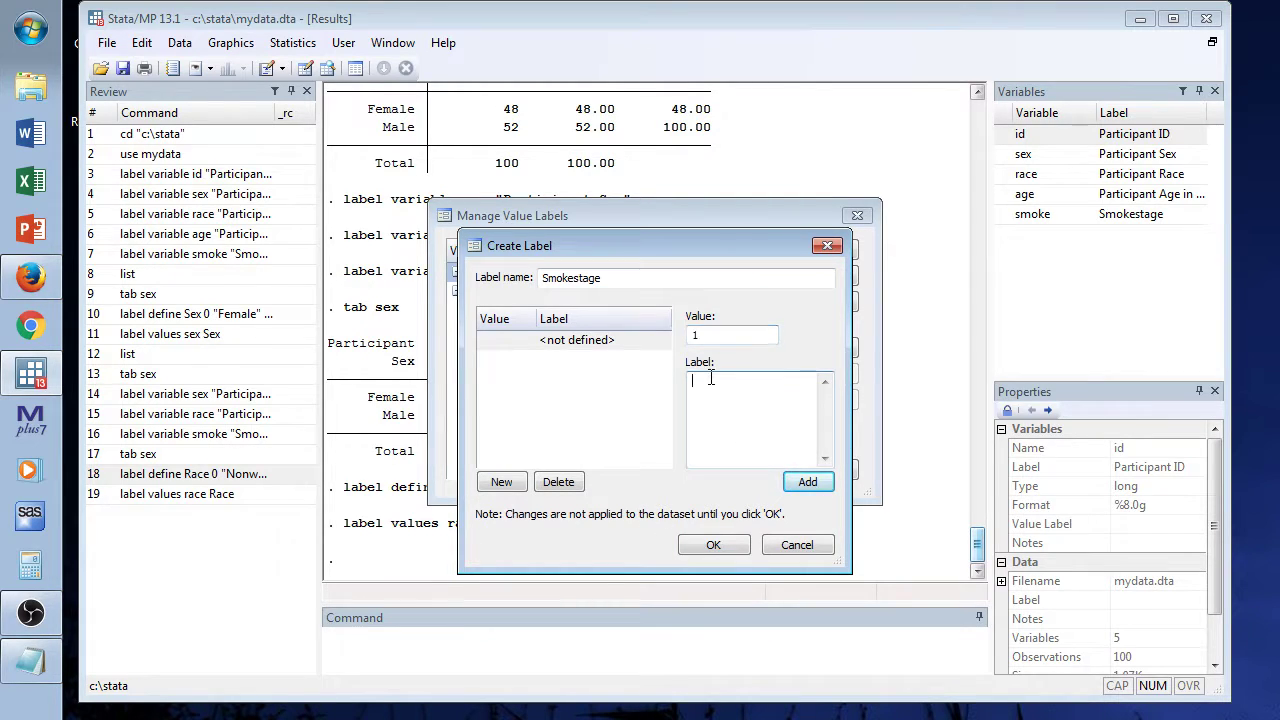
{"action": "type", "text": "Never Smoker"}
{"action": "left_click", "coordinate": [728, 549]}
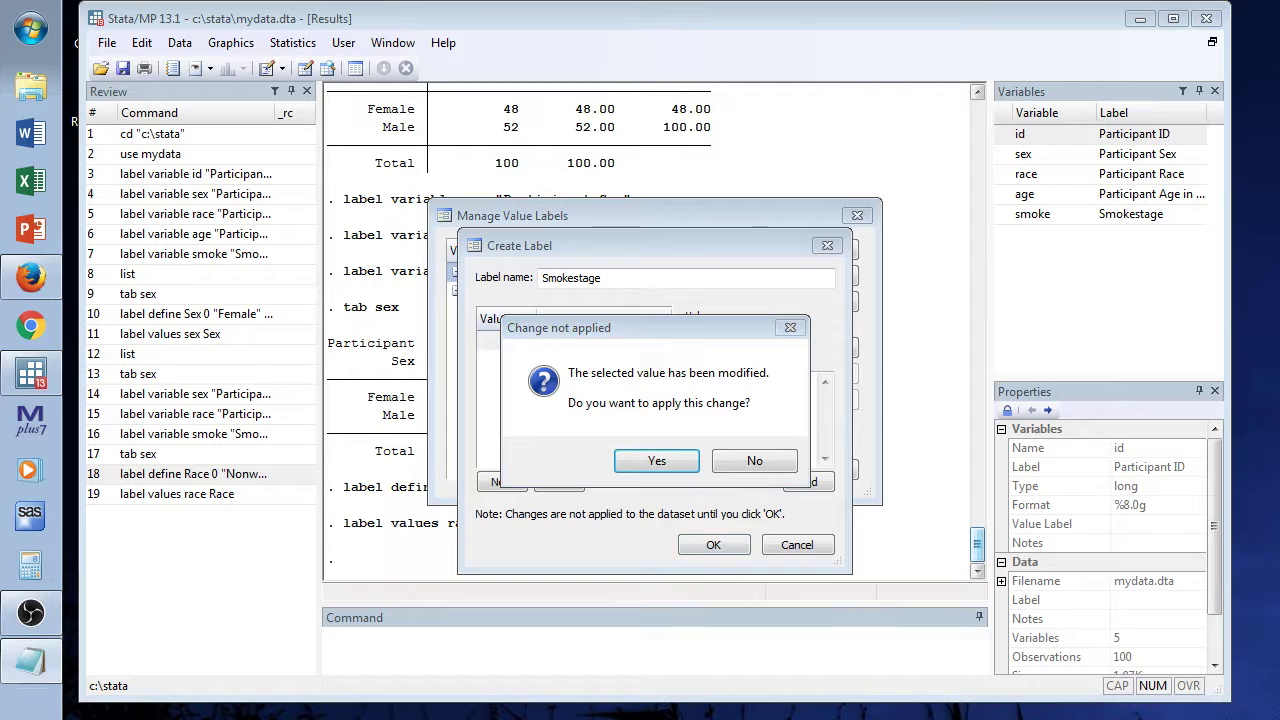
{"action": "left_click", "coordinate": [688, 461]}
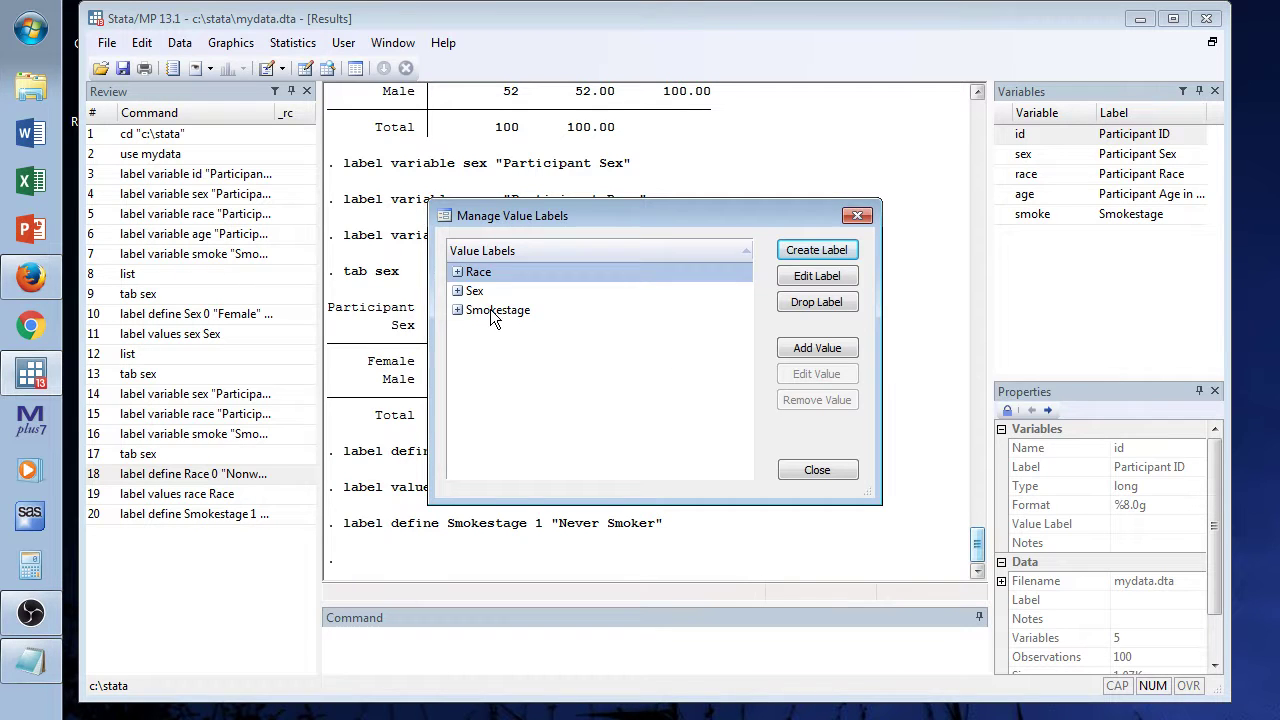
{"action": "left_click", "coordinate": [492, 311]}
{"action": "left_click", "coordinate": [805, 276]}
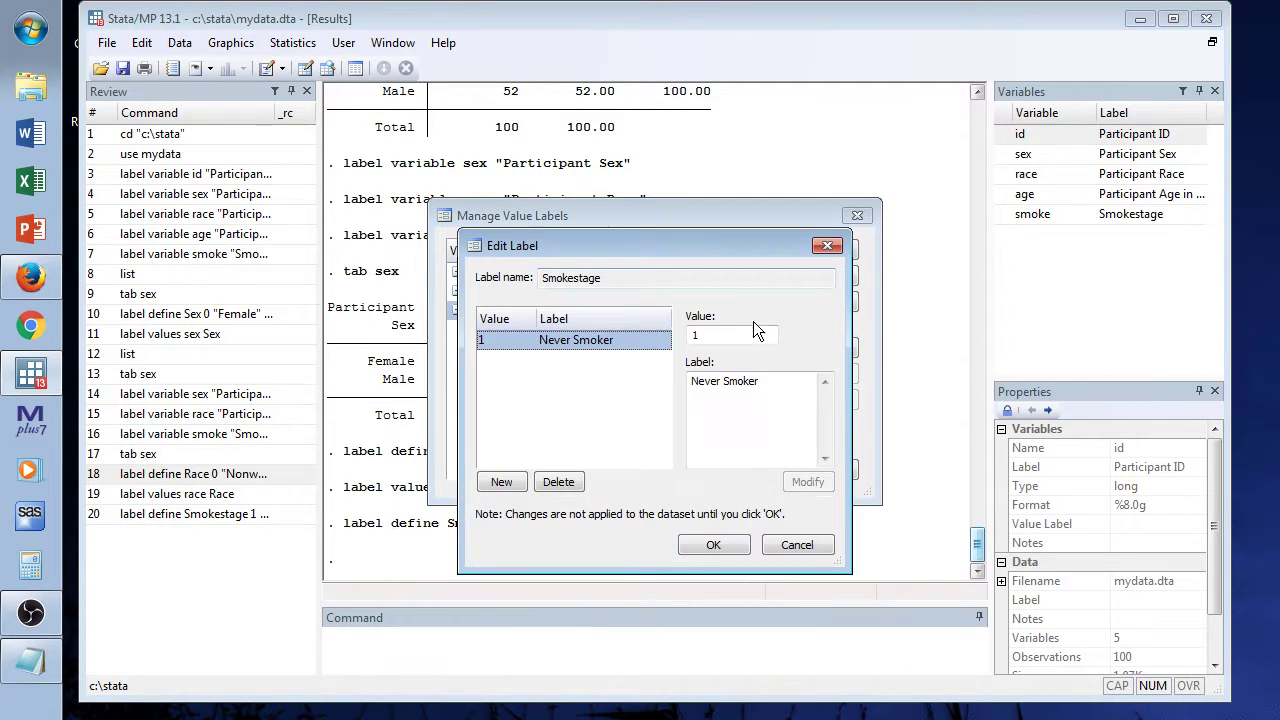
{"action": "double_click", "coordinate": [722, 336]}
{"action": "type", "text": "2"}
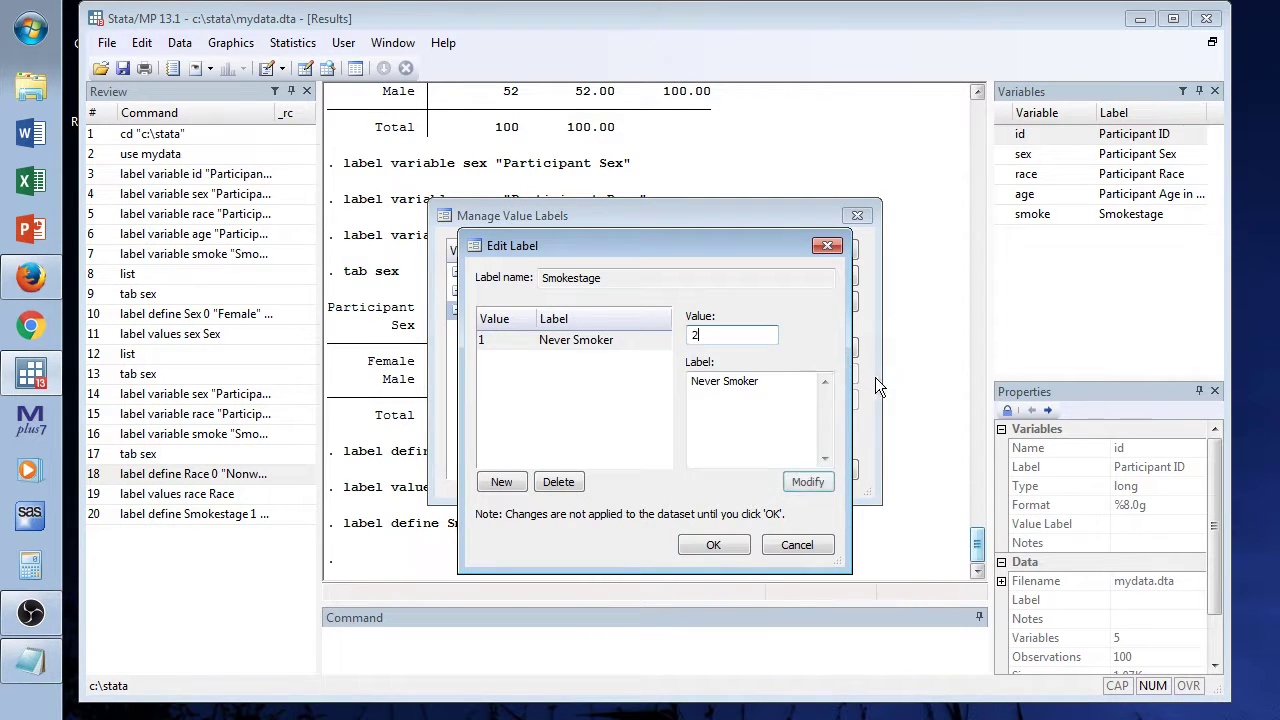
{"action": "left_click_drag", "start_coordinate": [775, 385], "coordinate": [690, 383]}
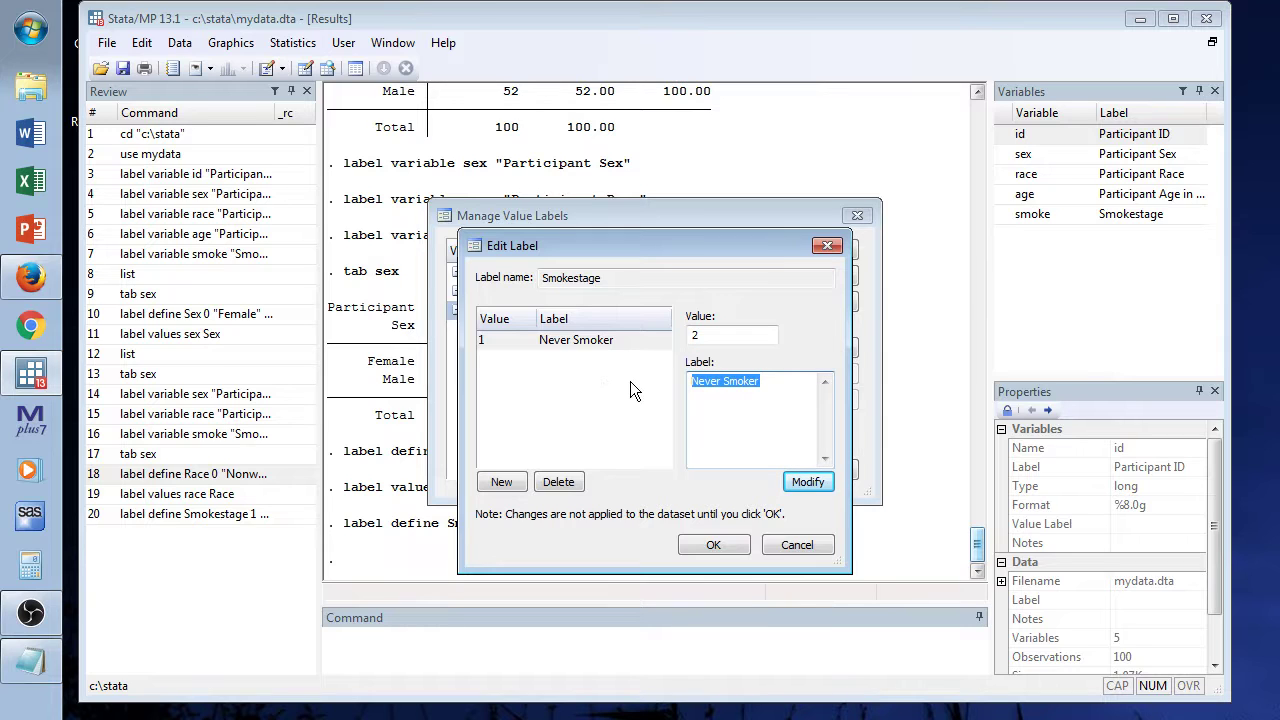
{"action": "type", "text": "Trier"}
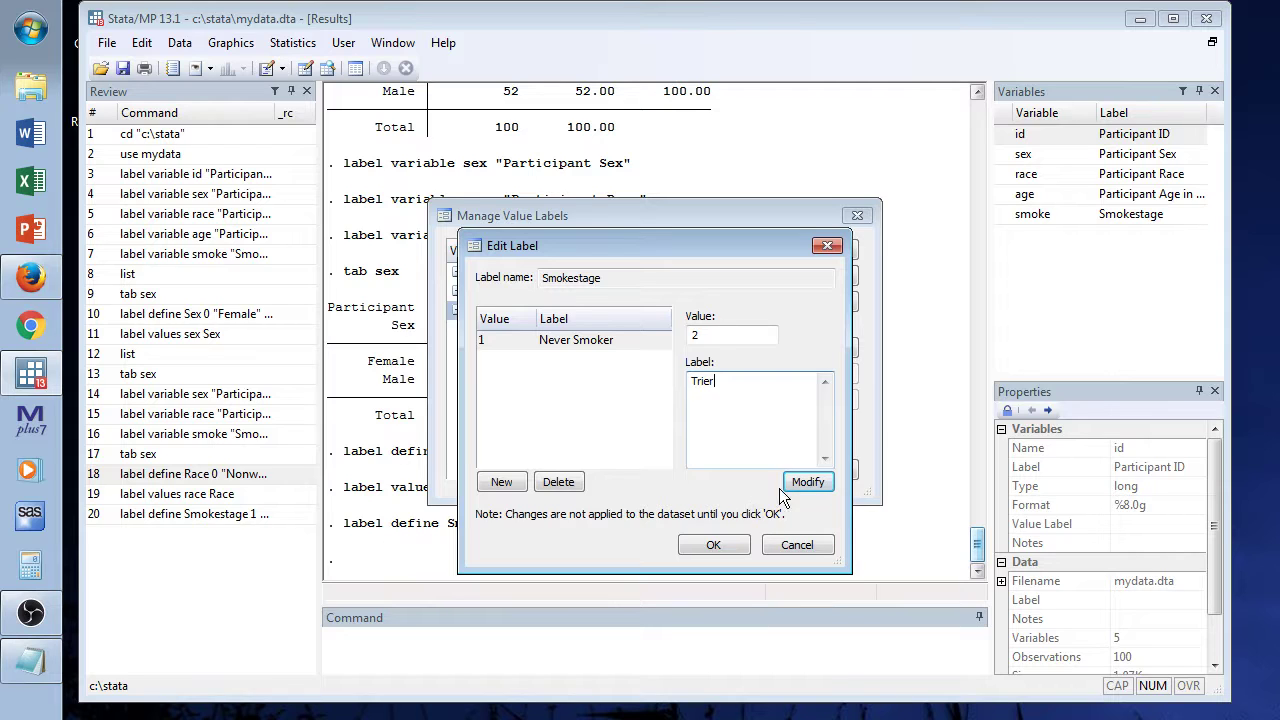
{"action": "left_click", "coordinate": [804, 483]}
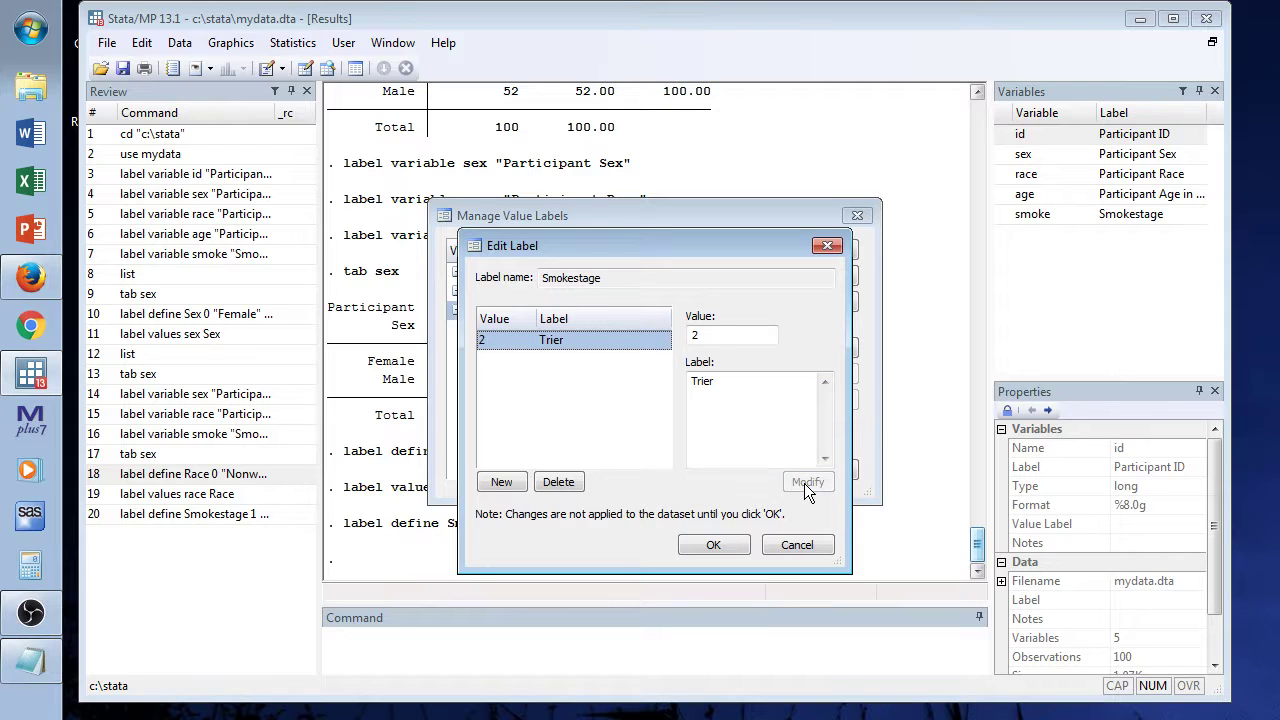
{"action": "left_click", "coordinate": [808, 545]}
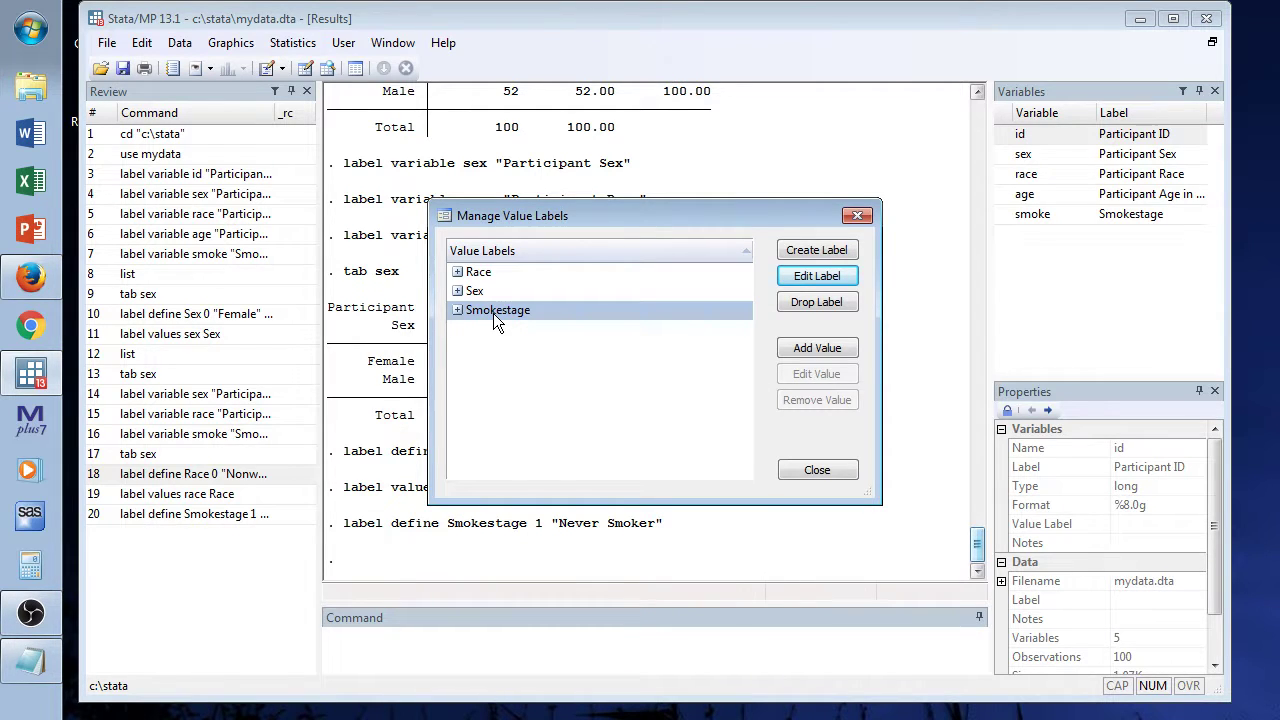
Drop the value label Smokestage and start a new one with the same name, adding value 1 labelled "Never Smoker".
{"action": "left_click", "coordinate": [793, 302]}
{"action": "left_click", "coordinate": [687, 406]}
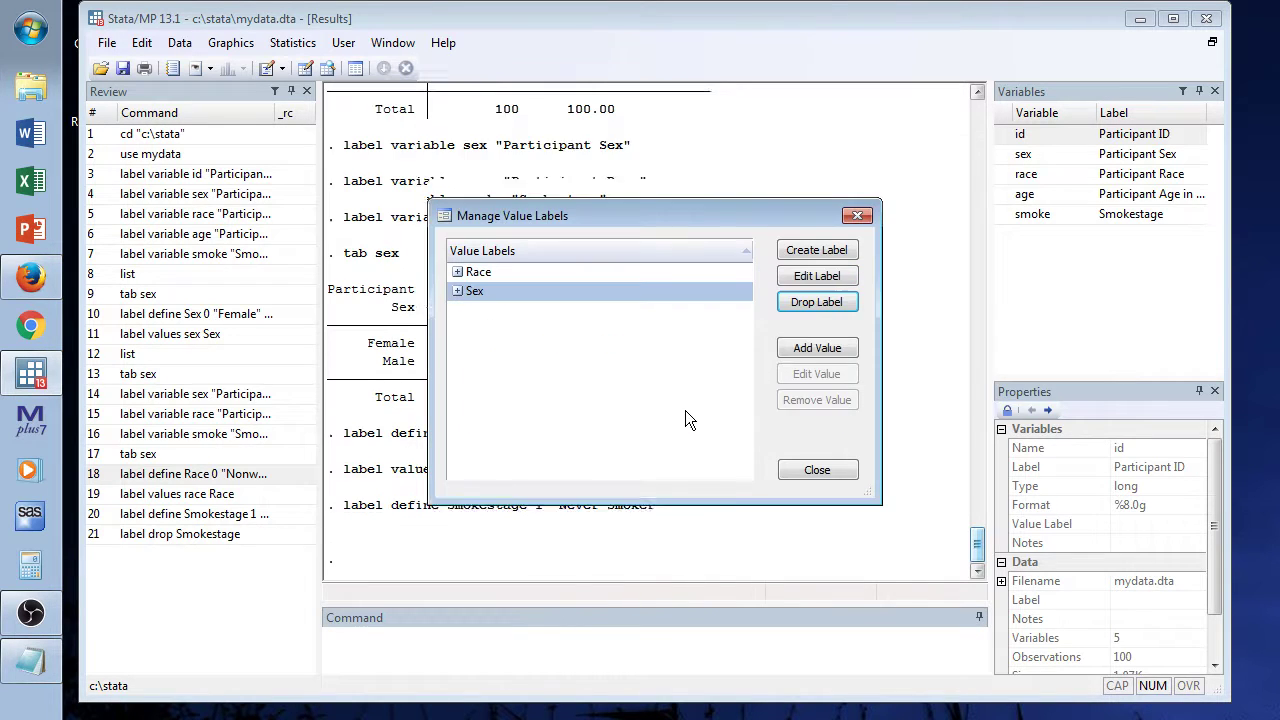
{"action": "left_click", "coordinate": [810, 252]}
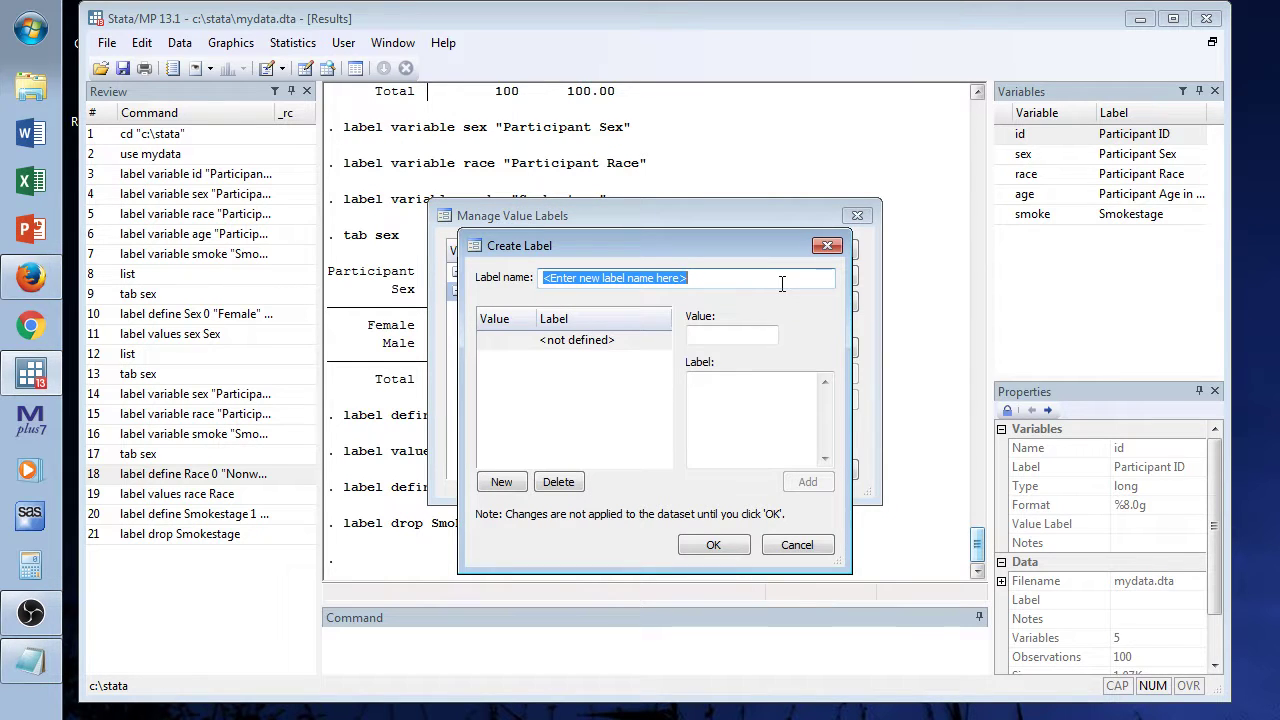
{"action": "type", "text": "Smokestage"}
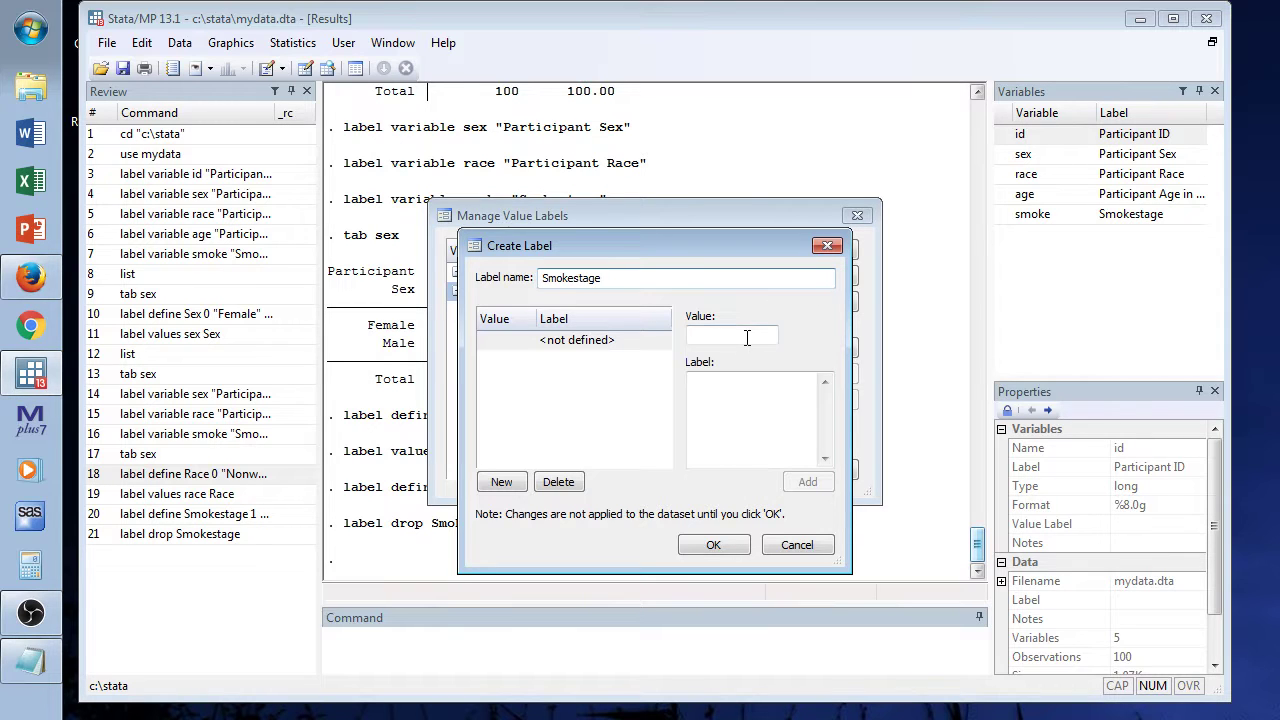
{"action": "left_click", "coordinate": [746, 337]}
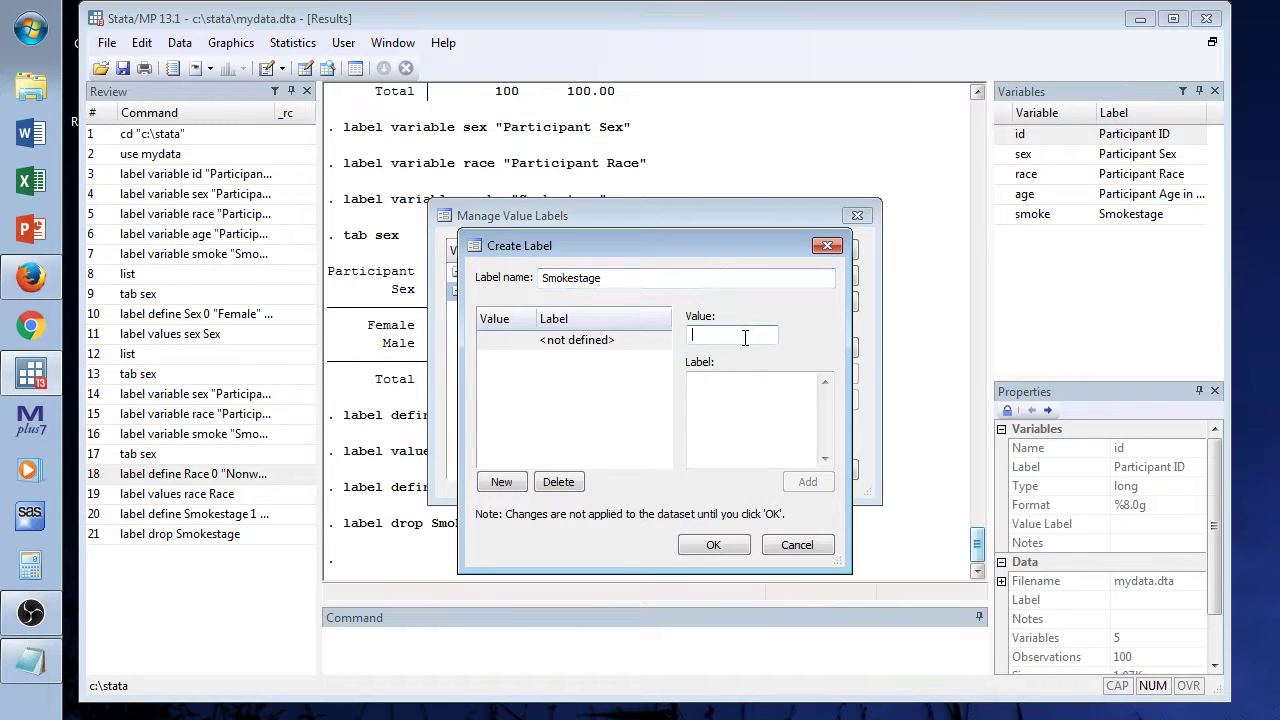
{"action": "type", "text": "1"}
{"action": "left_click", "coordinate": [711, 380]}
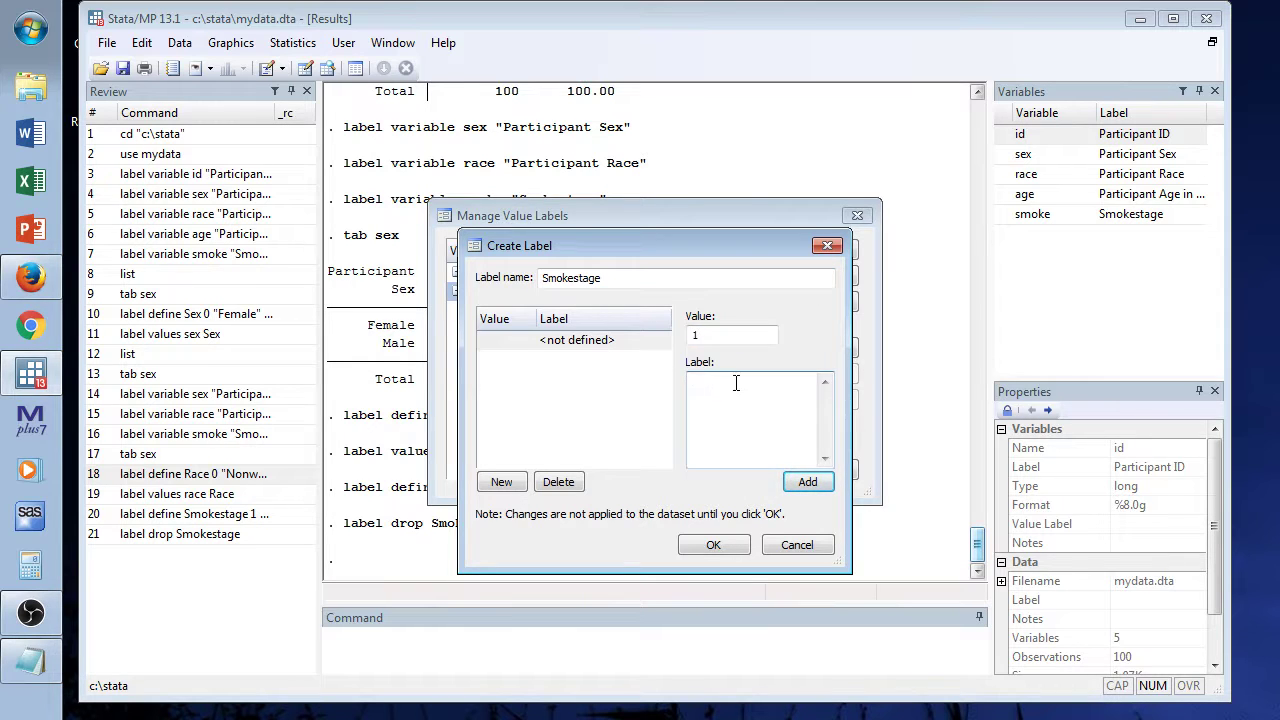
{"action": "type", "text": "Never Smoker"}
{"action": "left_click", "coordinate": [808, 481]}
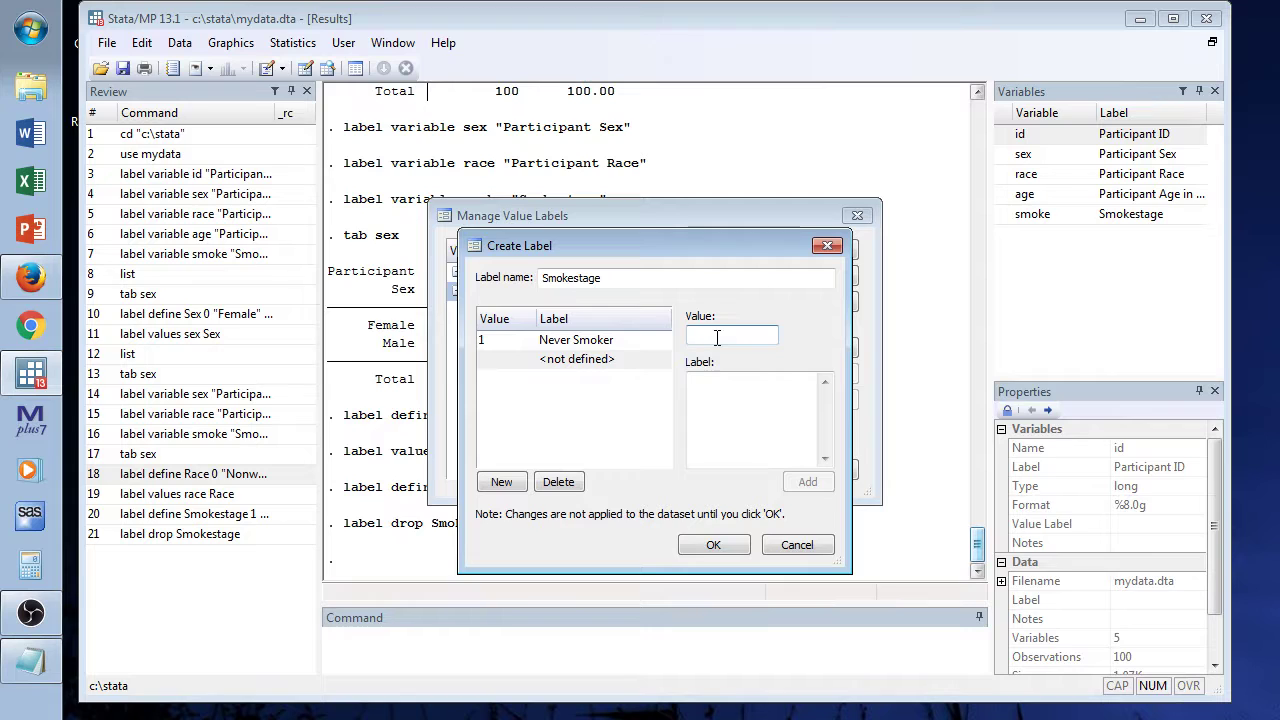
Add value 2 labelled "Trier" and value 3 labelled "< Monthly Smoker" to the new Smokestage label.
{"action": "left_click", "coordinate": [712, 386]}
{"action": "type", "text": "Trier"}
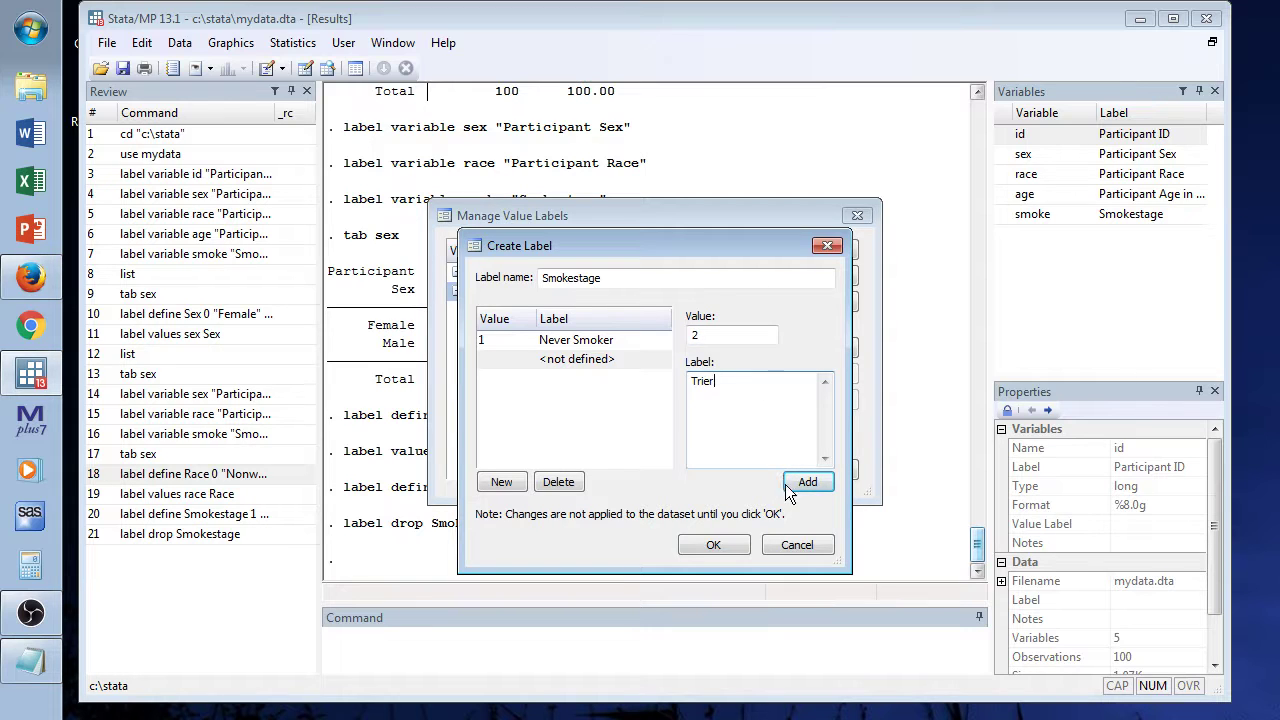
{"action": "left_click", "coordinate": [807, 482]}
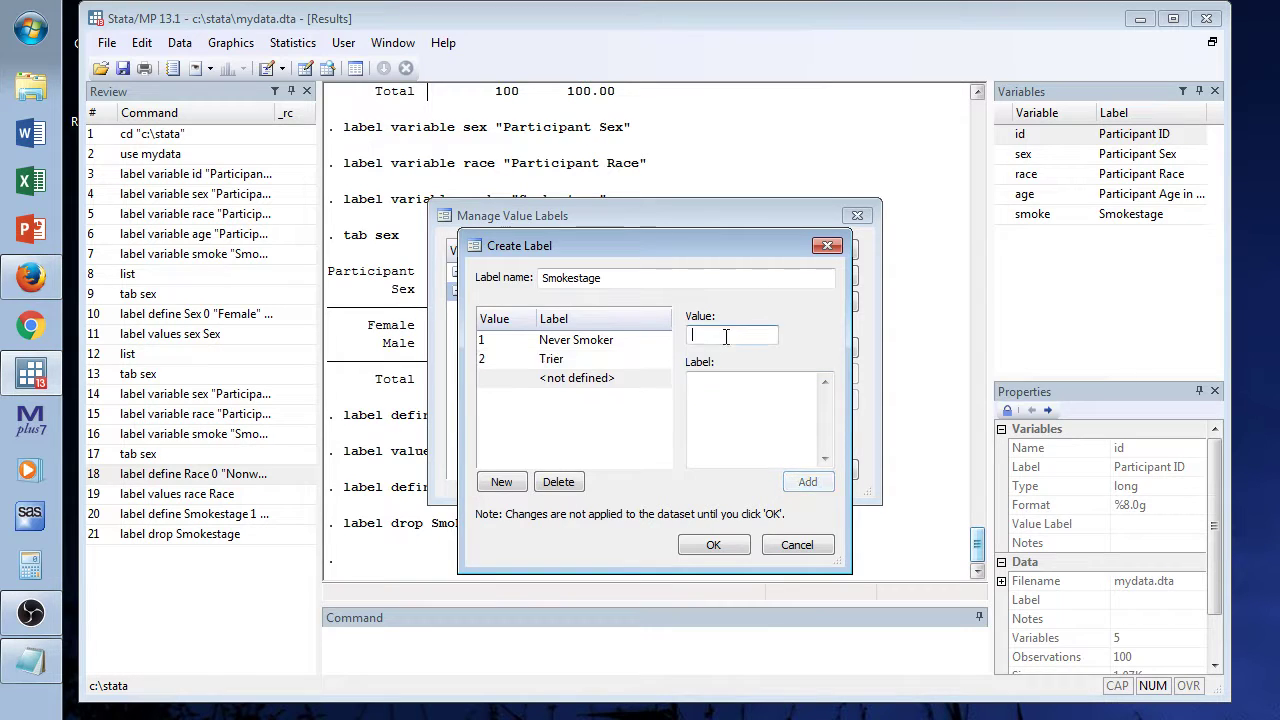
{"action": "double_click", "coordinate": [729, 334]}
{"action": "type", "text": "3"}
{"action": "left_click", "coordinate": [717, 387]}
{"action": "left_click", "coordinate": [717, 383]}
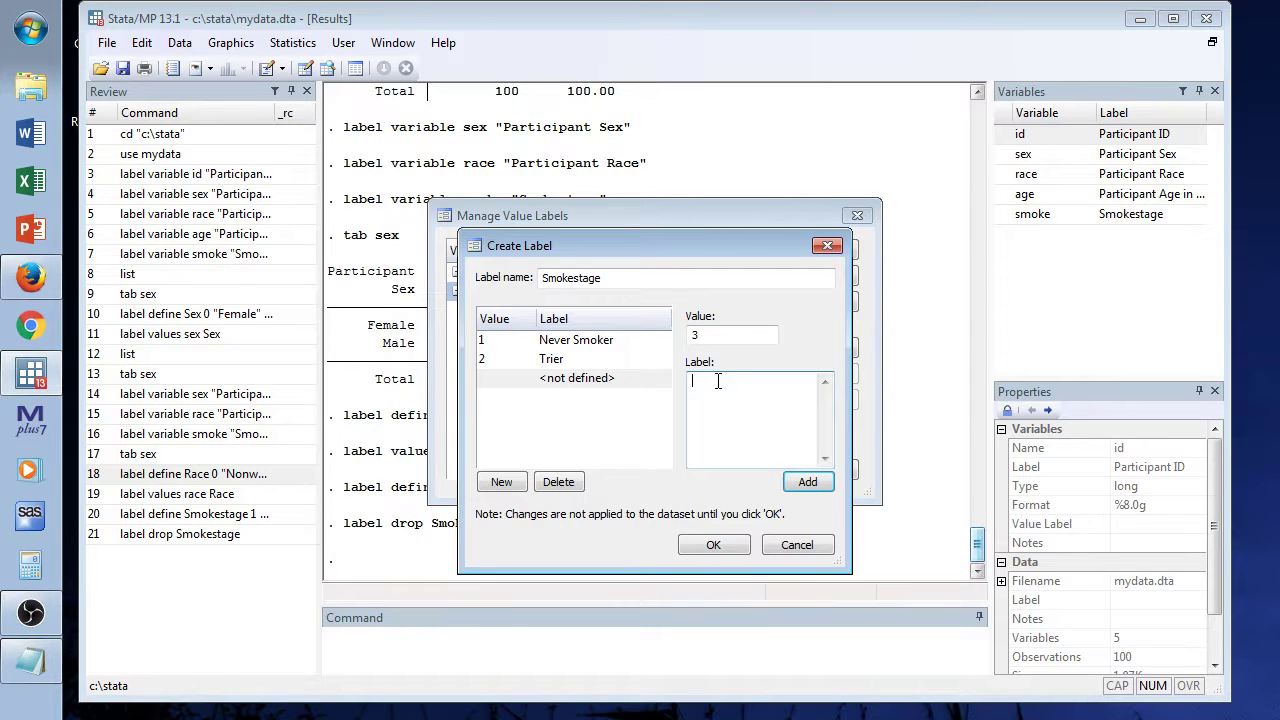
{"action": "type", "text": "Monthly Smoker"}
{"action": "left_click", "coordinate": [808, 480]}
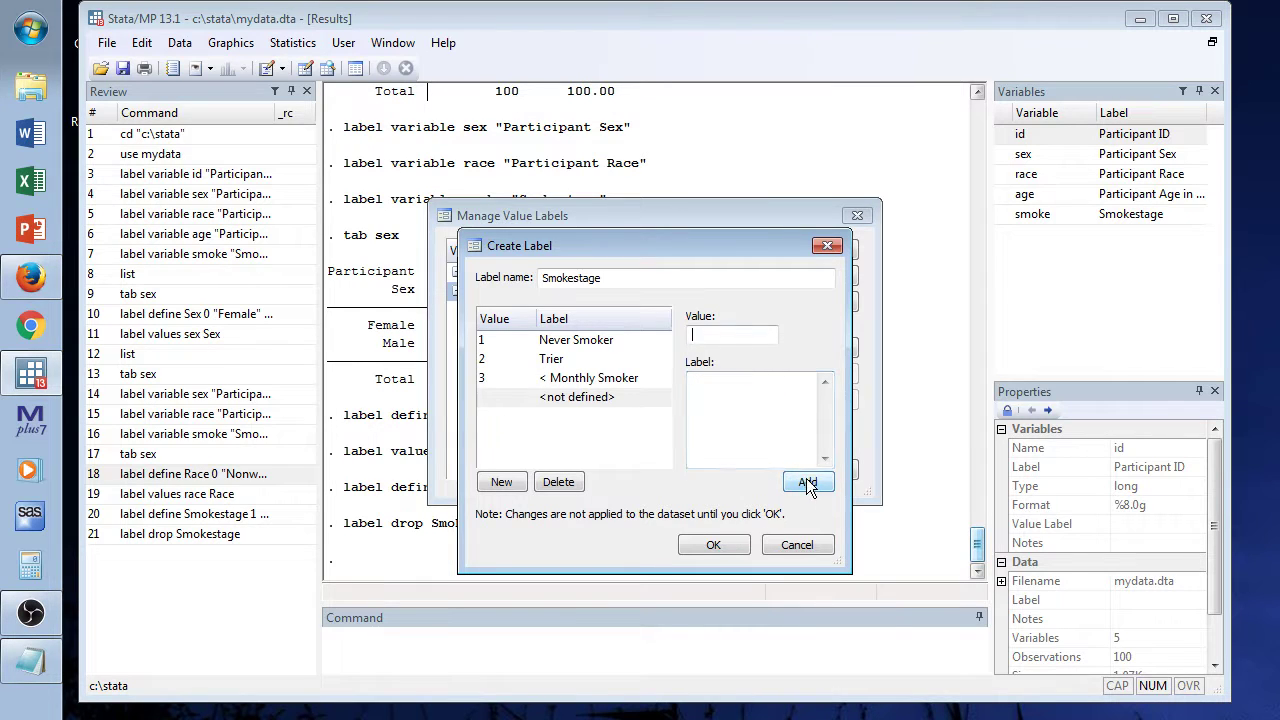
Add value 4 labelled "Experimental Smoker" and value 5 labelled "Regular Smoker" to the Smokestage label.
{"action": "type", "text": "4"}
{"action": "left_click", "coordinate": [719, 392]}
{"action": "type", "text": "Experimental Smoker"}
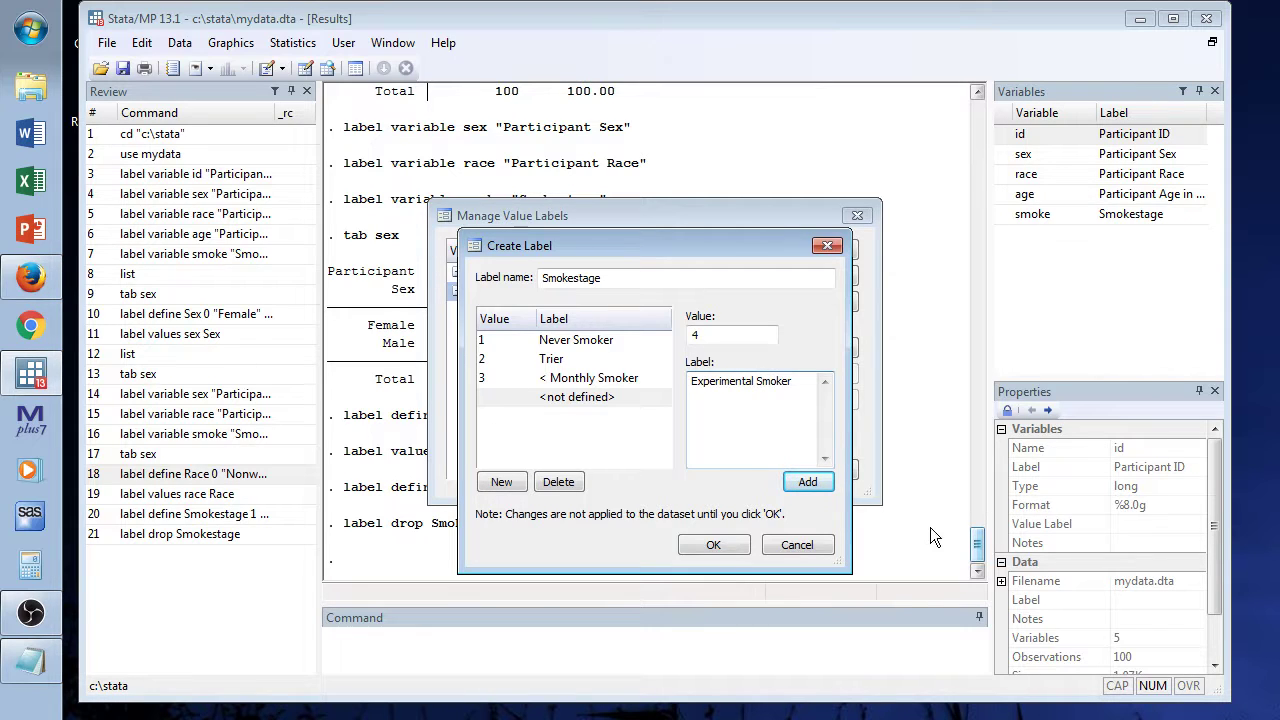
{"action": "left_click", "coordinate": [807, 481]}
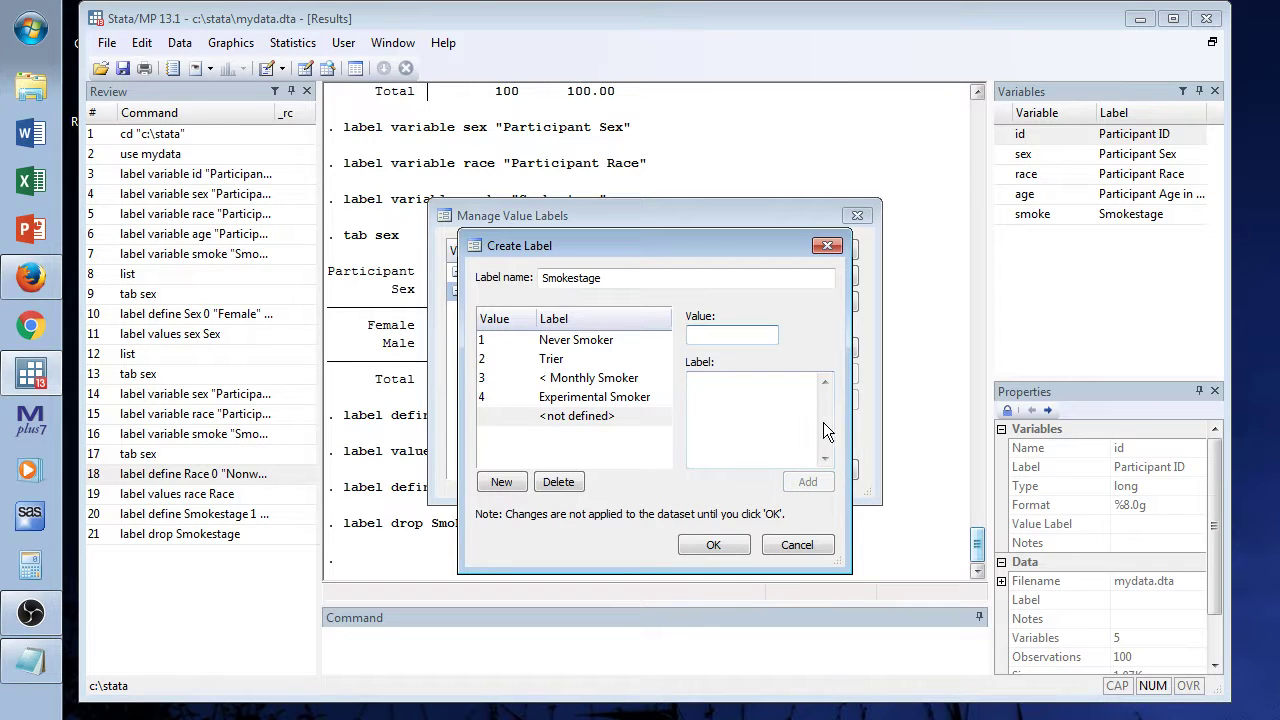
{"action": "left_click", "coordinate": [745, 380]}
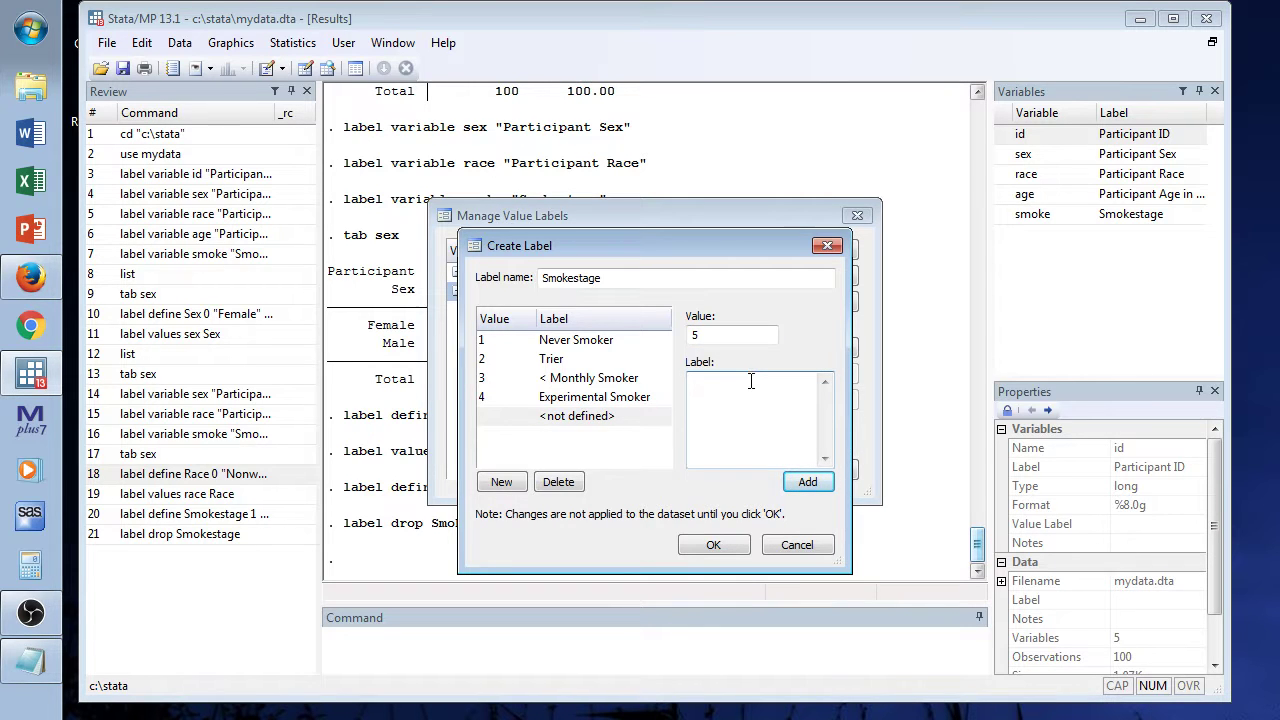
{"action": "type", "text": "Regular Smoker"}
{"action": "left_click", "coordinate": [800, 483]}
Add value 6 labelled "Established Smoker", apply the Smokestage label to the dataset and close the value label manager.
{"action": "type", "text": "6"}
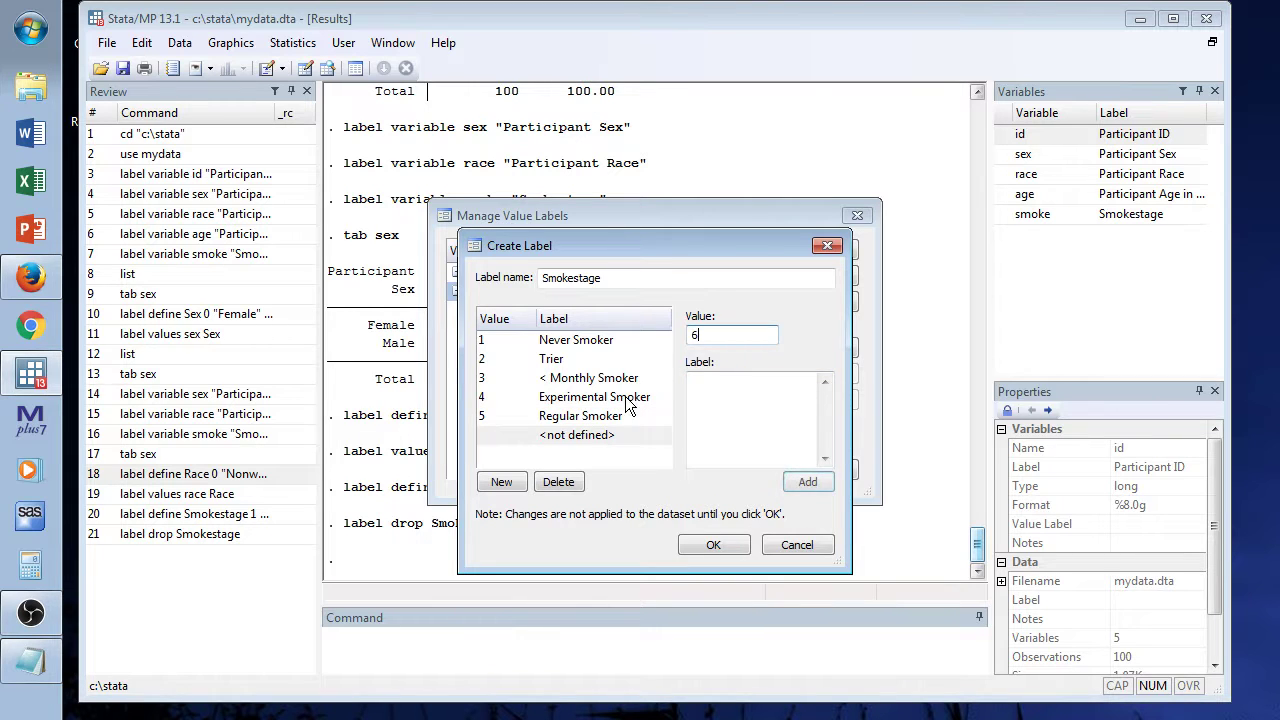
{"action": "left_click", "coordinate": [714, 379]}
{"action": "type", "text": "Est"}
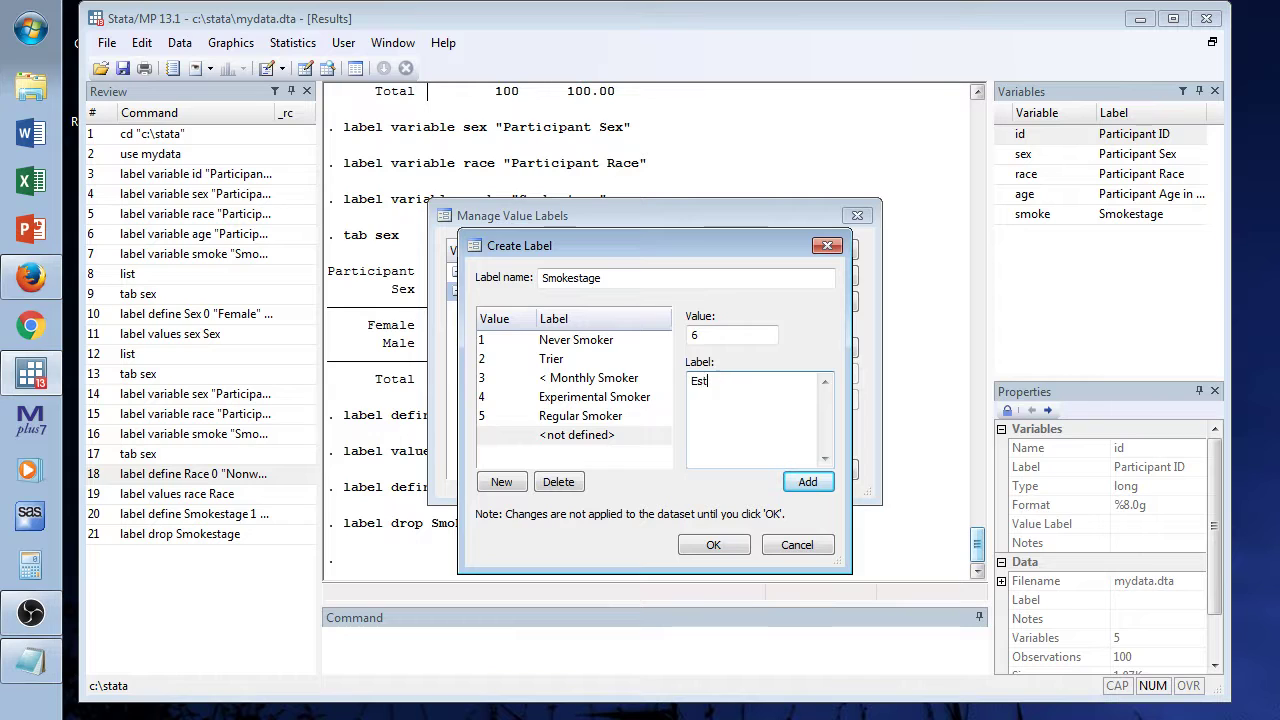
{"action": "type", "text": "ablished Smoker"}
{"action": "left_click", "coordinate": [807, 481]}
{"action": "left_click", "coordinate": [715, 545]}
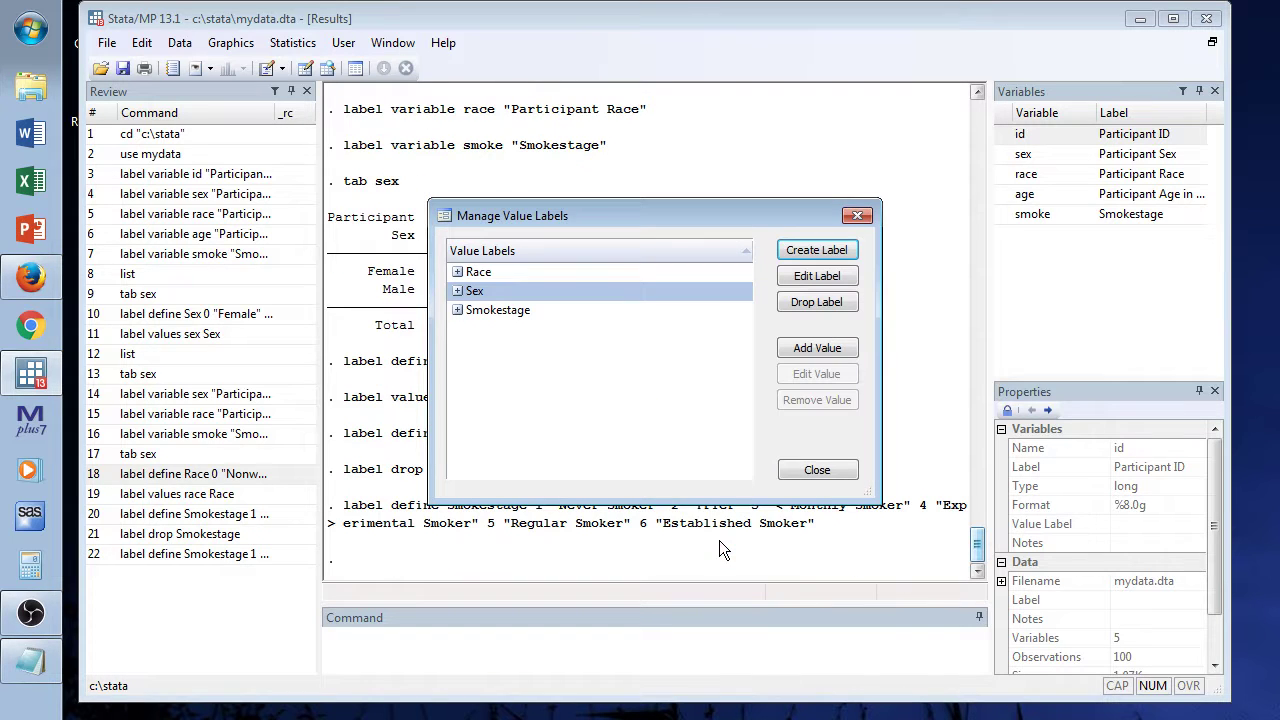
{"action": "left_click", "coordinate": [817, 471]}
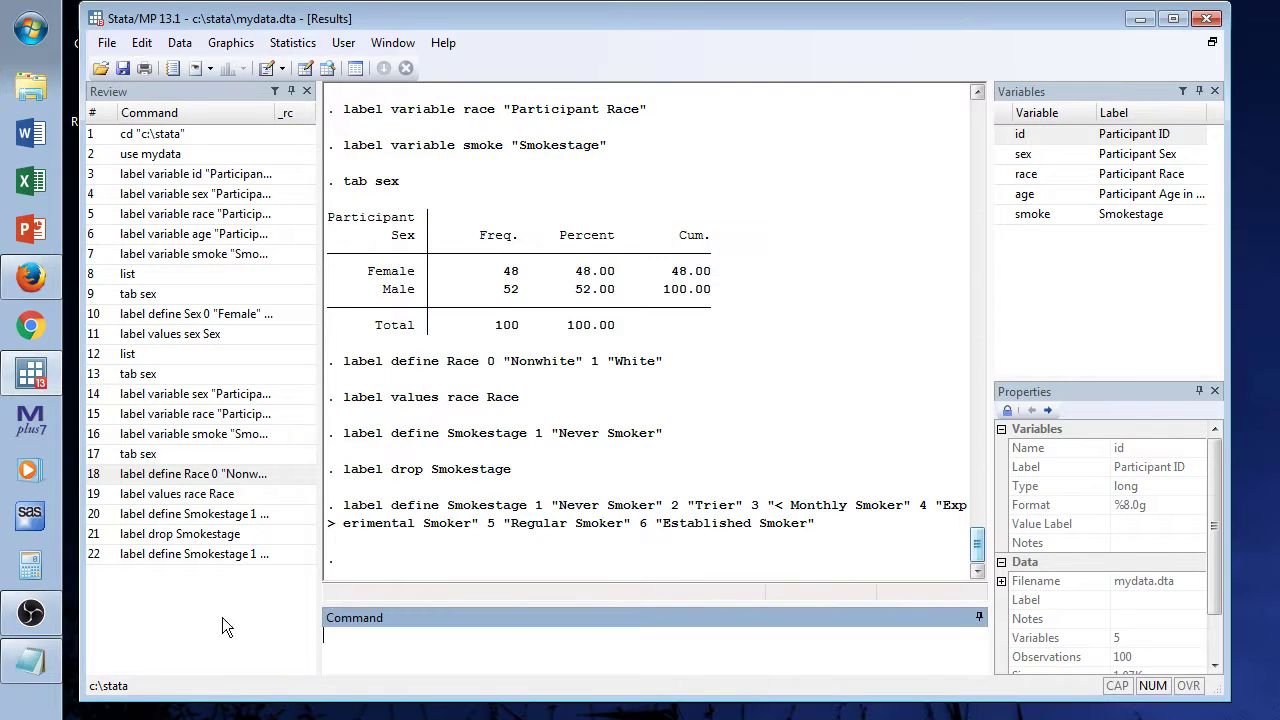
Attach the value label Smokestage to the variable smoke by adapting the earlier label values command for race.
{"action": "left_click", "coordinate": [410, 410]}
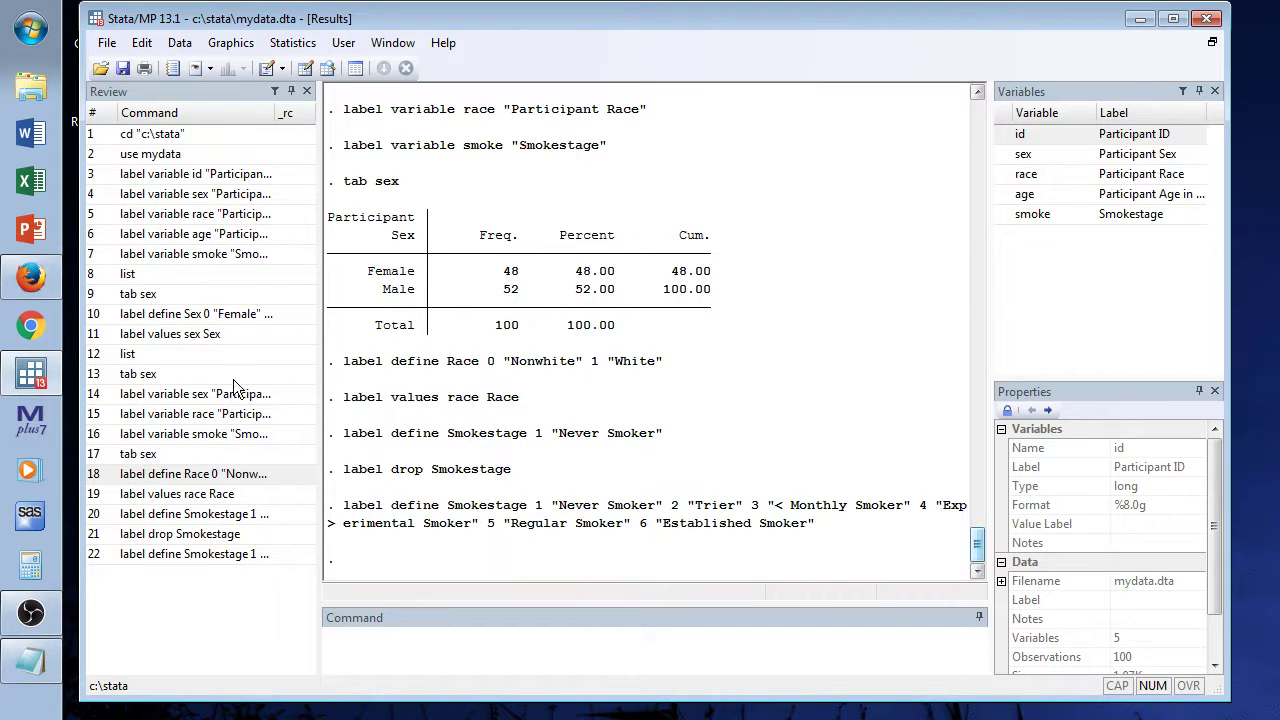
{"action": "left_click", "coordinate": [203, 495]}
{"action": "double_click", "coordinate": [407, 636]}
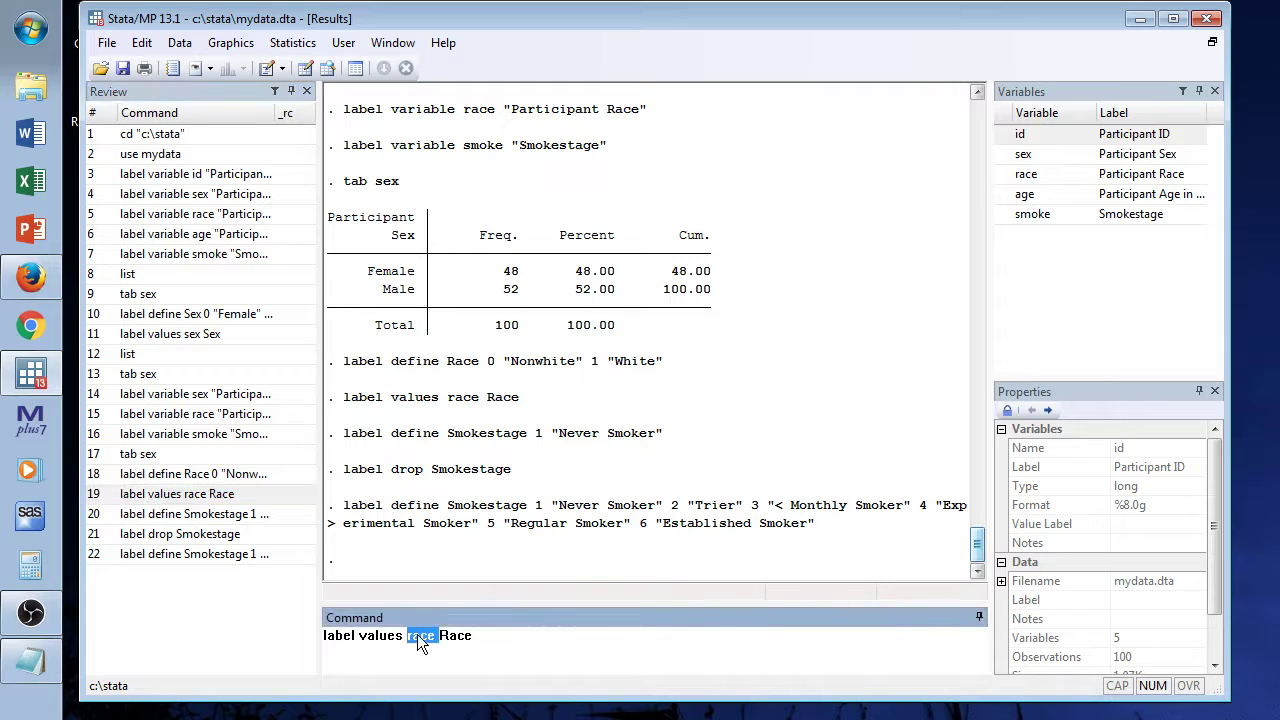
{"action": "type", "text": "smoke"}
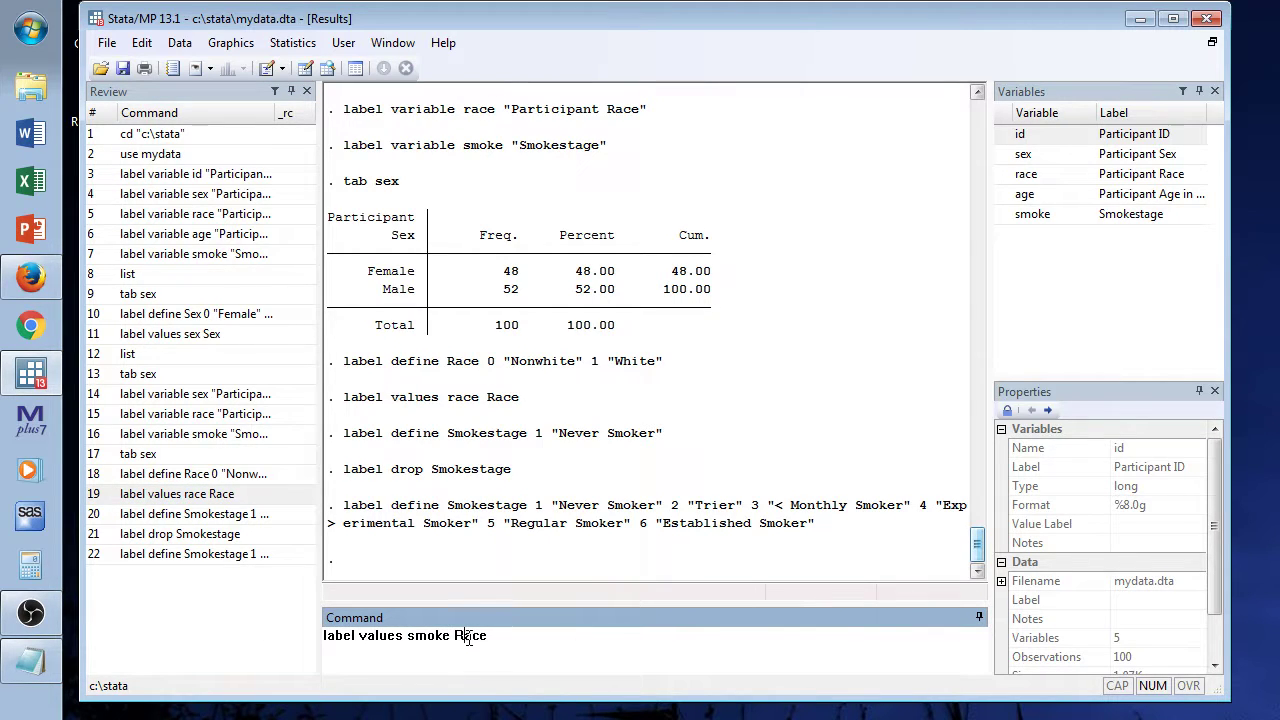
{"action": "double_click", "coordinate": [476, 636]}
{"action": "type", "text": "Smokestage"}
{"action": "key", "text": "Return"}
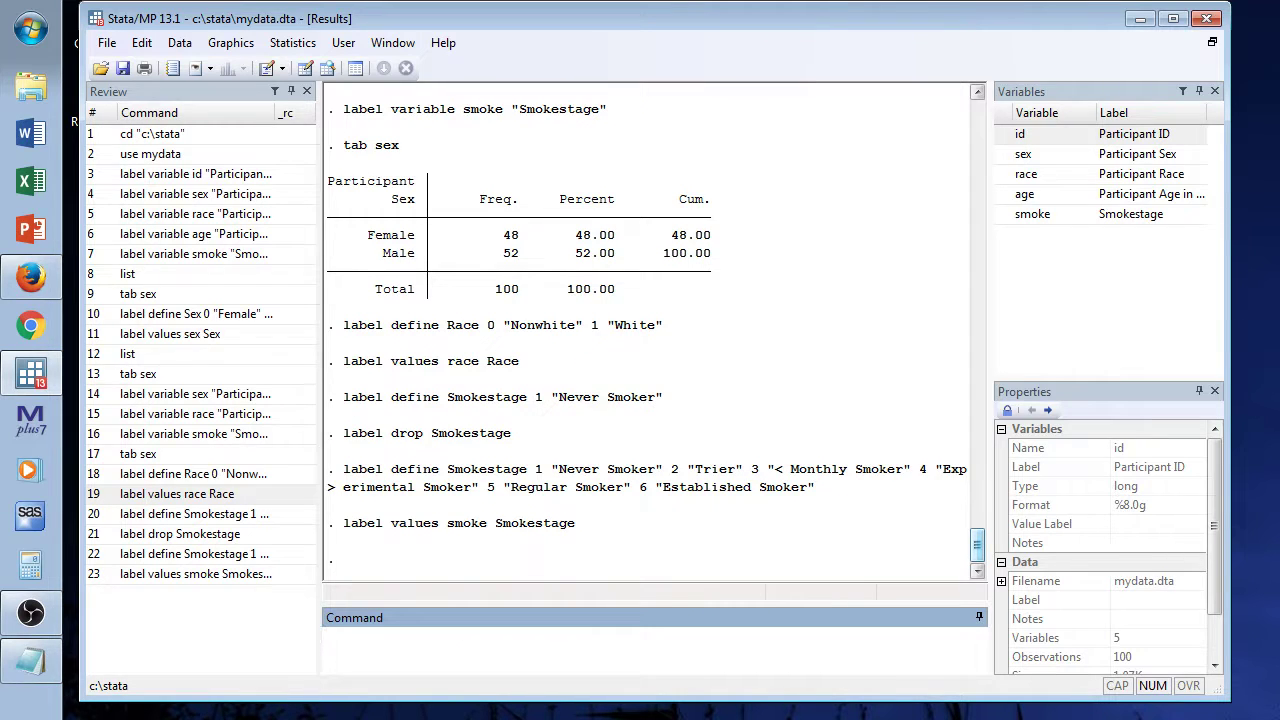
List all observations and page through to the end to check the value labels for sex, race and smoke.
{"action": "key", "text": "Return"}
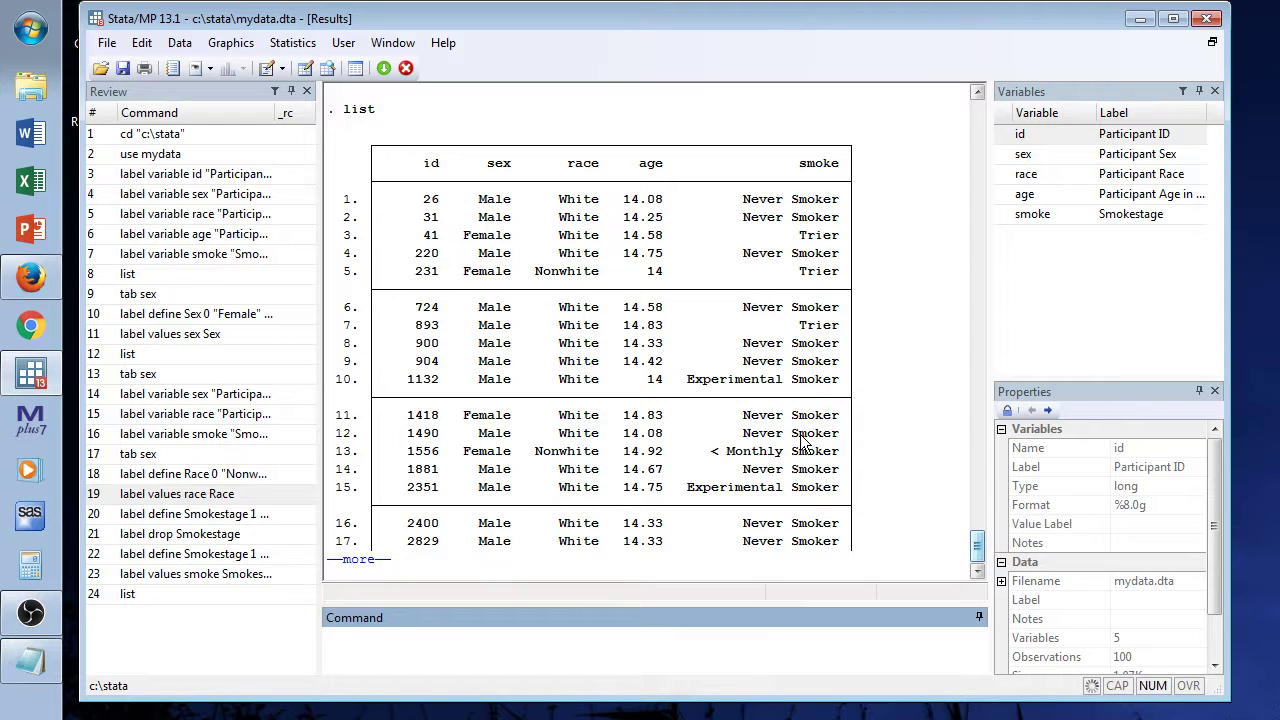
{"action": "key", "text": "space"}
{"action": "key", "text": "space"}
{"action": "key", "text": "space"}
{"action": "key", "text": "space"}
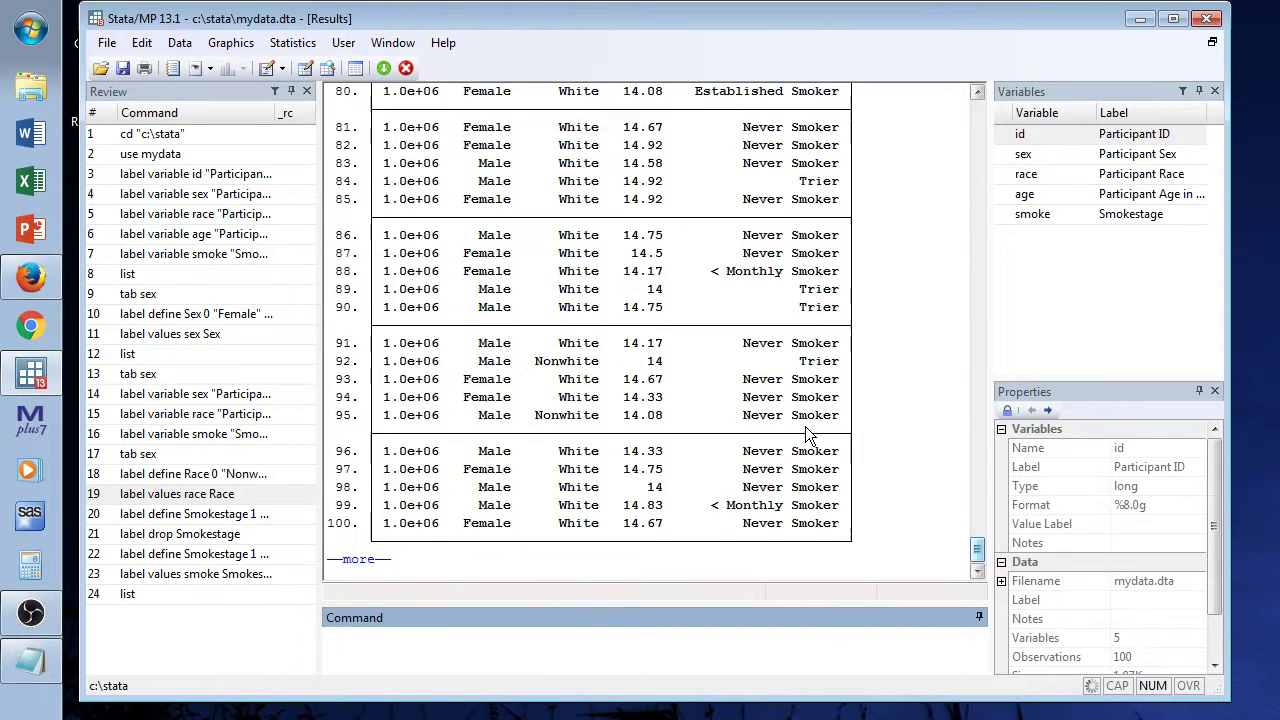
{"action": "key", "text": "space"}
Tabulate the variable sex and the variable smoke to check their labelled categories.
{"action": "type", "text": "tab sex"}
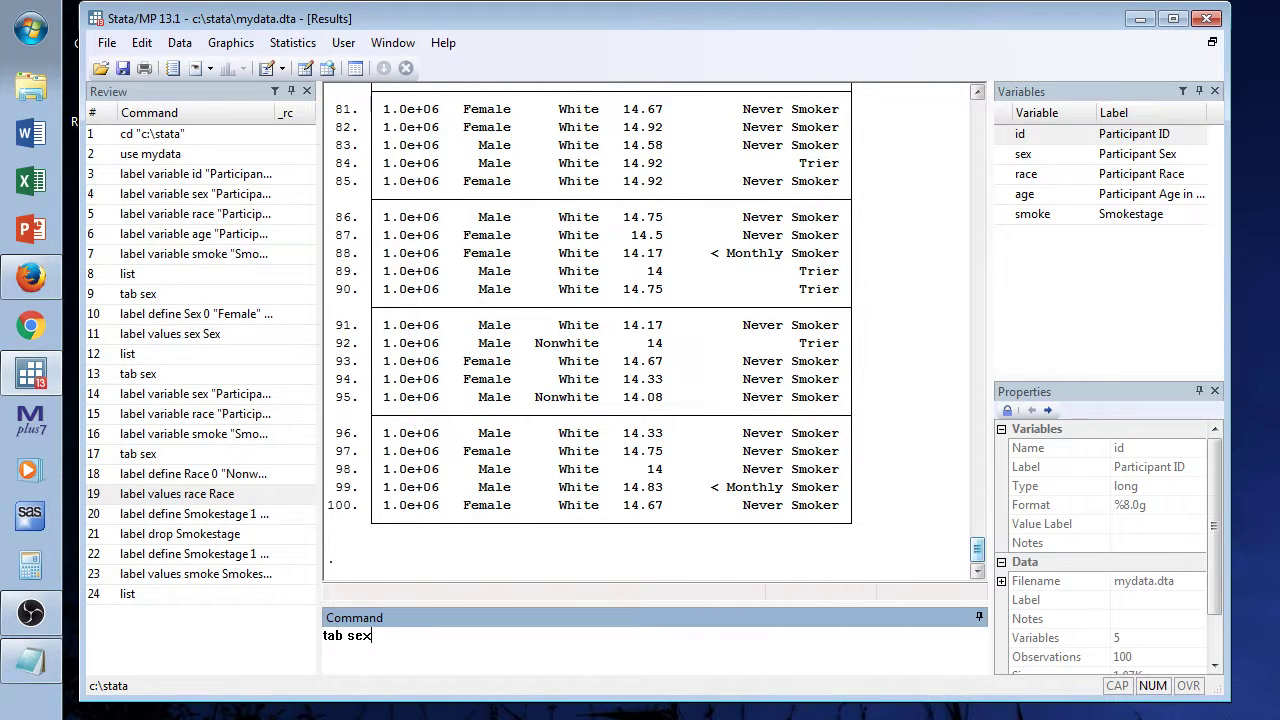
{"action": "key", "text": "Return"}
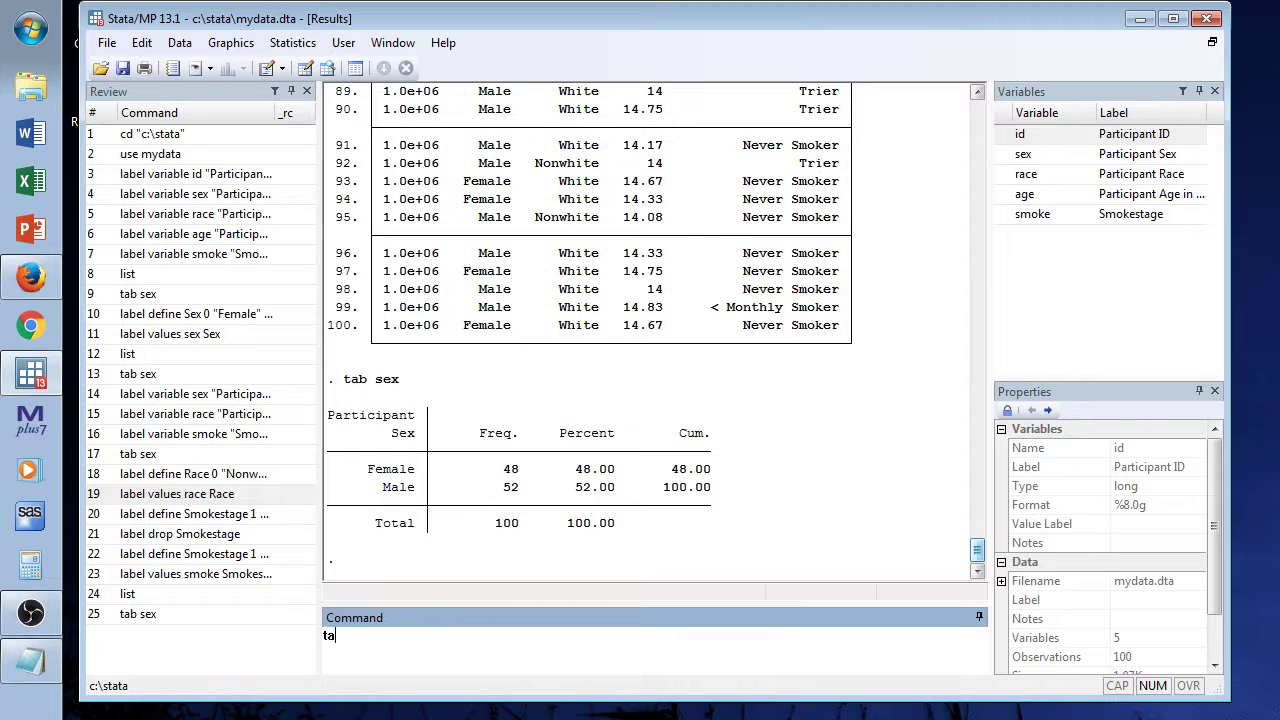
{"action": "type", "text": "tab smoke"}
{"action": "key", "text": "Return"}
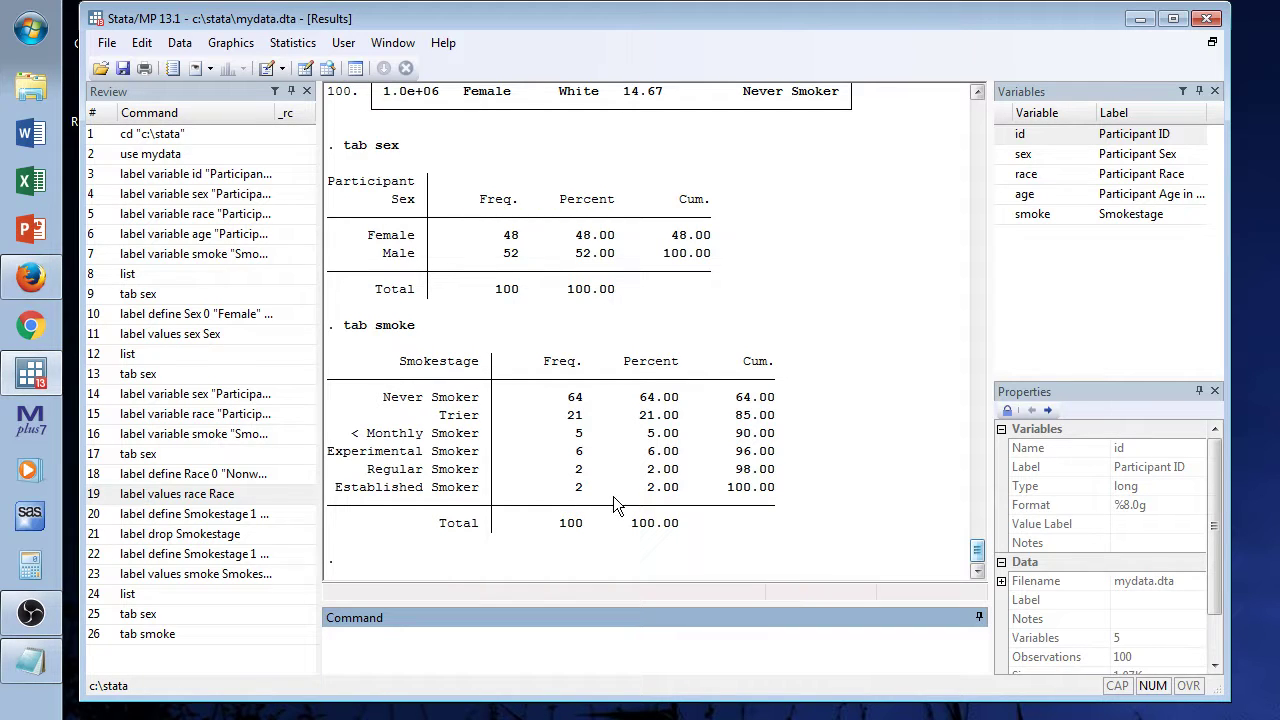
List observations 1 to 10 only, and list the whole dataset again, paging to the last observation.
{"action": "type", "text": "list in 1/10"}
{"action": "key", "text": "Return"}
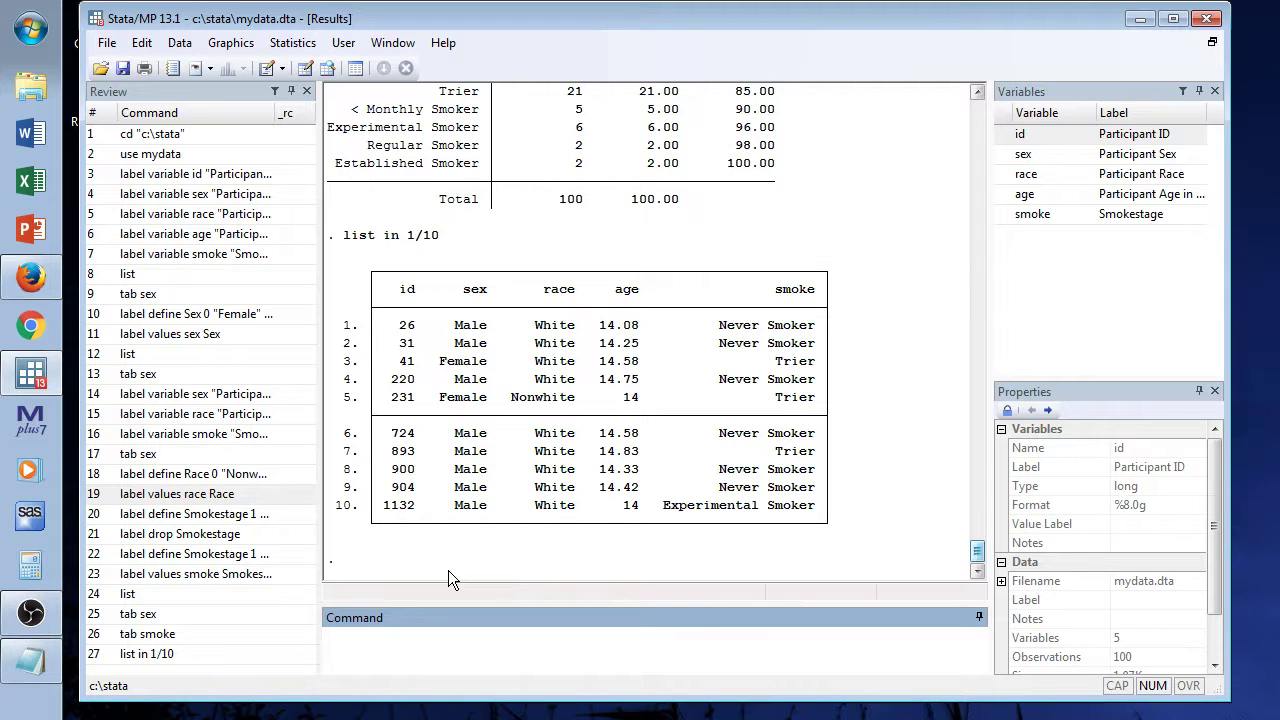
{"action": "type", "text": "list"}
{"action": "key", "text": "Return"}
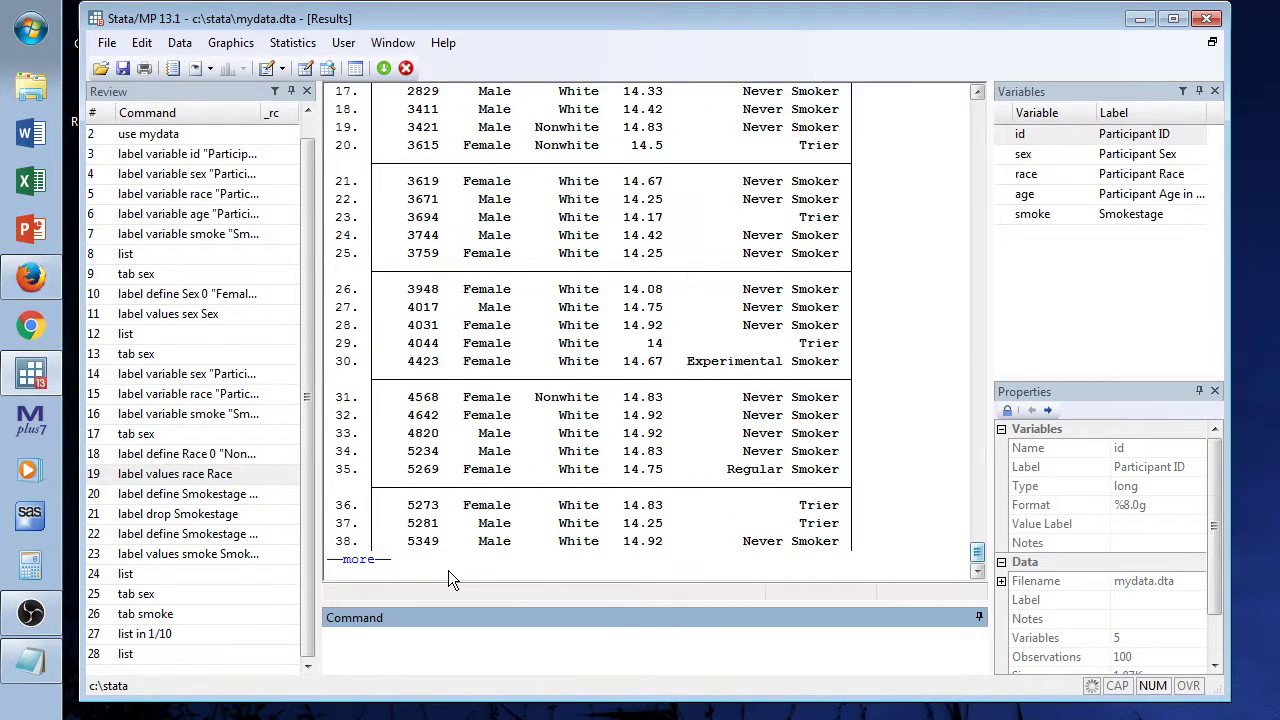
{"action": "key", "text": "space"}
{"action": "key", "text": "space"}
{"action": "key", "text": "space"}
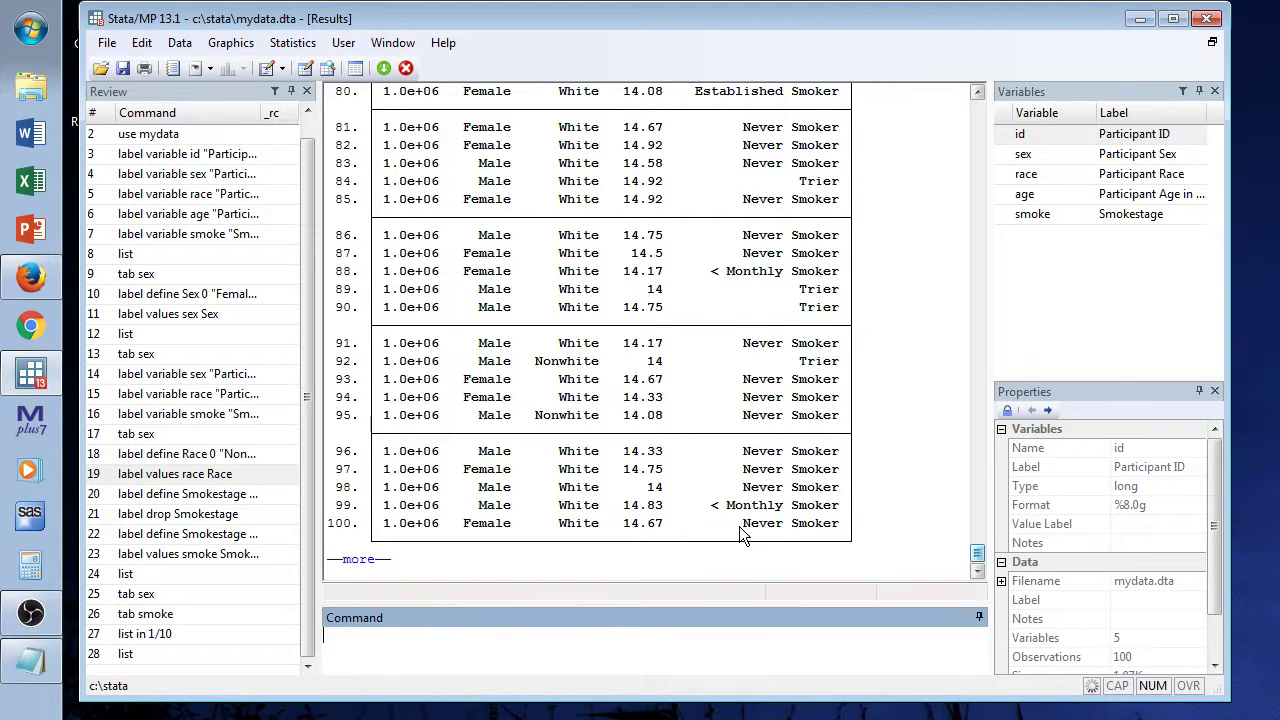
Finish the paged listing and set the display format of the variable id to %10.0g in the Variables Manager.
{"action": "key", "text": "space"}
{"action": "left_click_drag", "start_coordinate": [978, 556], "coordinate": [980, 539]}
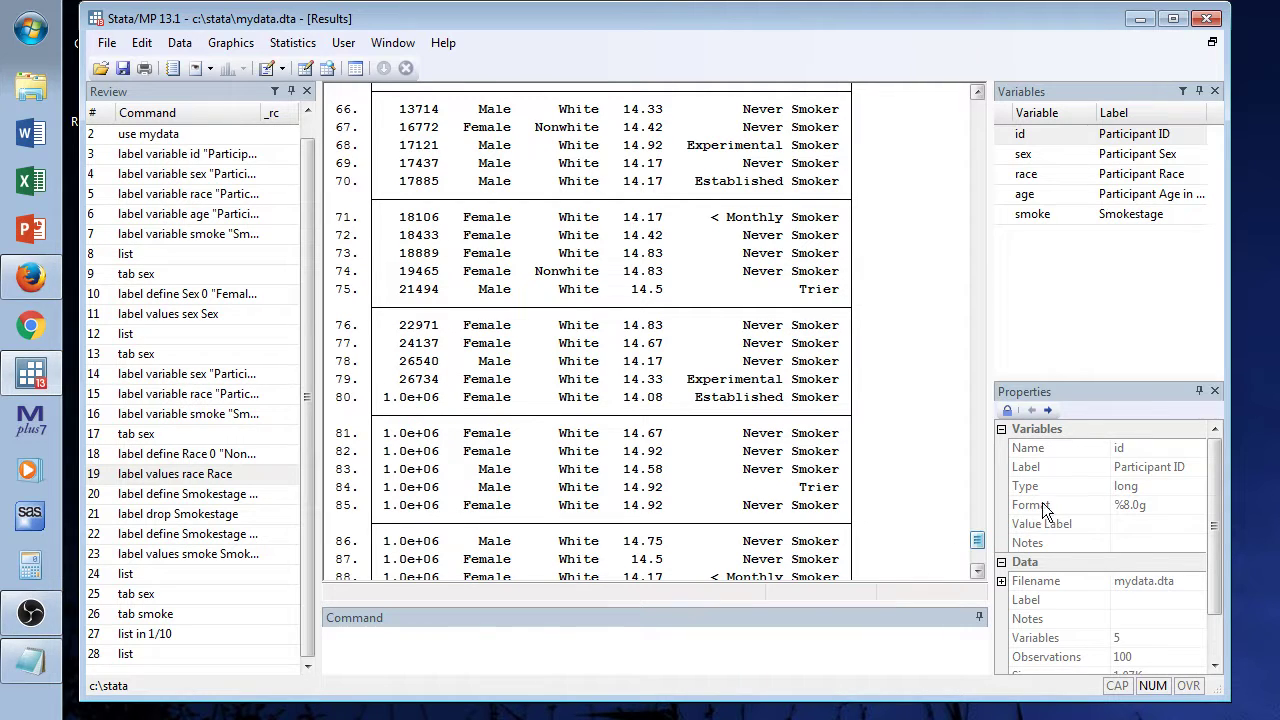
{"action": "left_click", "coordinate": [1038, 140]}
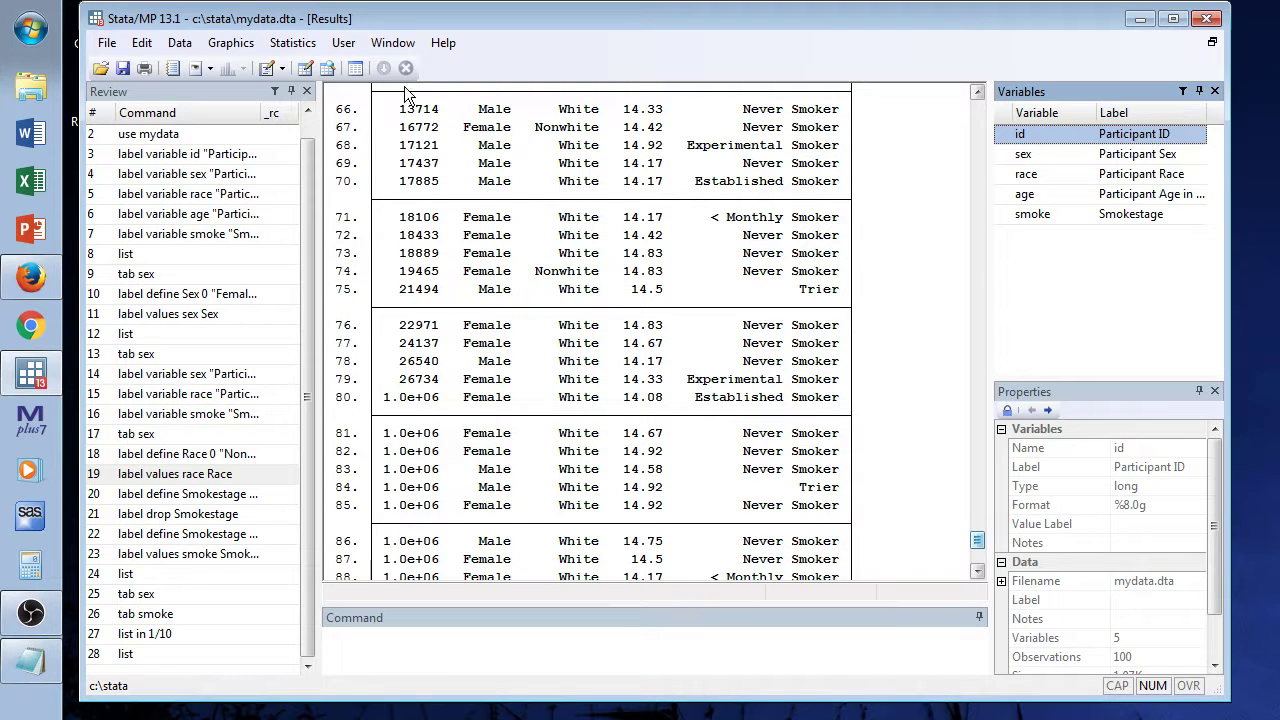
{"action": "left_click", "coordinate": [178, 47]}
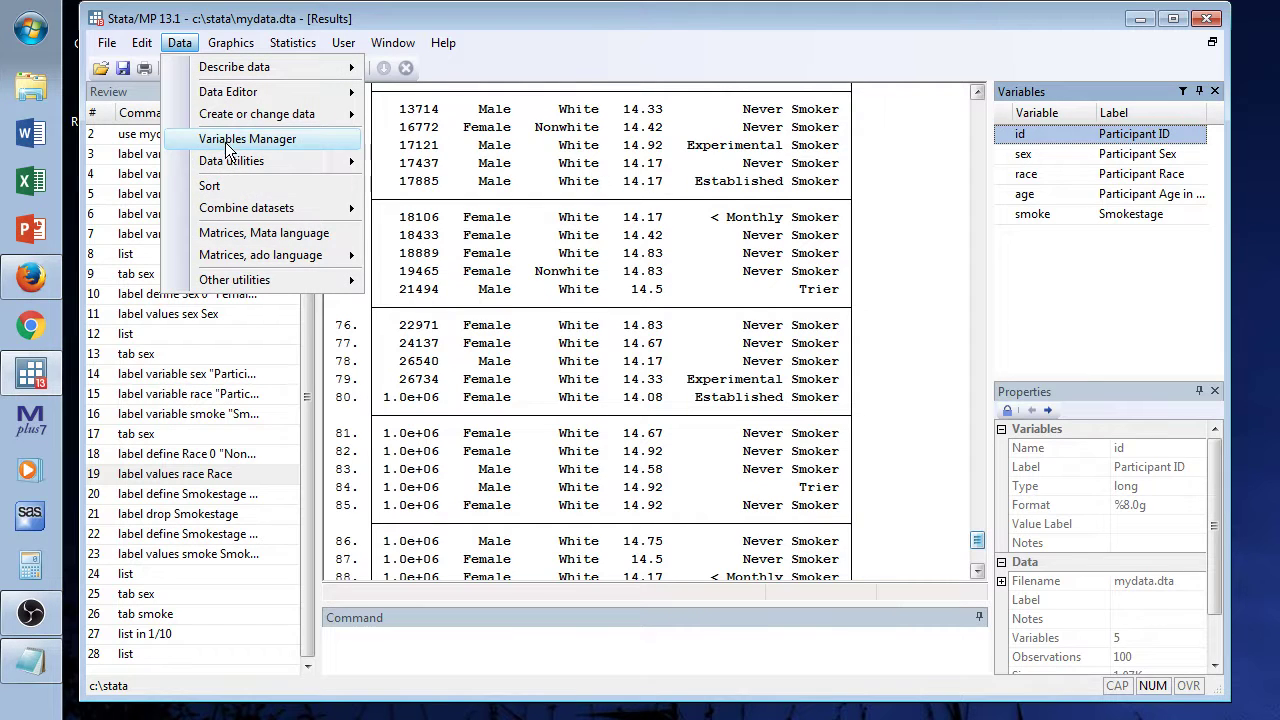
{"action": "mouse_move", "coordinate": [242, 162]}
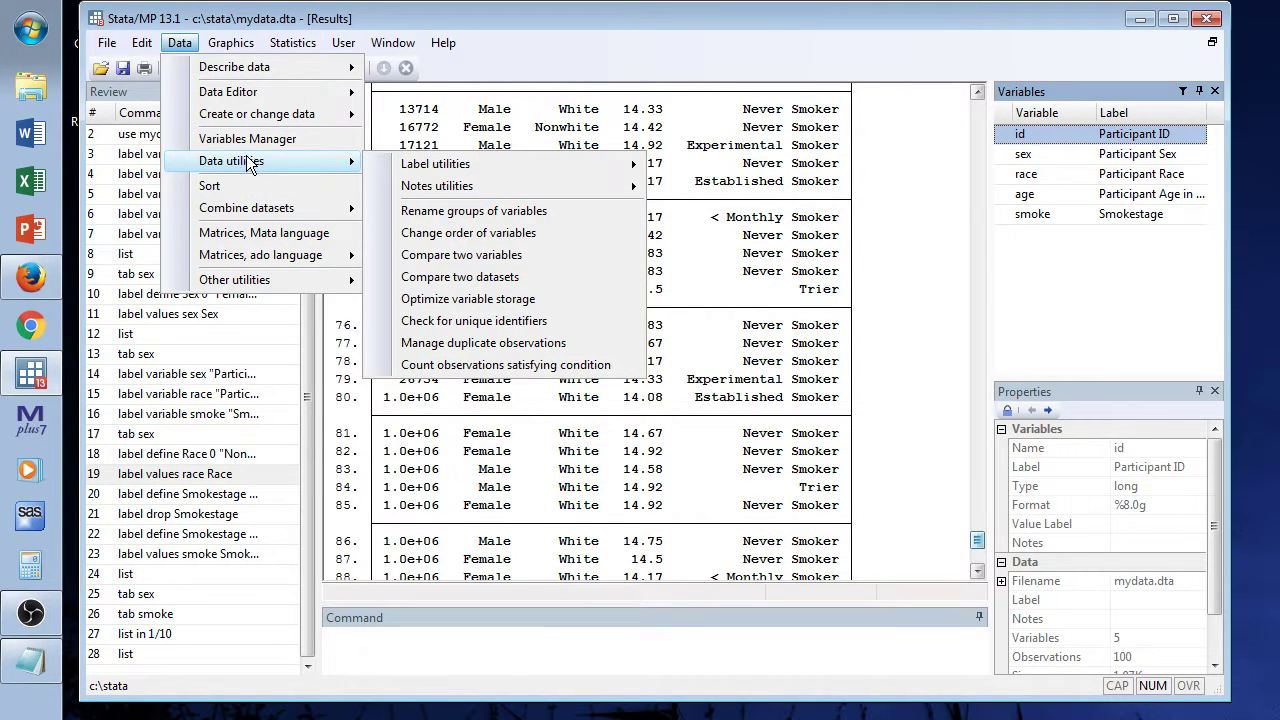
{"action": "left_click", "coordinate": [262, 139]}
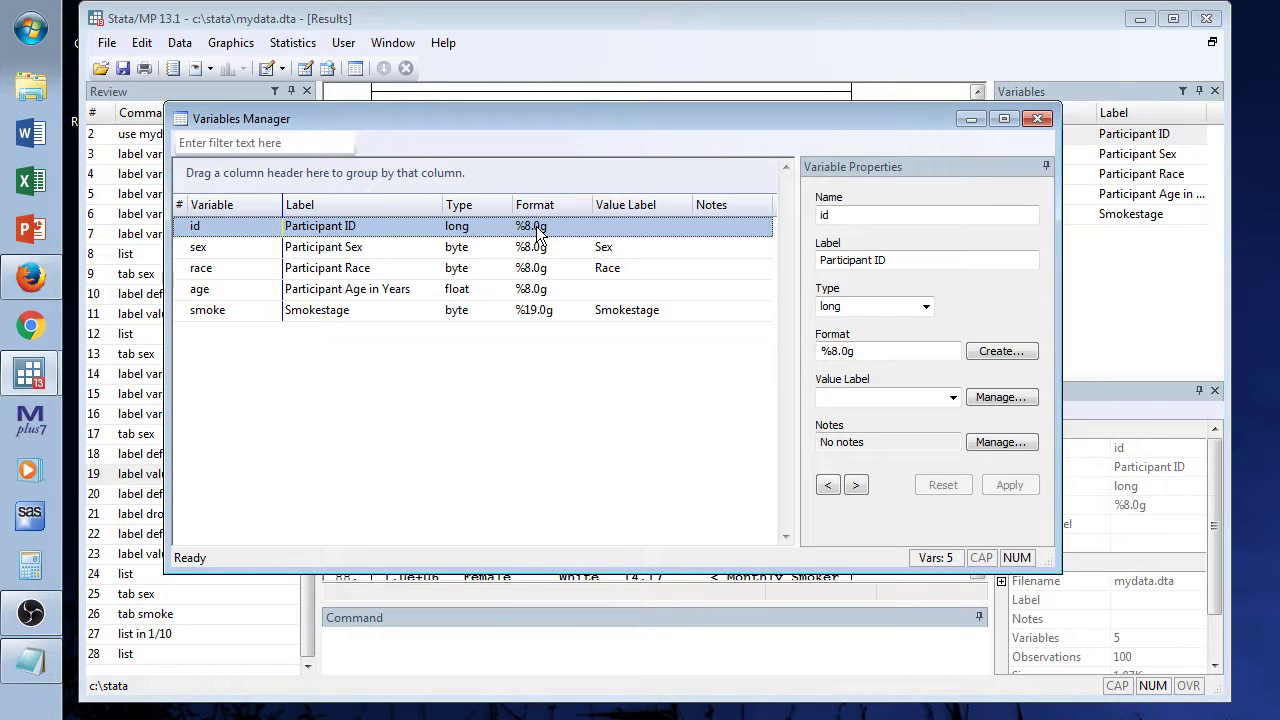
{"action": "left_click", "coordinate": [836, 352]}
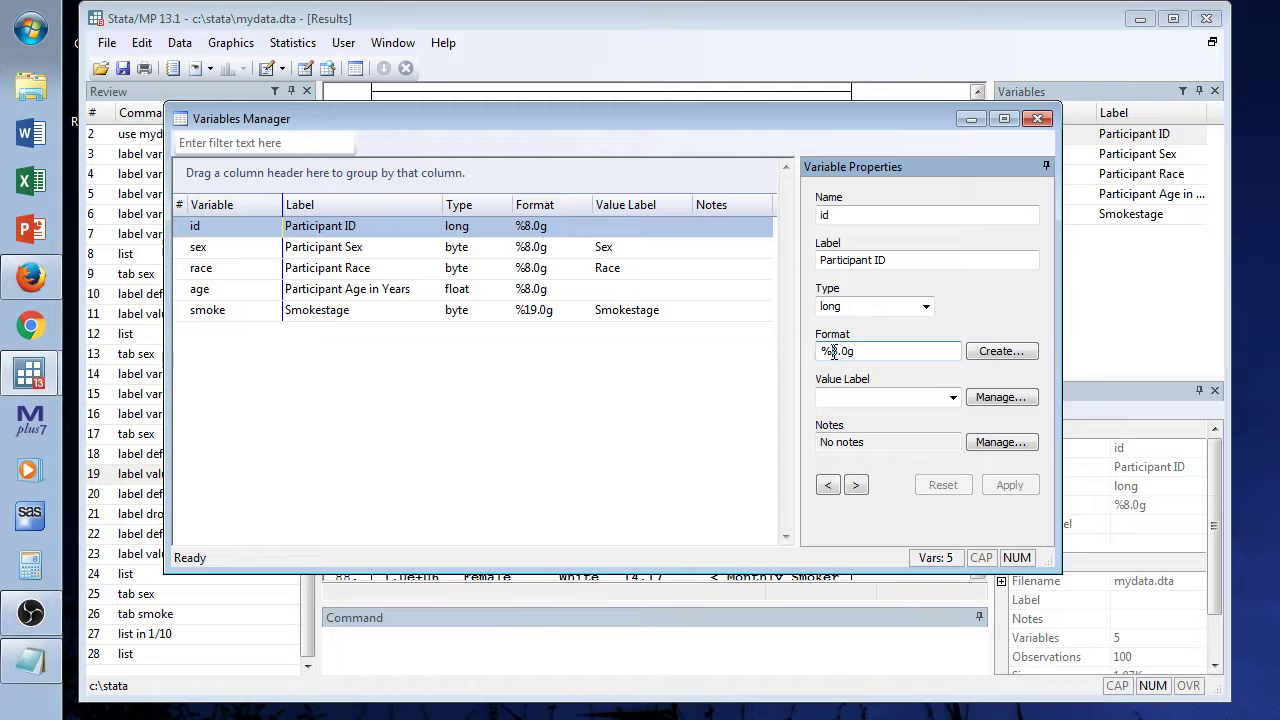
{"action": "type", "text": "10"}
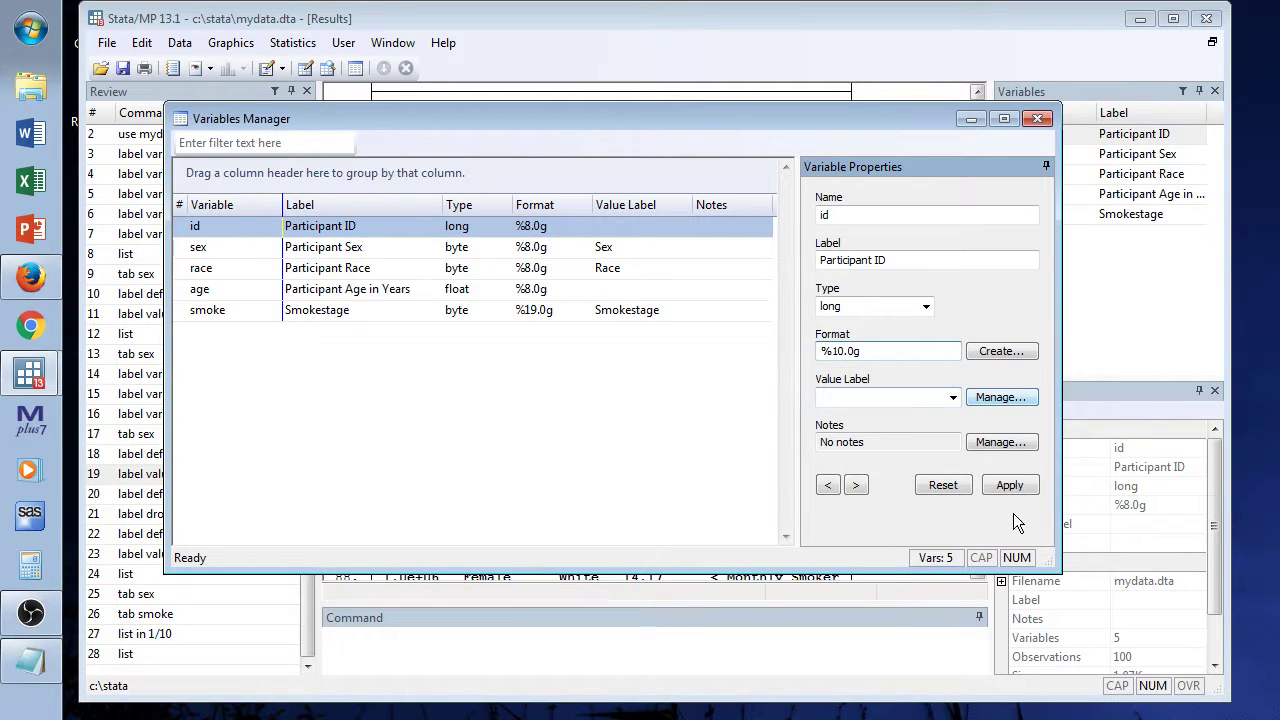
{"action": "left_click", "coordinate": [1010, 486]}
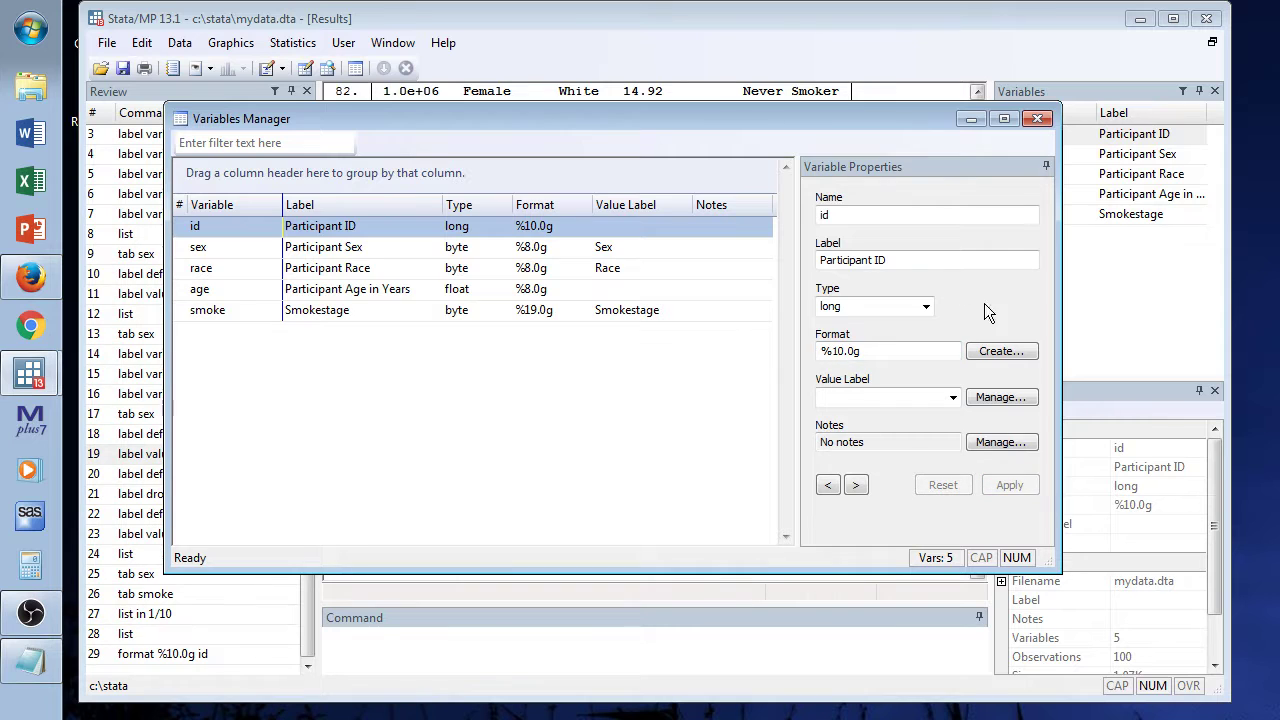
{"action": "left_click", "coordinate": [1037, 119]}
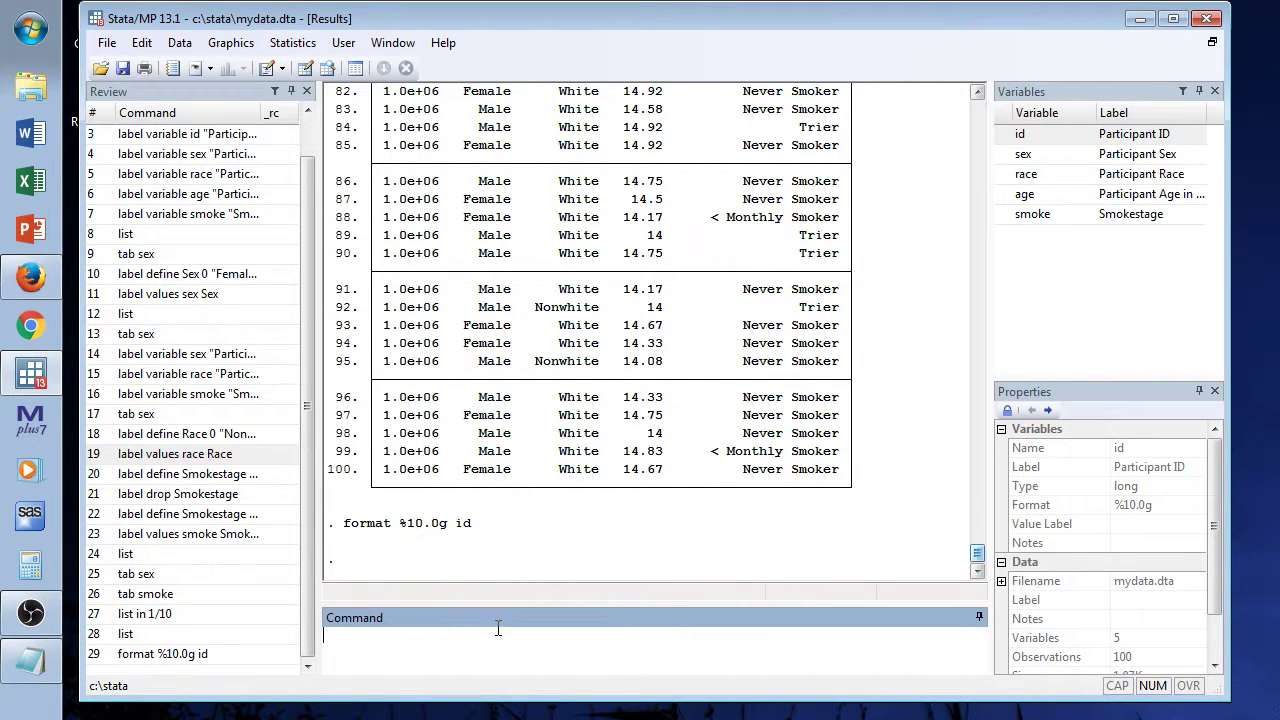
List all observations again and page through to the end to check how the id values are displayed.
{"action": "type", "text": "list"}
{"action": "key", "text": "Return"}
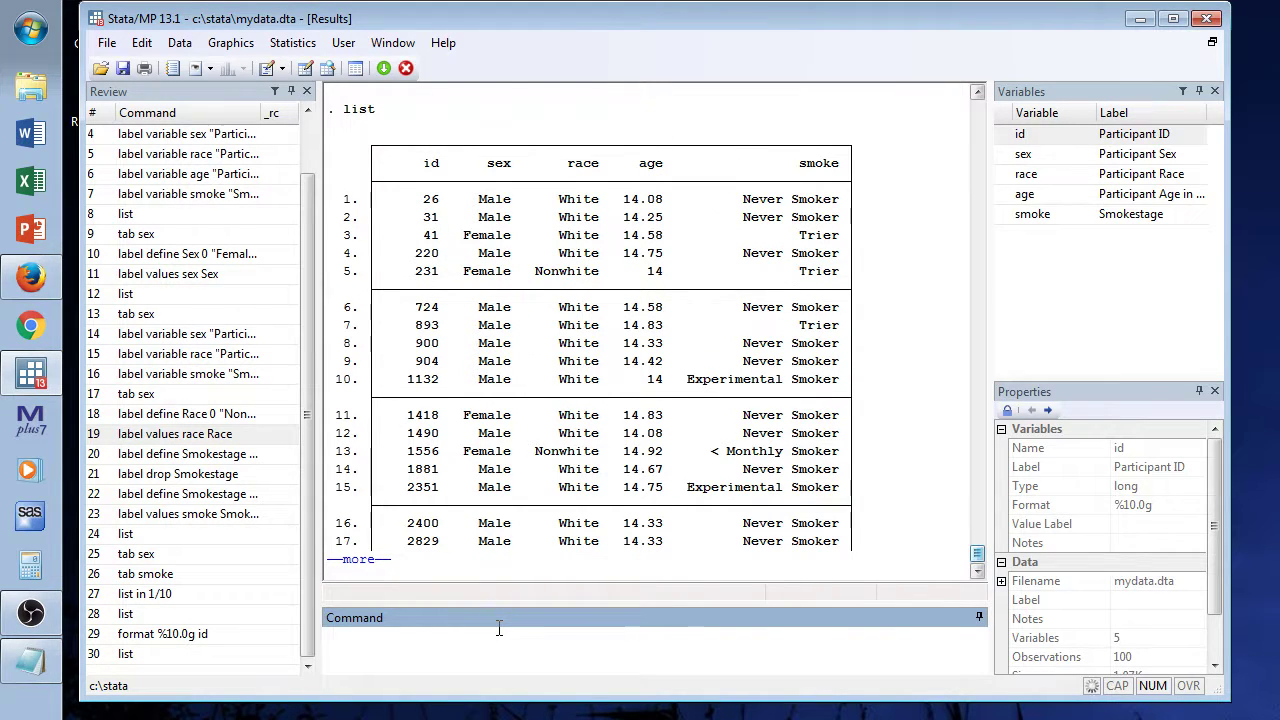
{"action": "key", "text": "space"}
{"action": "key", "text": "space"}
{"action": "left_click", "coordinate": [357, 559]}
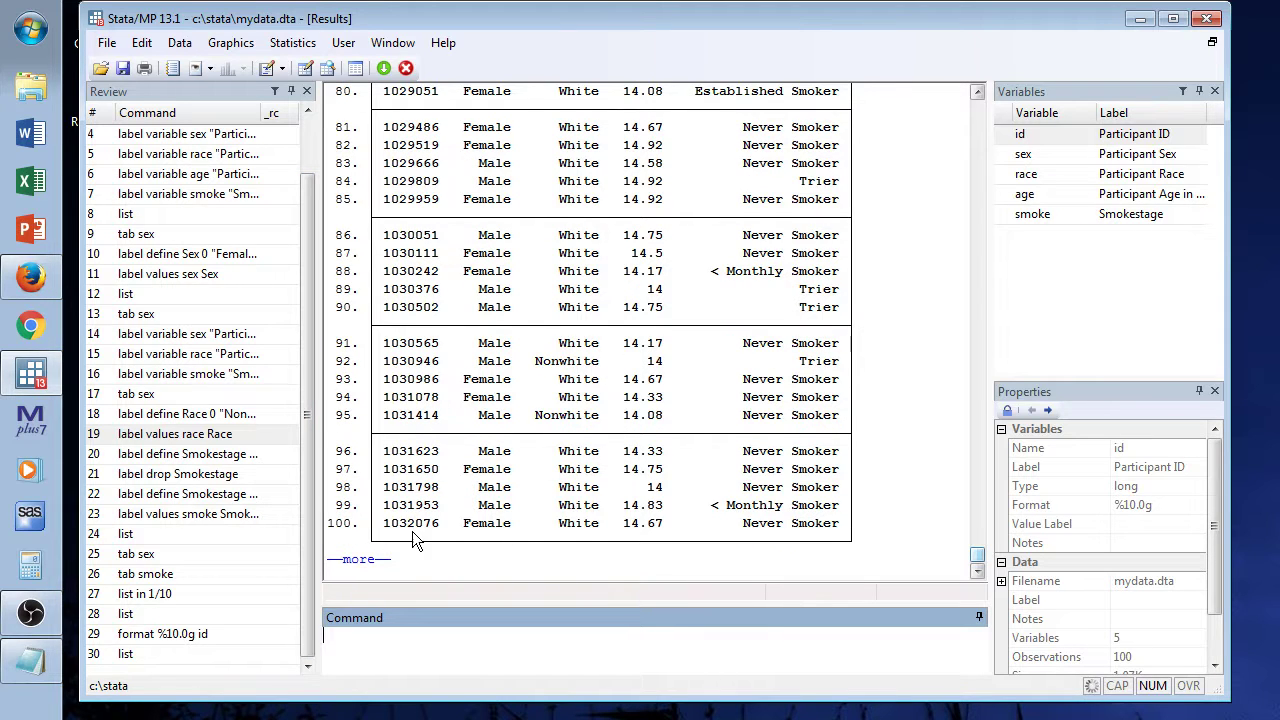
{"action": "key", "text": "space"}
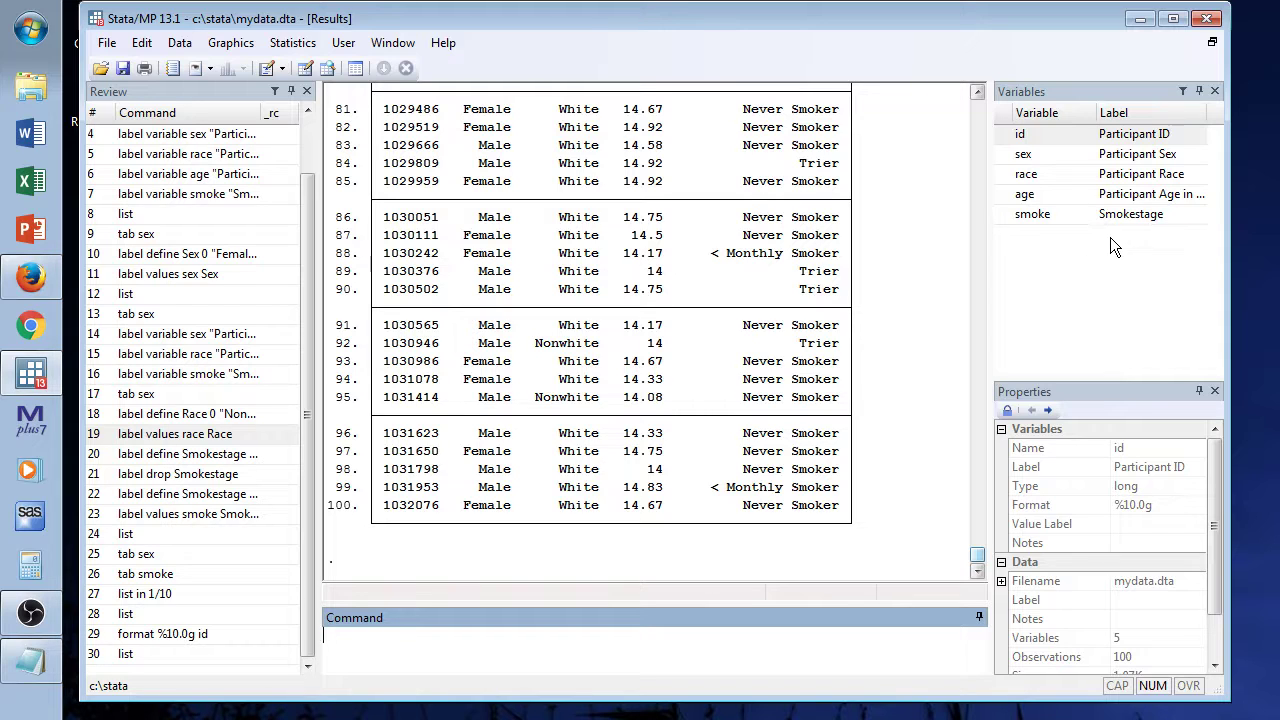
{"action": "mouse_move", "coordinate": [1106, 213]}
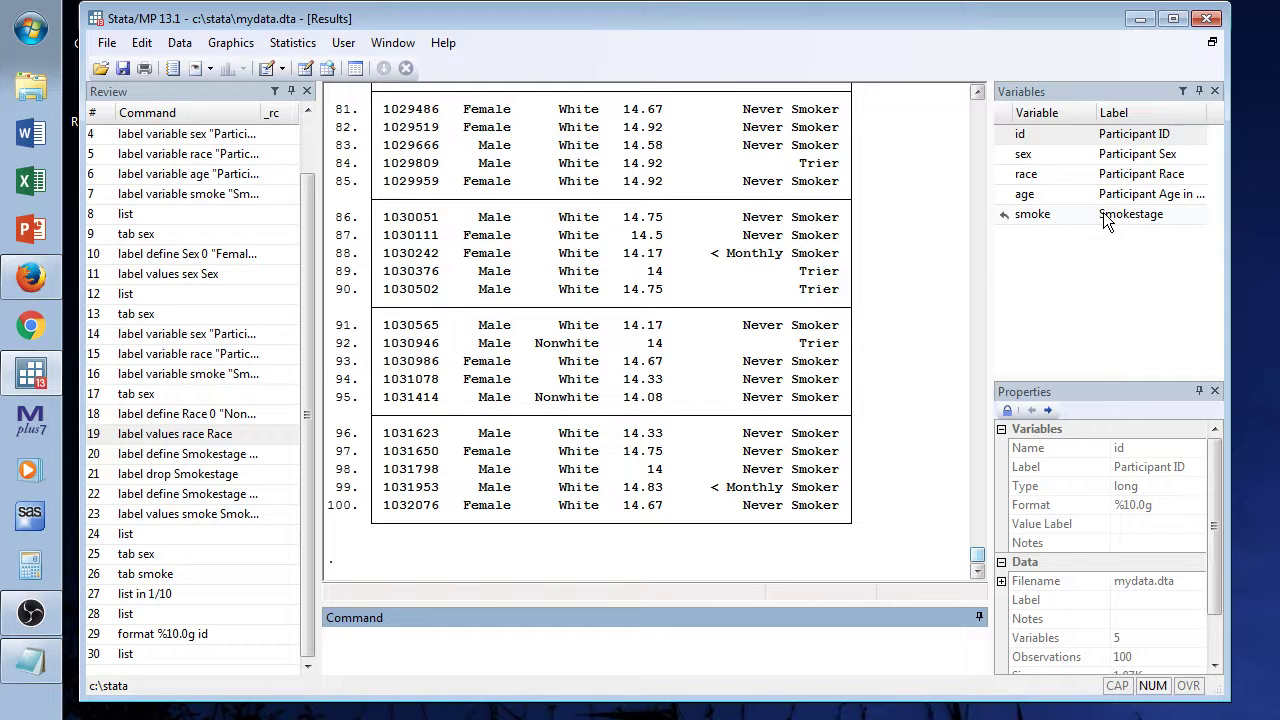